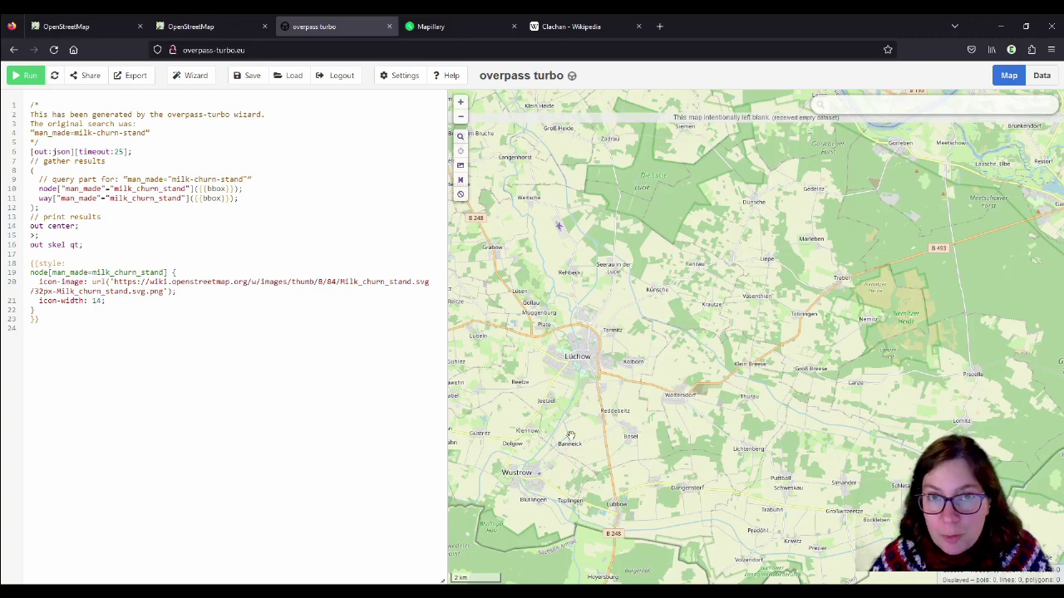
# - Run the milk churn stand query and pan toward the Prezier result
pyautogui.click(27, 81)
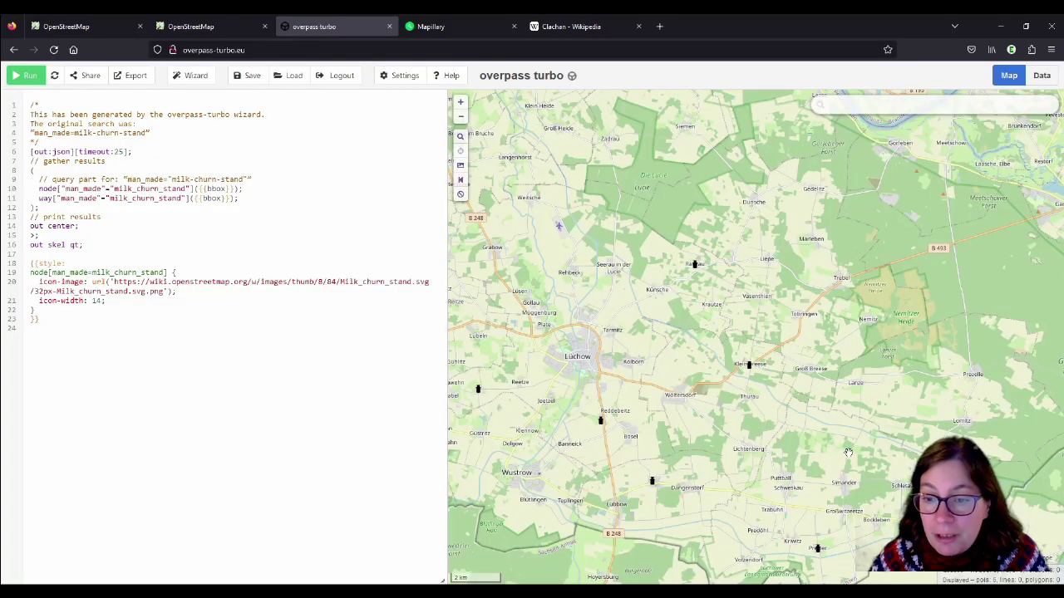
pyautogui.moveTo(848, 453); pyautogui.dragTo(765, 254)
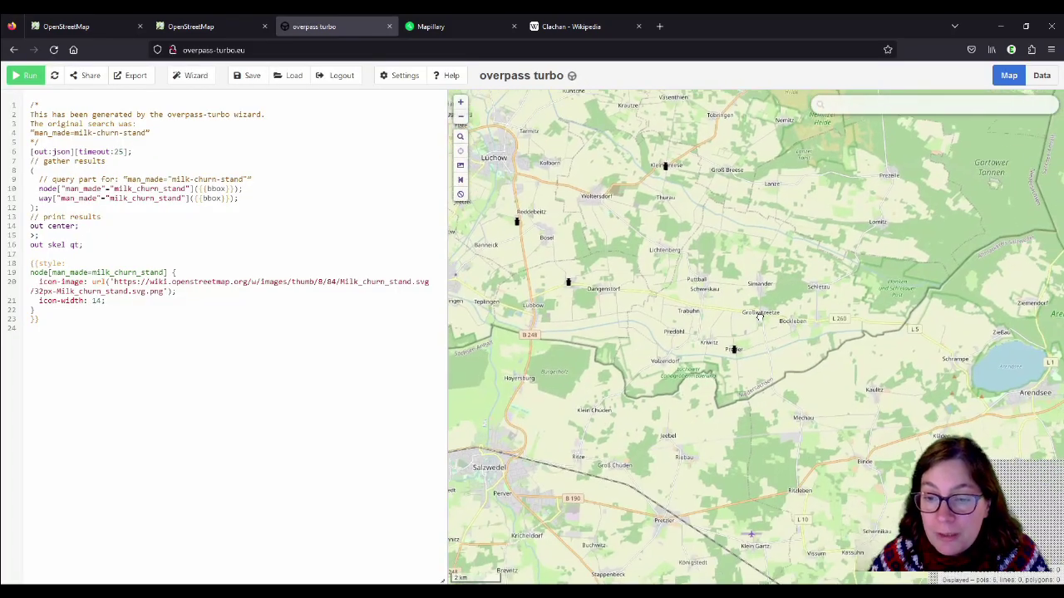
pyautogui.scroll(2, 744, 350)
pyautogui.scroll(2, 750, 352)
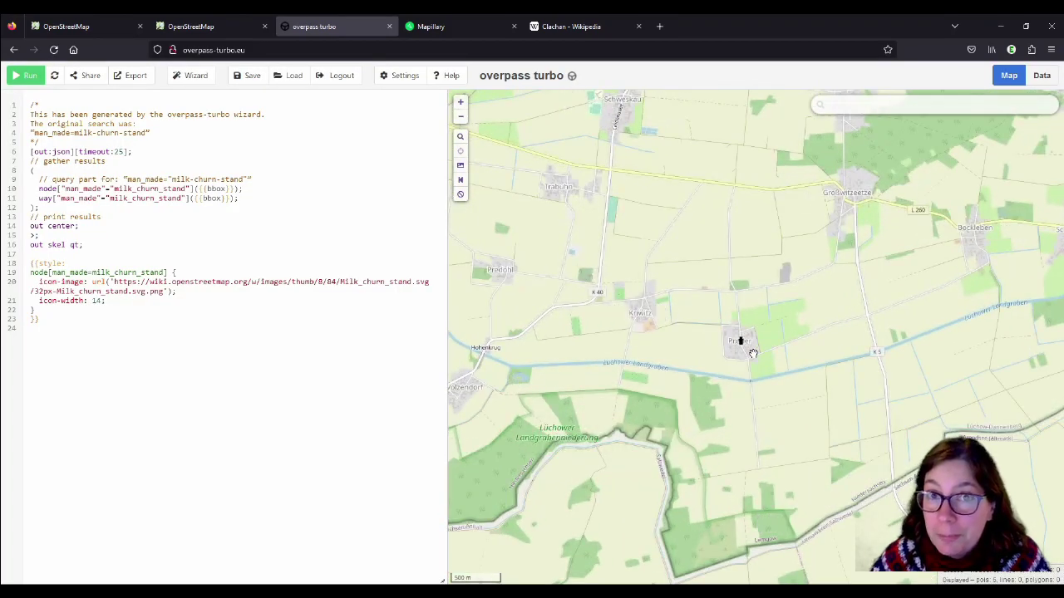
pyautogui.scroll(2, 748, 354)
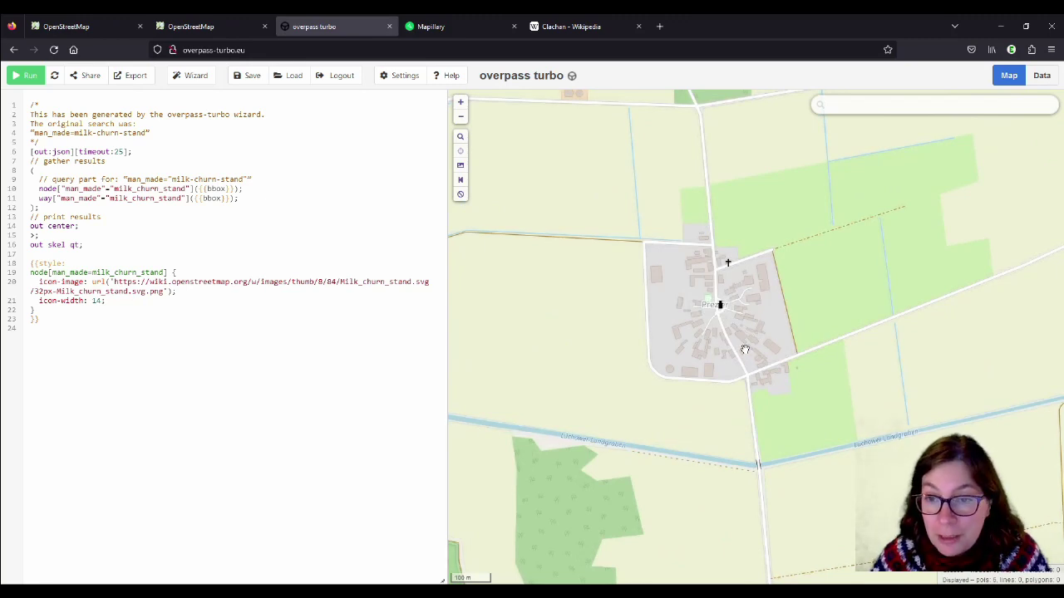
# - Zoom in close on the milk churn stand marker in Ranzau's village centre
pyautogui.scroll(2, 732, 315)
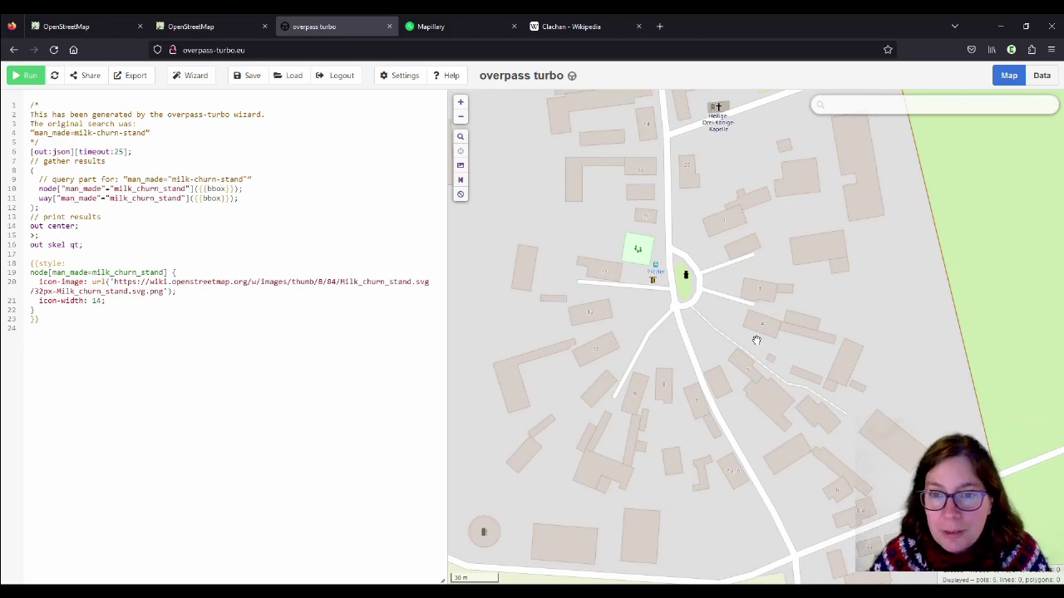
pyautogui.scroll(-1, 751, 395)
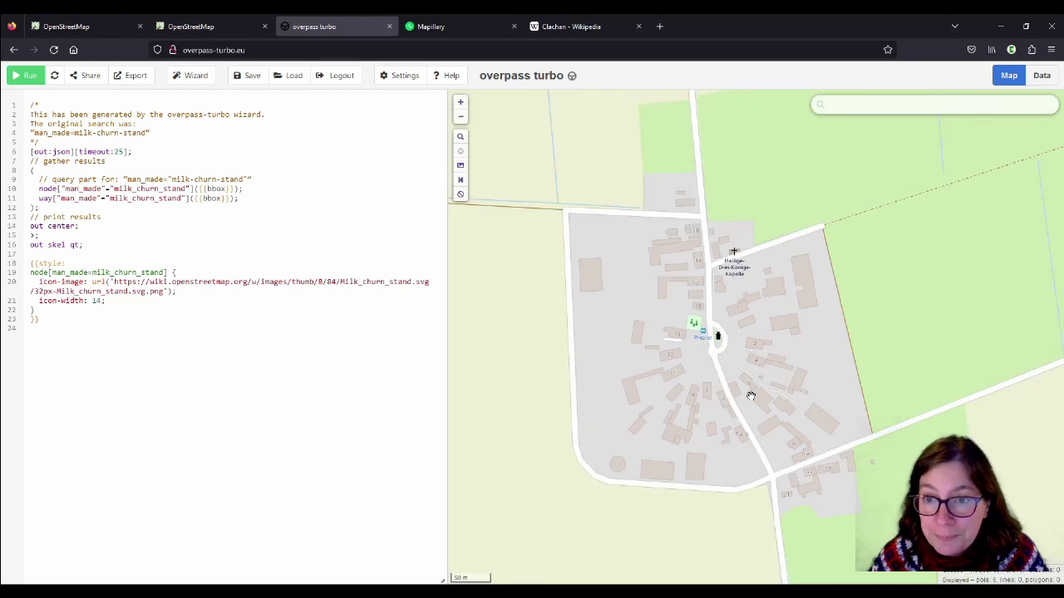
pyautogui.scroll(-4, 738, 465)
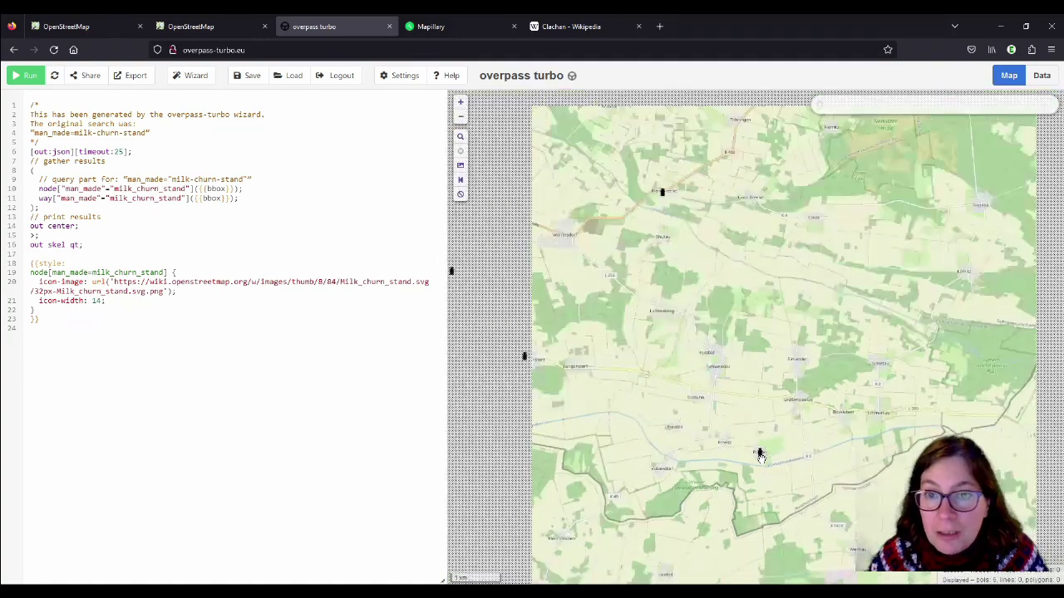
pyautogui.scroll(5, 643, 198)
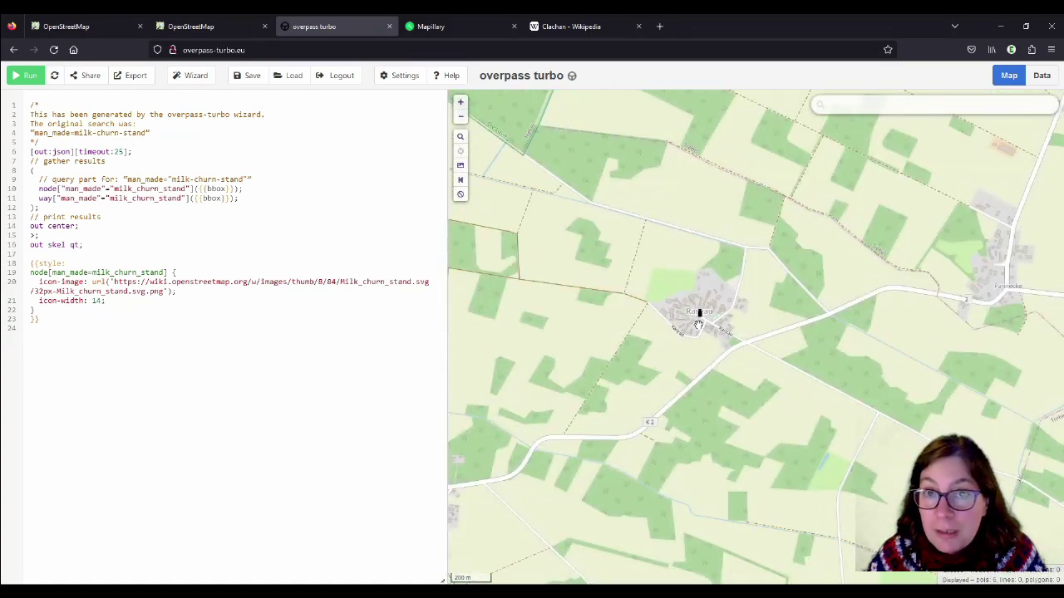
pyautogui.scroll(3, 698, 312)
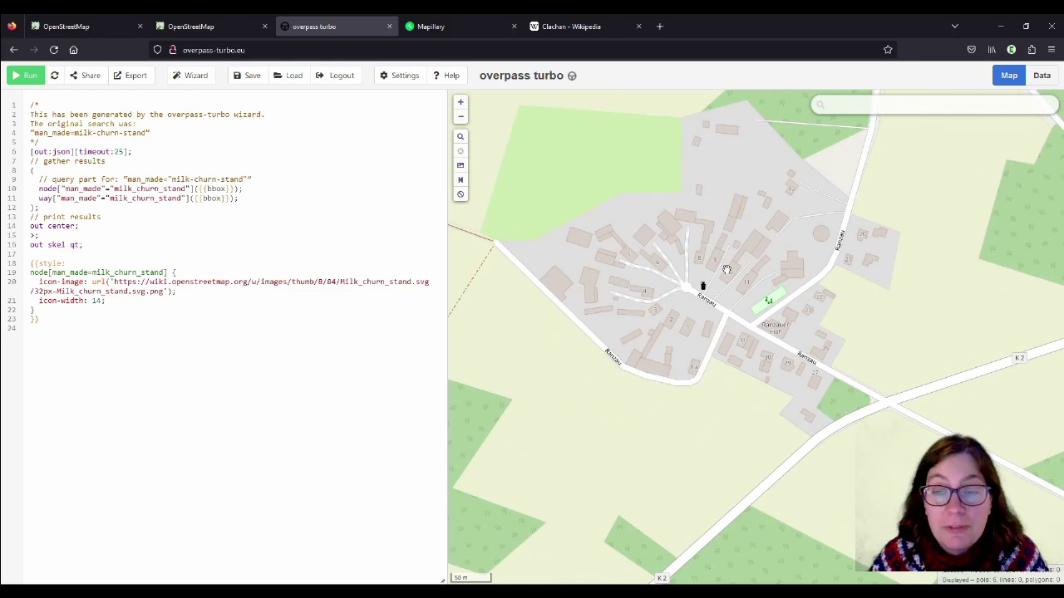
pyautogui.scroll(2, 720, 301)
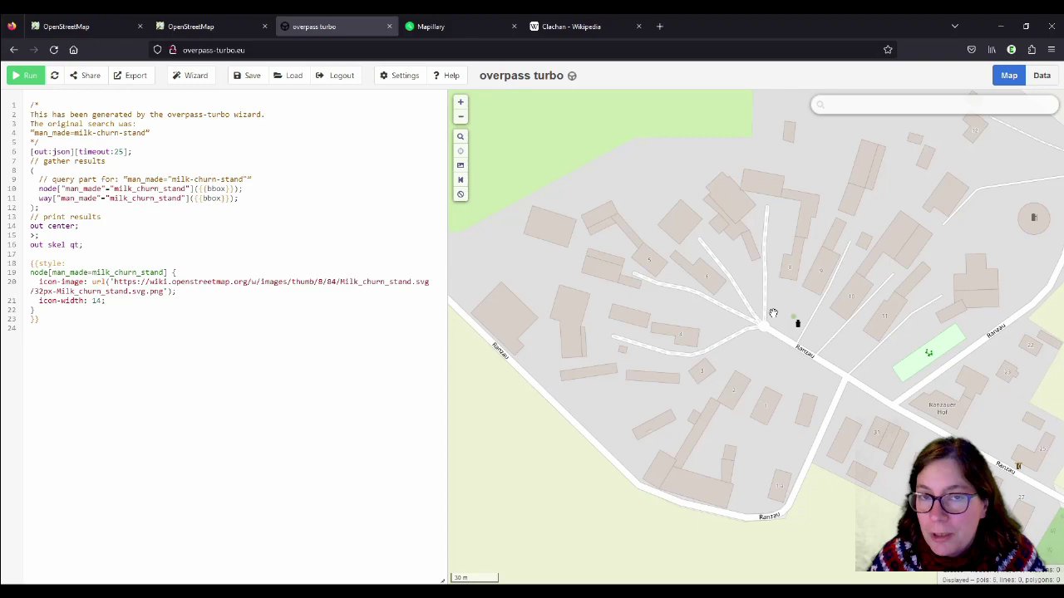
# - Zoom out to the region, then frame Prezier's ring-shaped village around its stand marker
pyautogui.scroll(-6, 702, 282)
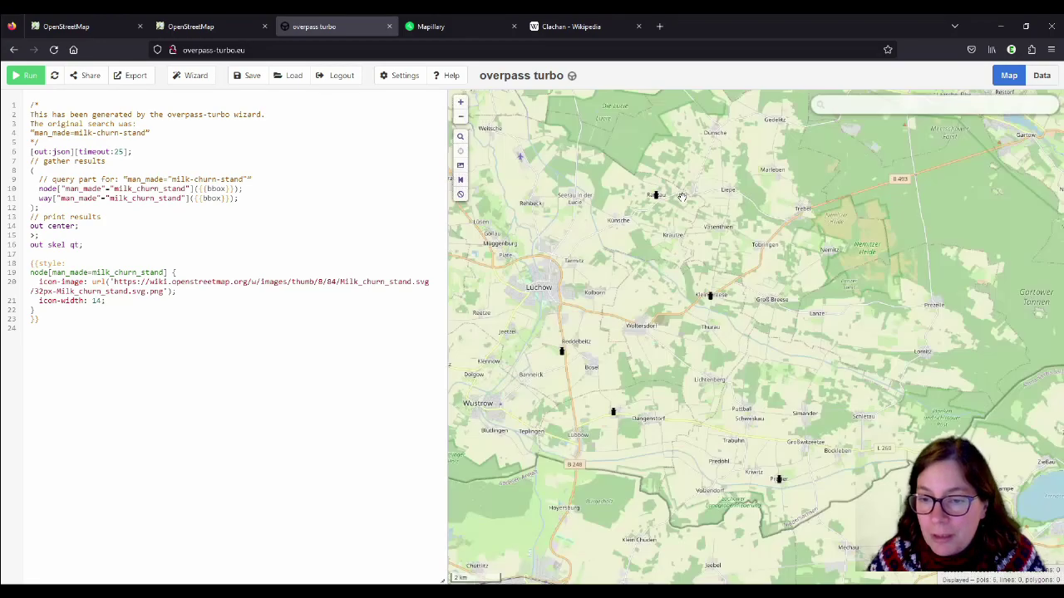
pyautogui.scroll(6, 781, 475)
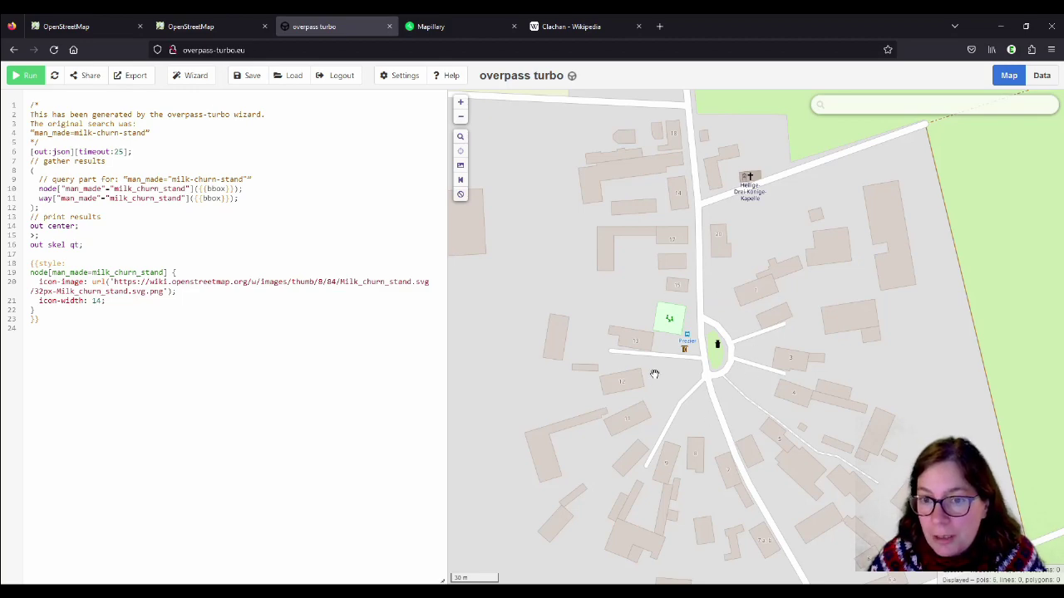
pyautogui.scroll(-2, 753, 264)
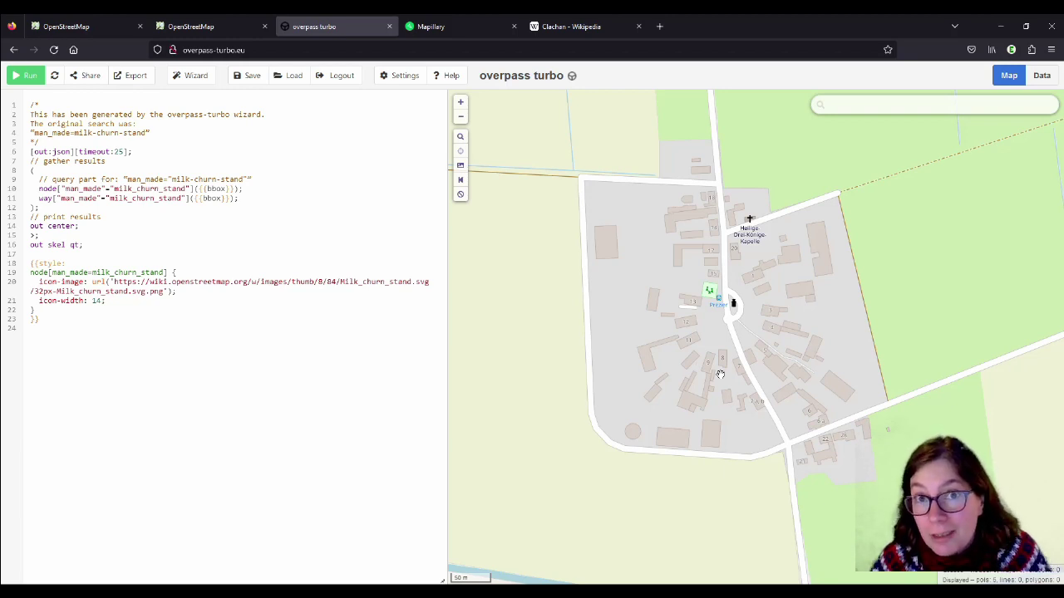
# - Zoom out until all six milk churn stand markers around Lüchow and Wustrow show
pyautogui.scroll(-1, 717, 334)
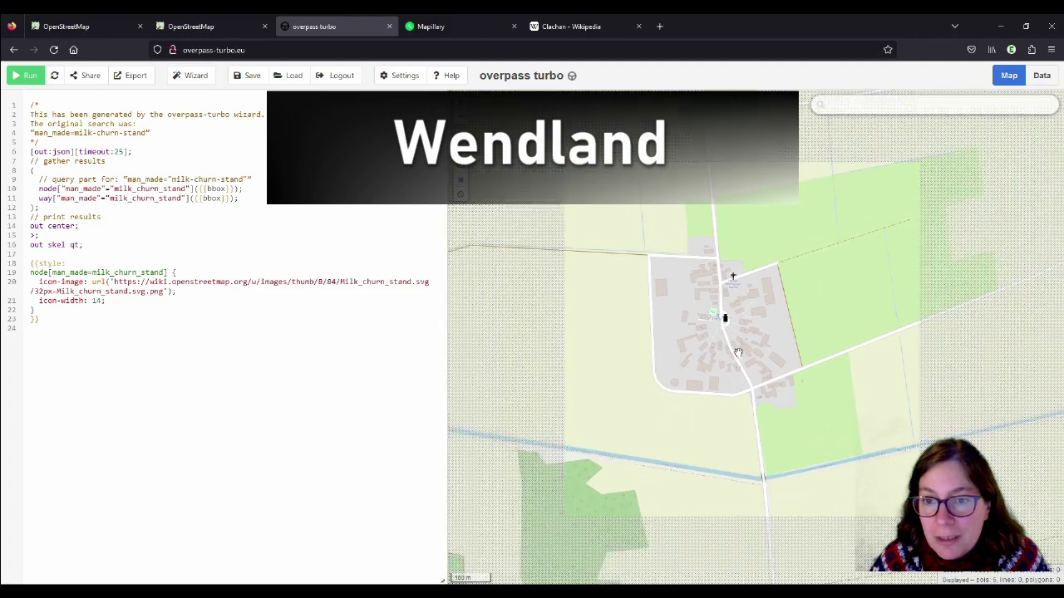
pyautogui.scroll(-4, 741, 345)
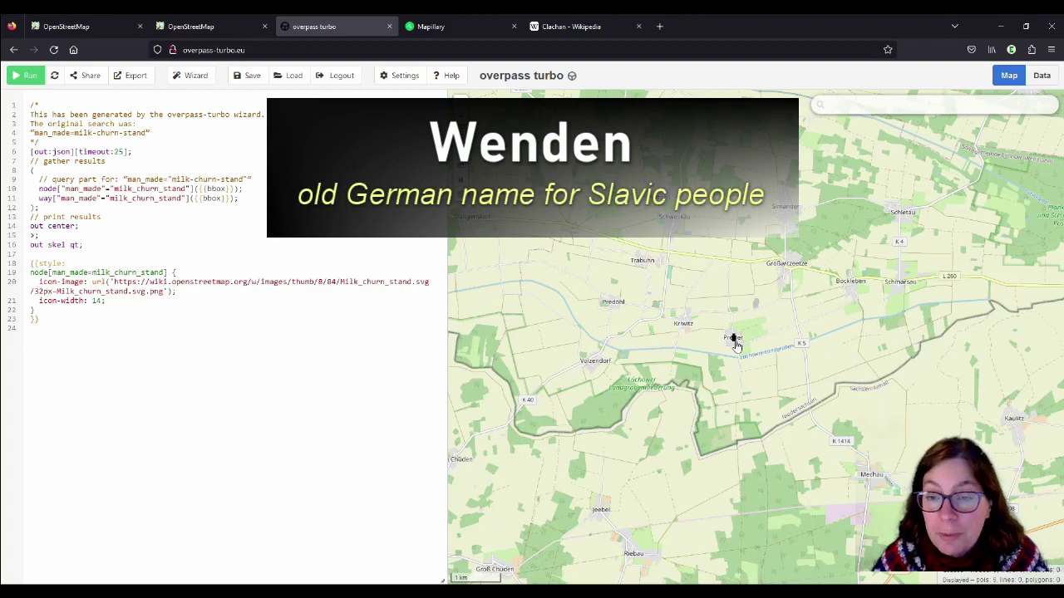
pyautogui.scroll(-1, 735, 344)
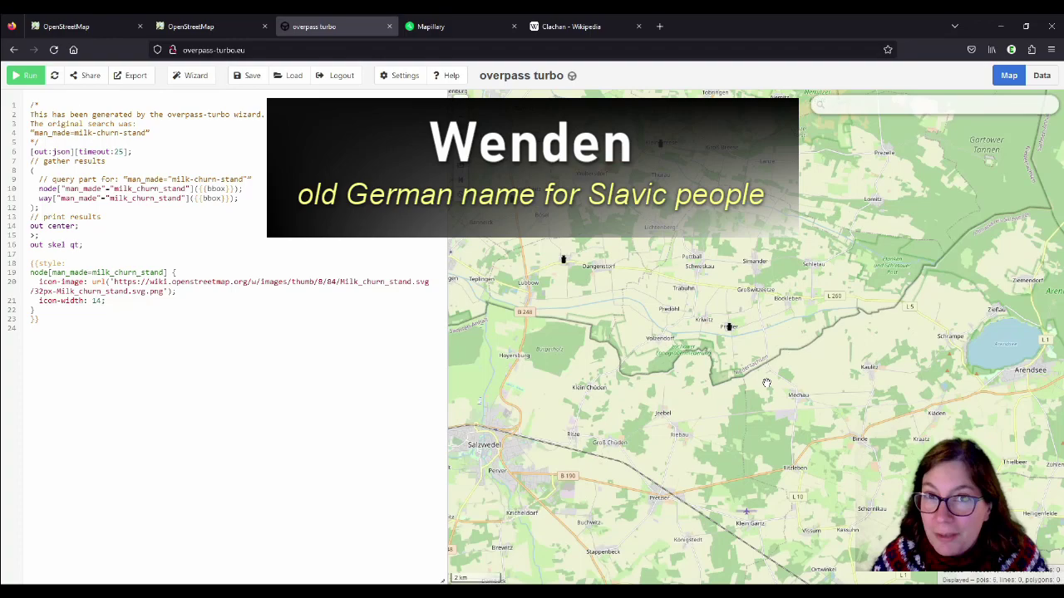
pyautogui.scroll(-1, 756, 365)
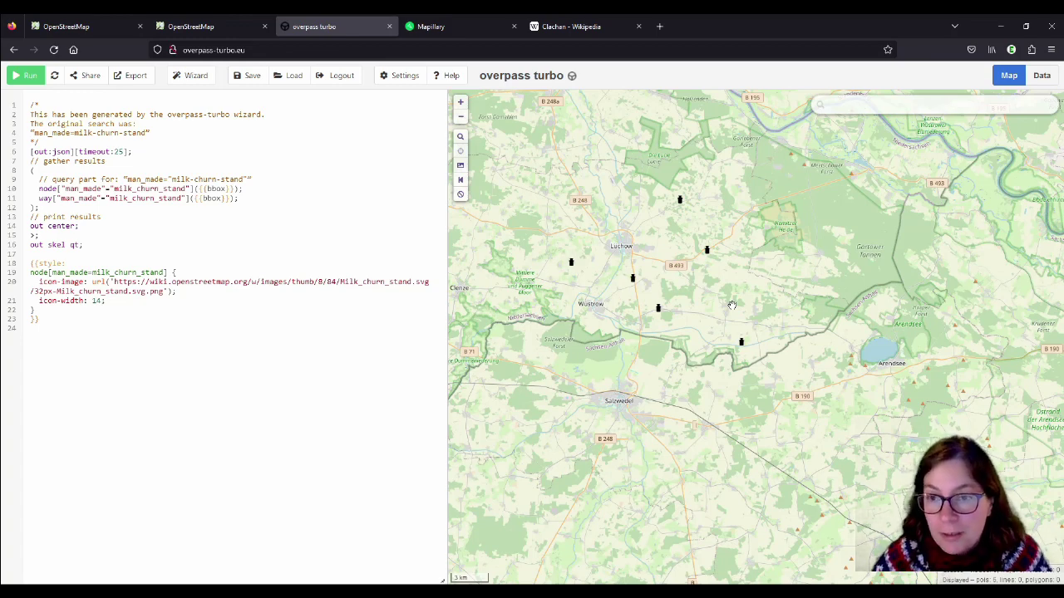
pyautogui.scroll(1, 687, 383)
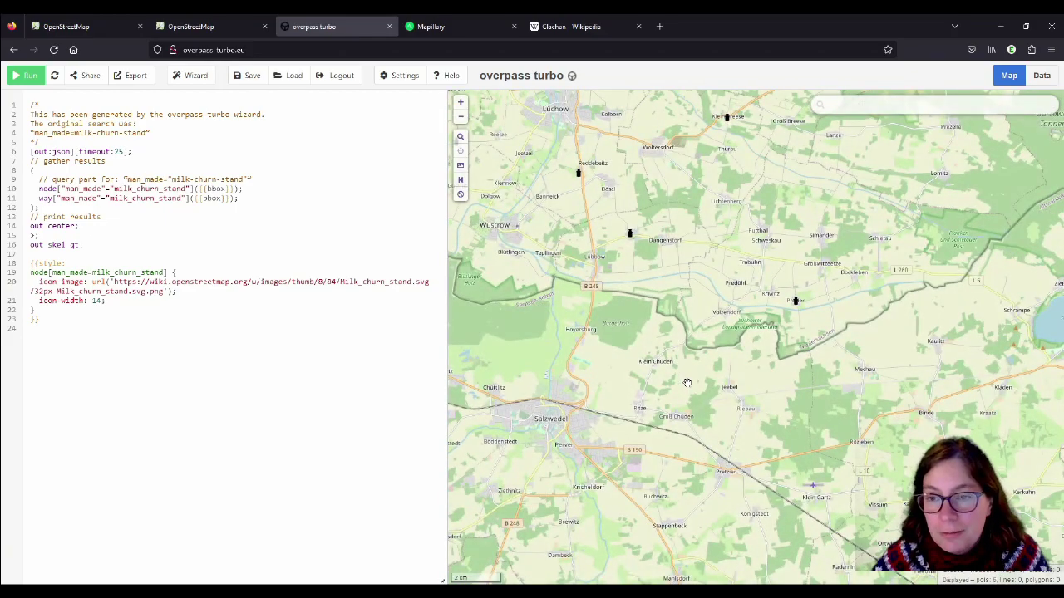
pyautogui.scroll(-2, 726, 262)
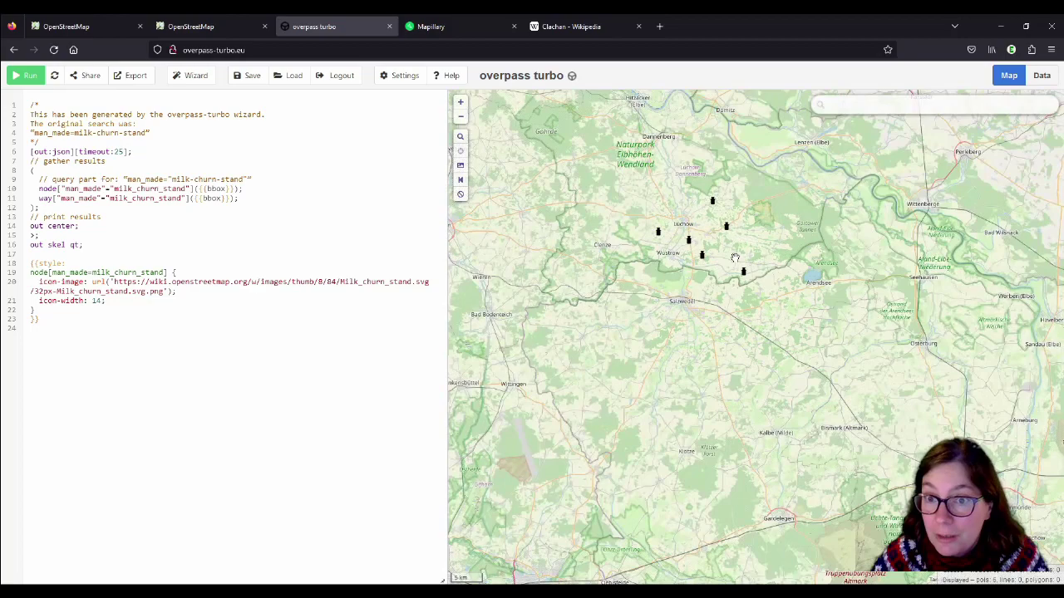
pyautogui.scroll(1, 753, 262)
pyautogui.moveTo(740, 243); pyautogui.dragTo(709, 343)
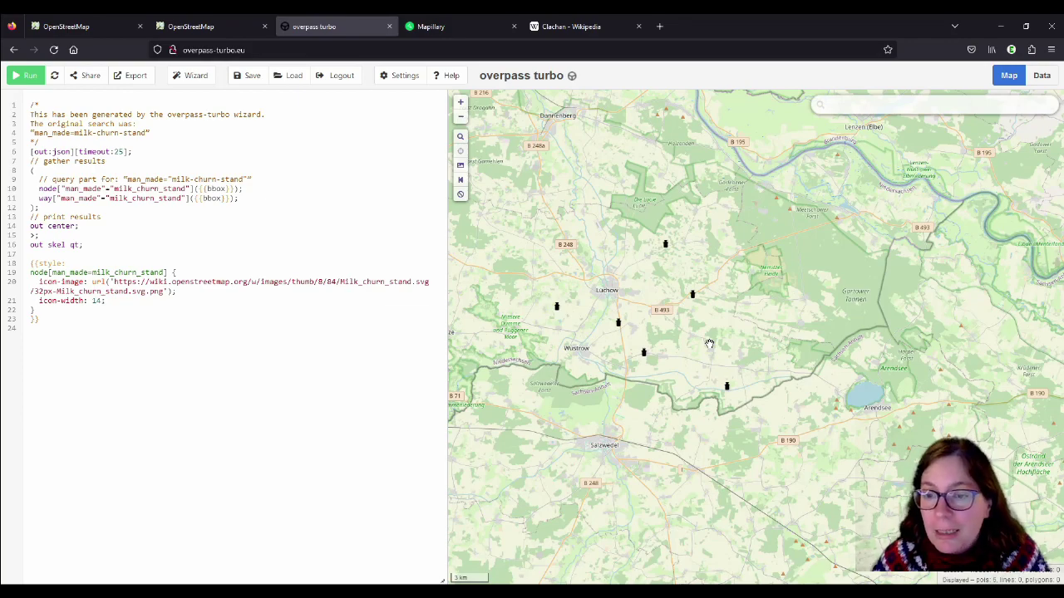
pyautogui.scroll(1, 732, 414)
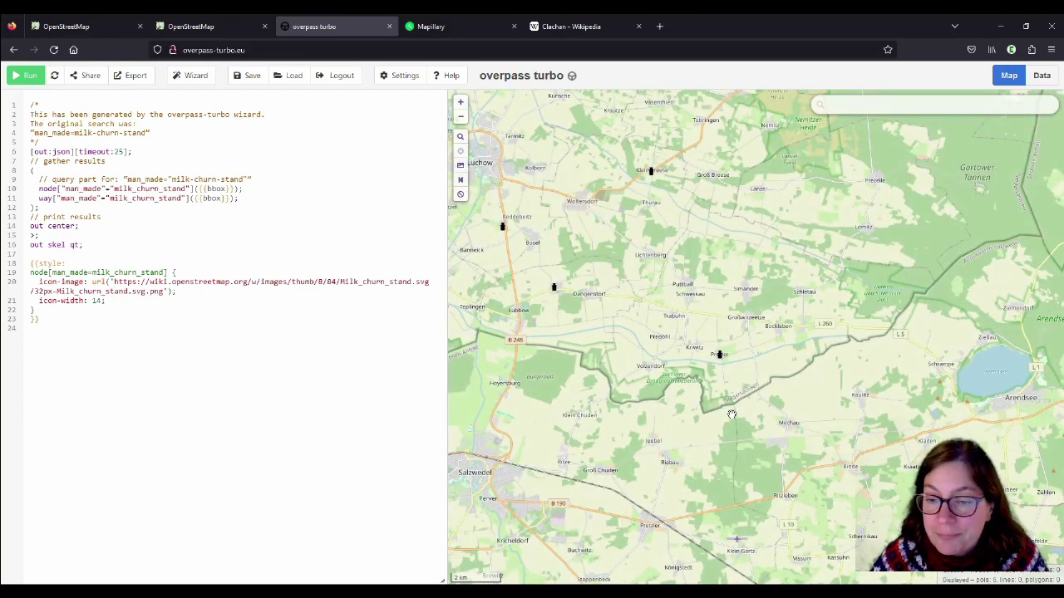
pyautogui.moveTo(750, 309); pyautogui.dragTo(770, 369)
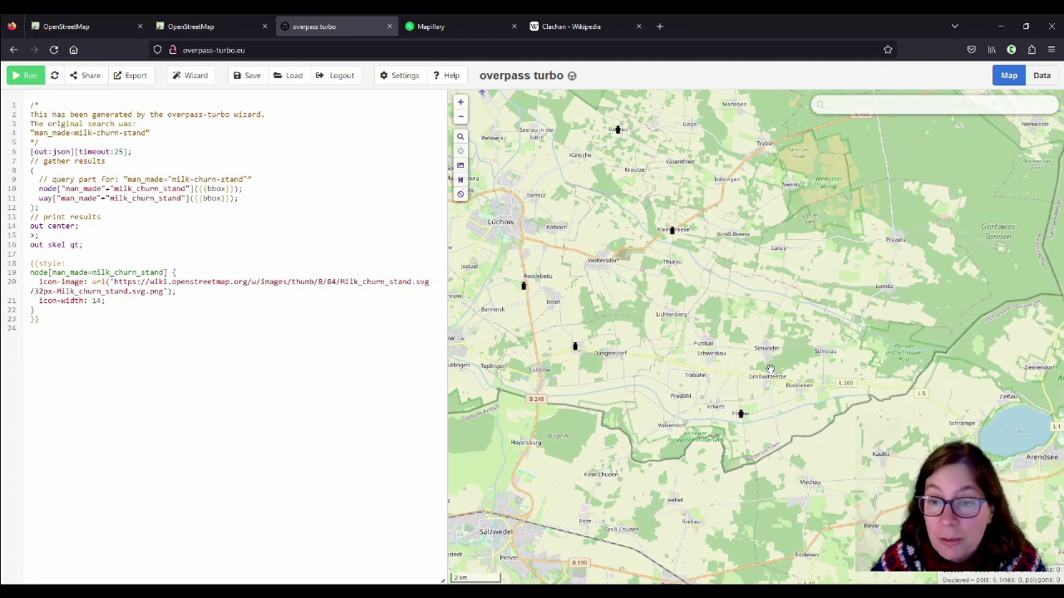
pyautogui.scroll(-1, 812, 348)
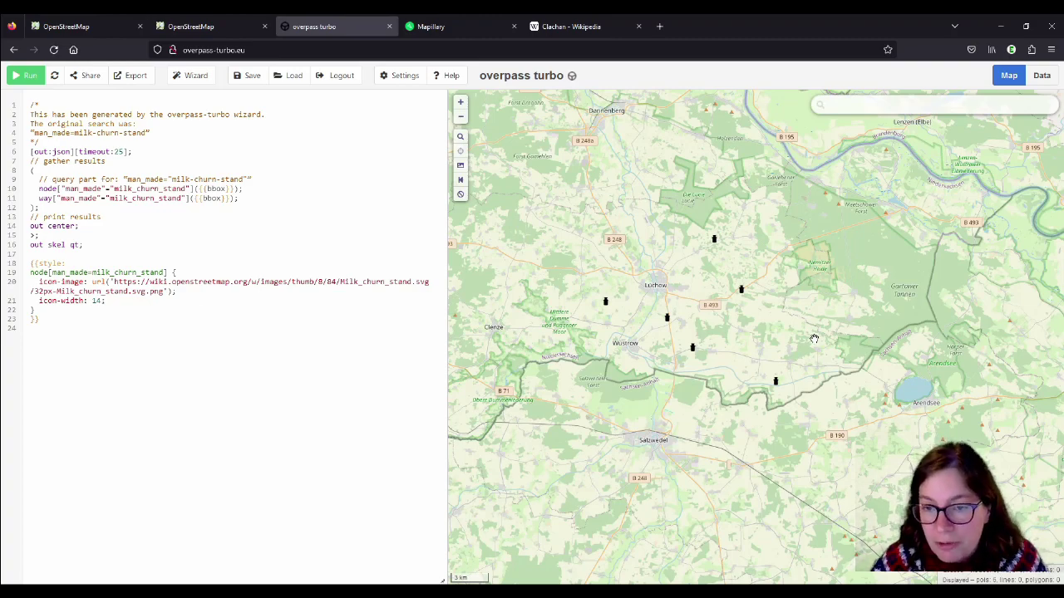
pyautogui.scroll(-1, 709, 219)
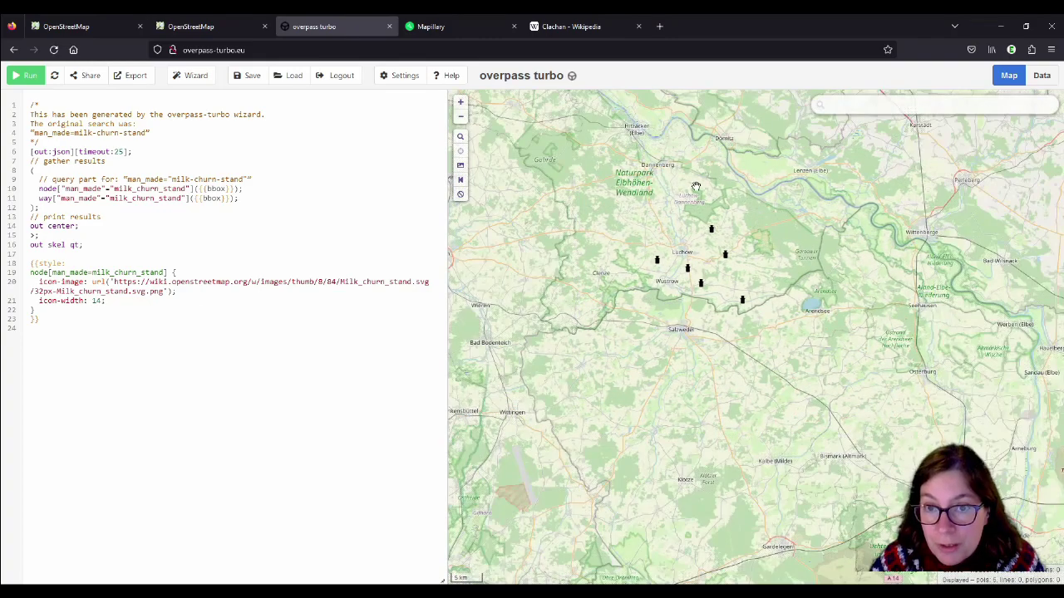
pyautogui.scroll(-1, 735, 242)
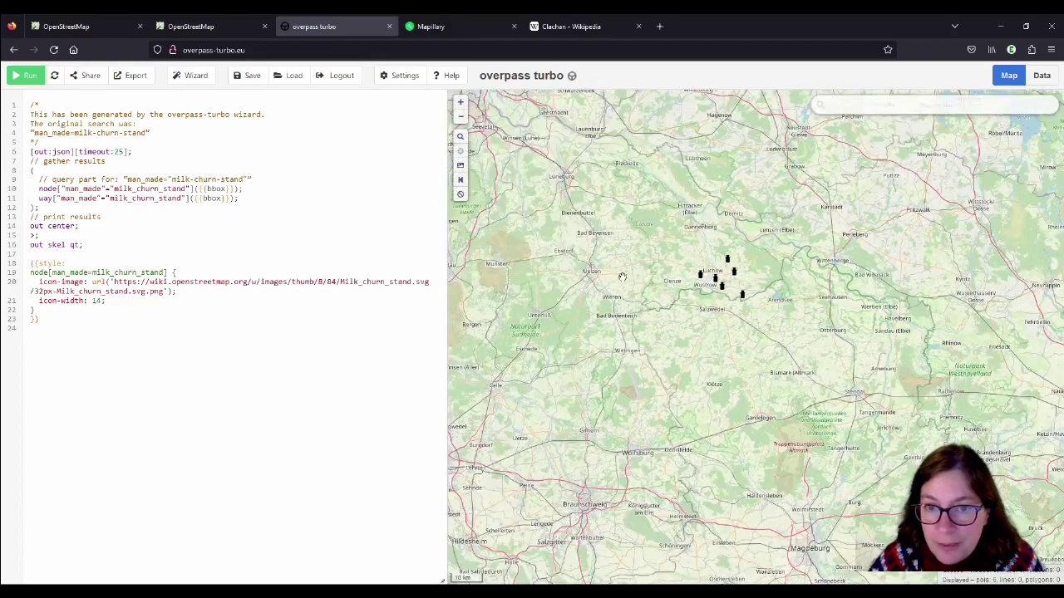
pyautogui.moveTo(622, 277); pyautogui.dragTo(670, 271)
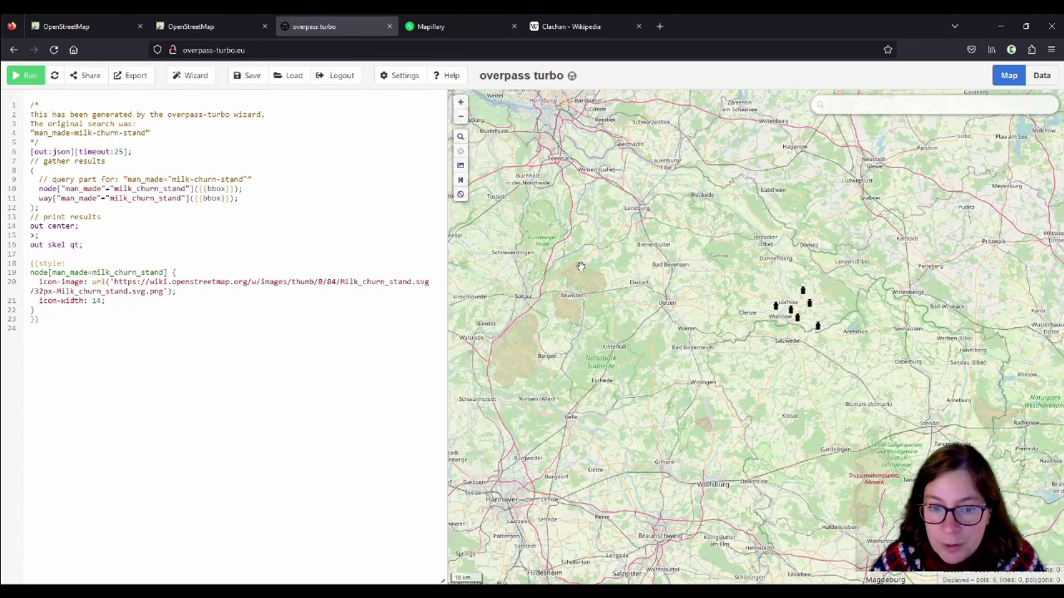
pyautogui.scroll(-1, 582, 268)
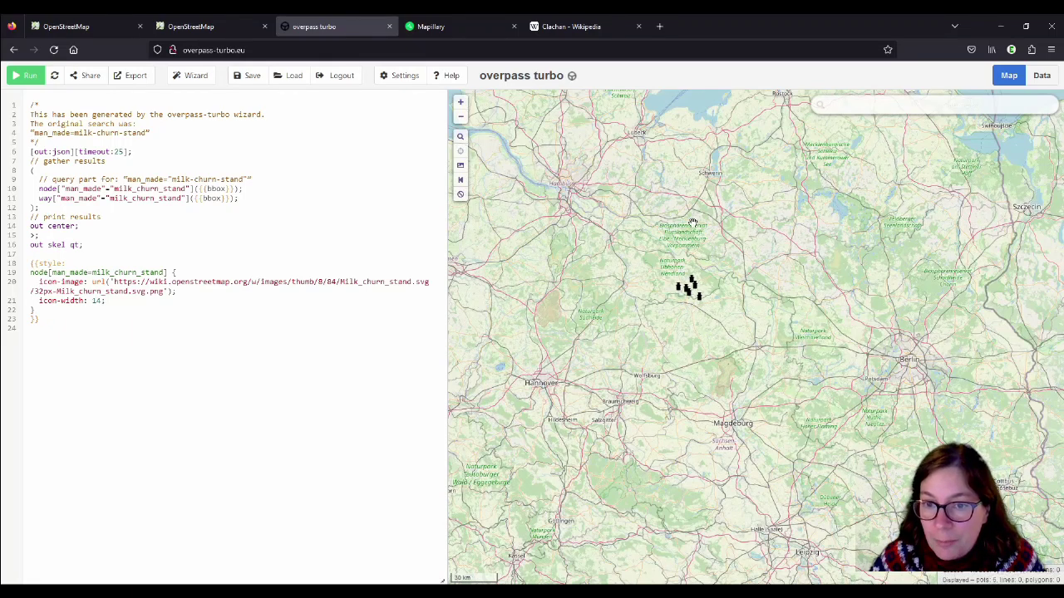
pyautogui.moveTo(811, 465); pyautogui.dragTo(697, 245)
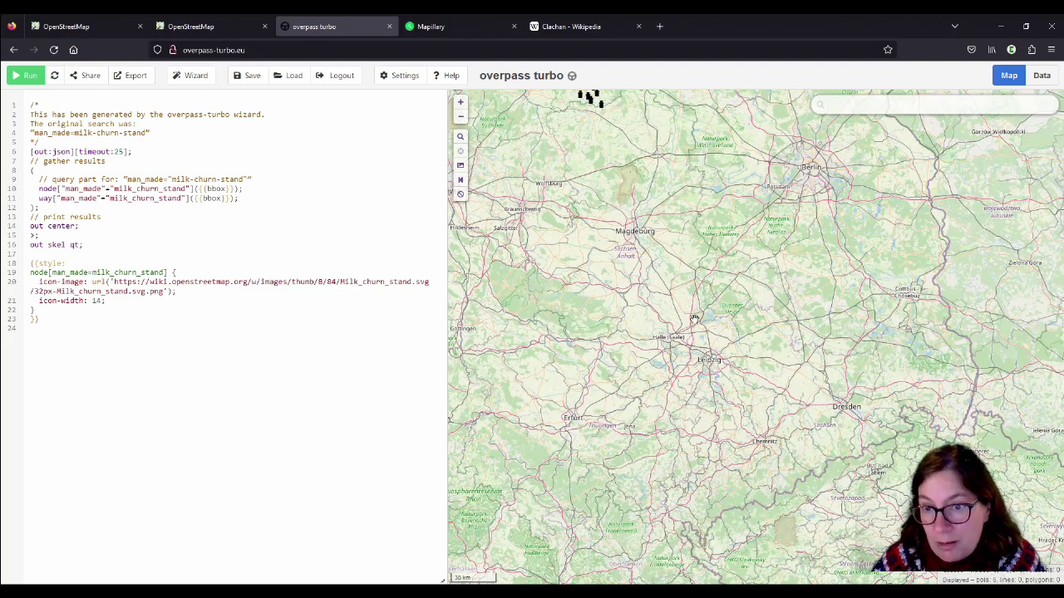
pyautogui.moveTo(589, 103); pyautogui.dragTo(702, 320)
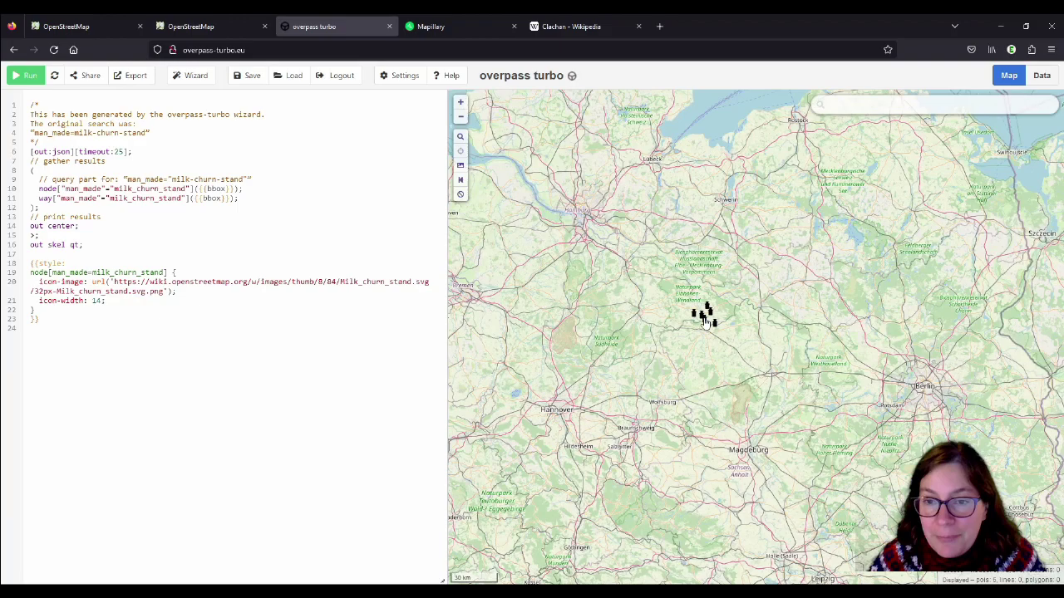
pyautogui.scroll(3, 702, 320)
pyautogui.scroll(2, 705, 318)
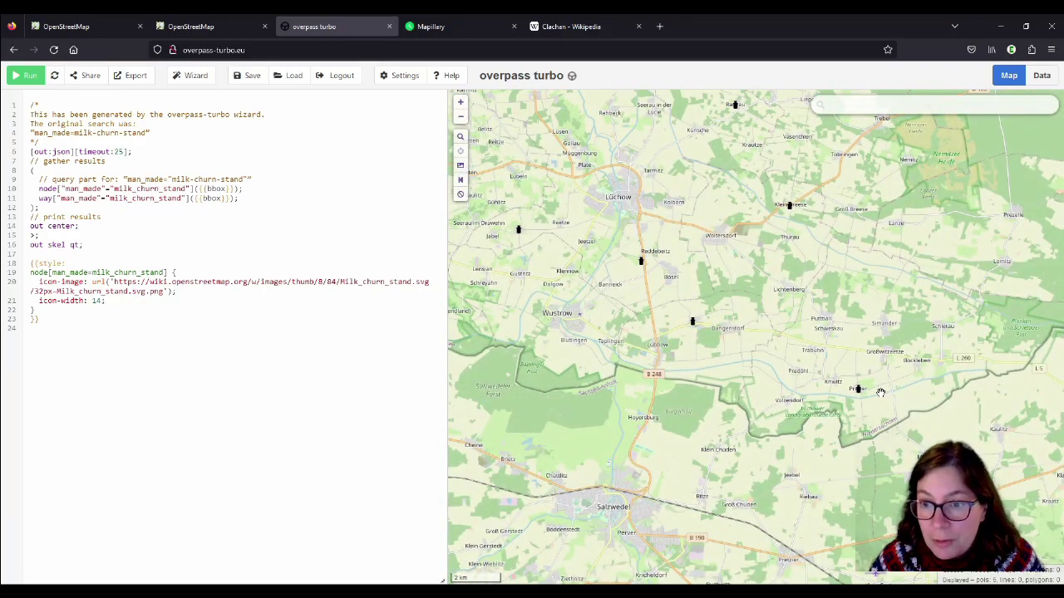
# - Zoom out over the Lüchow–Salzwedel area and rerun the query there
pyautogui.scroll(-1, 815, 362)
pyautogui.scroll(-1, 763, 403)
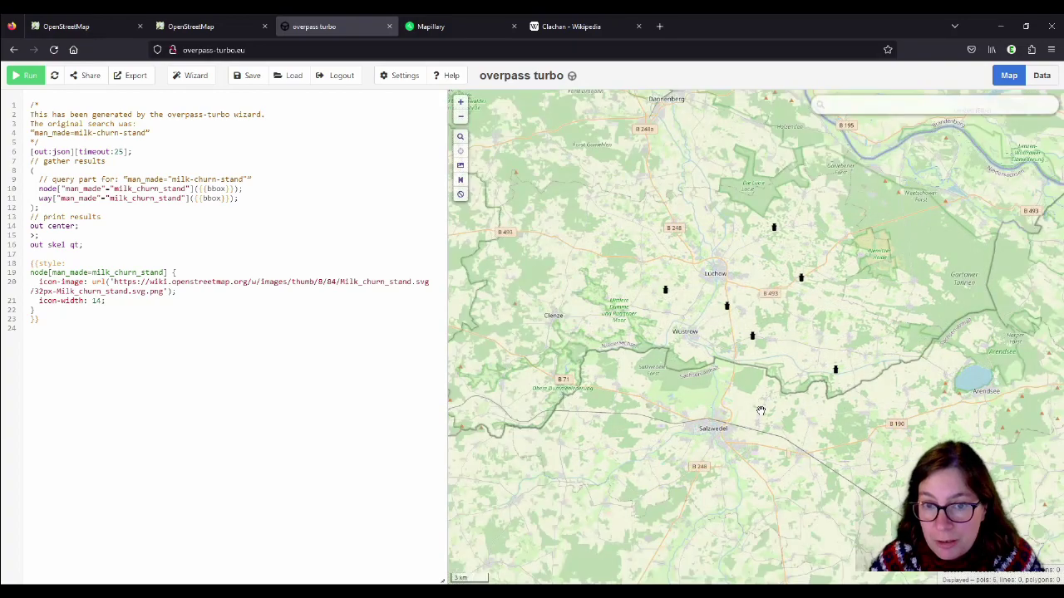
pyautogui.scroll(-1, 760, 411)
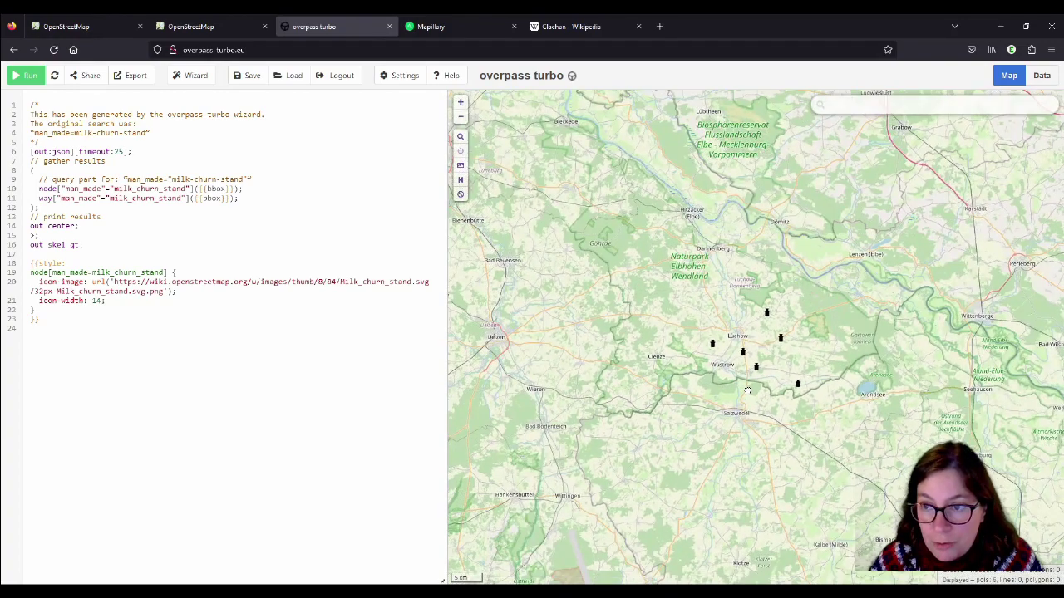
pyautogui.moveTo(747, 390); pyautogui.dragTo(749, 381)
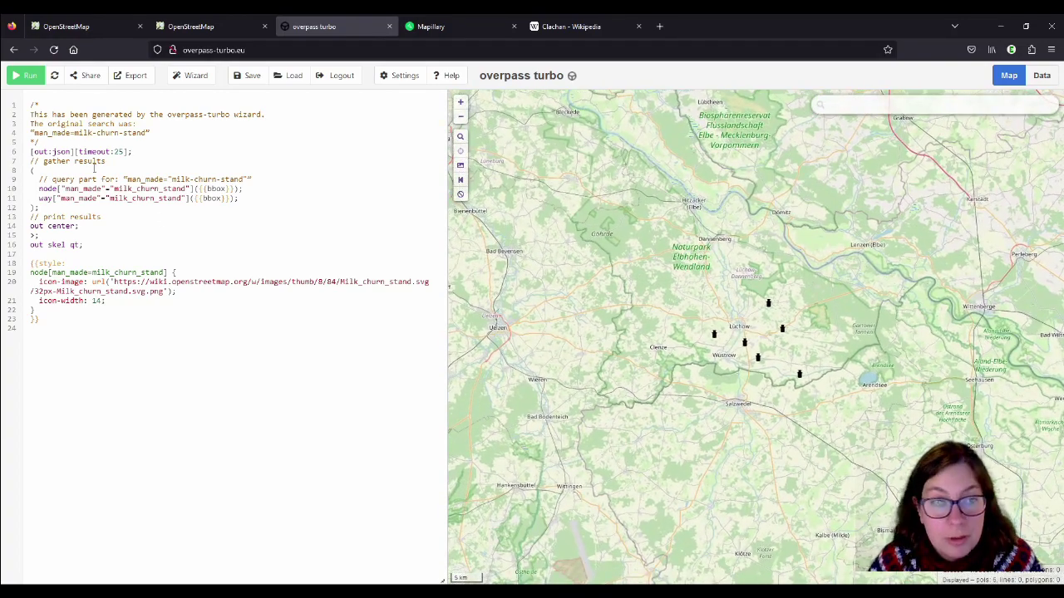
pyautogui.click(27, 76)
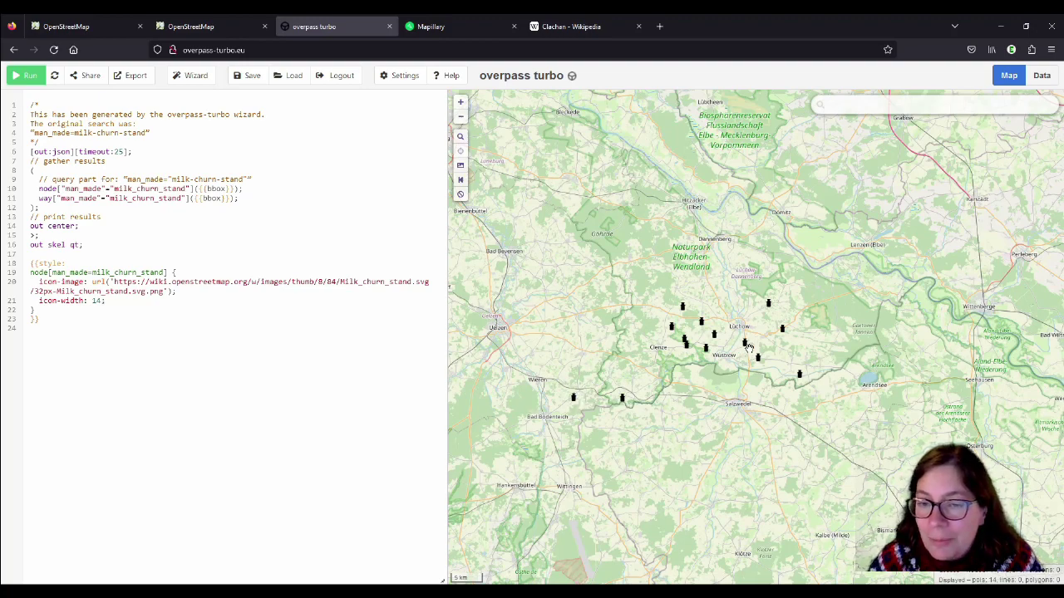
# - Inspect the 14 markers between Dannenberg, Lüchow, Wustrow and Salzwedel
pyautogui.scroll(1, 747, 347)
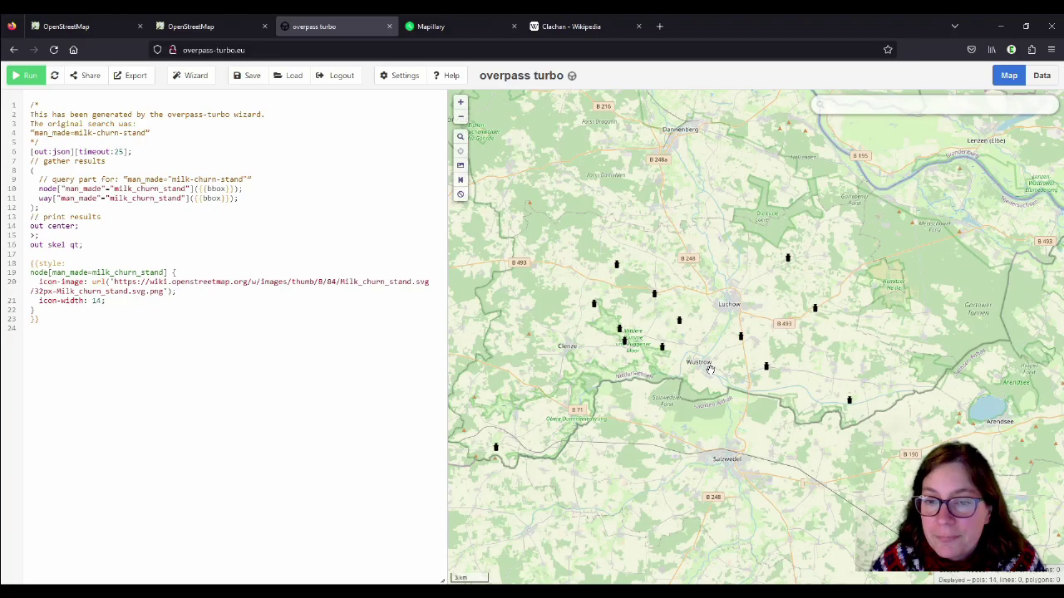
pyautogui.scroll(3, 788, 258)
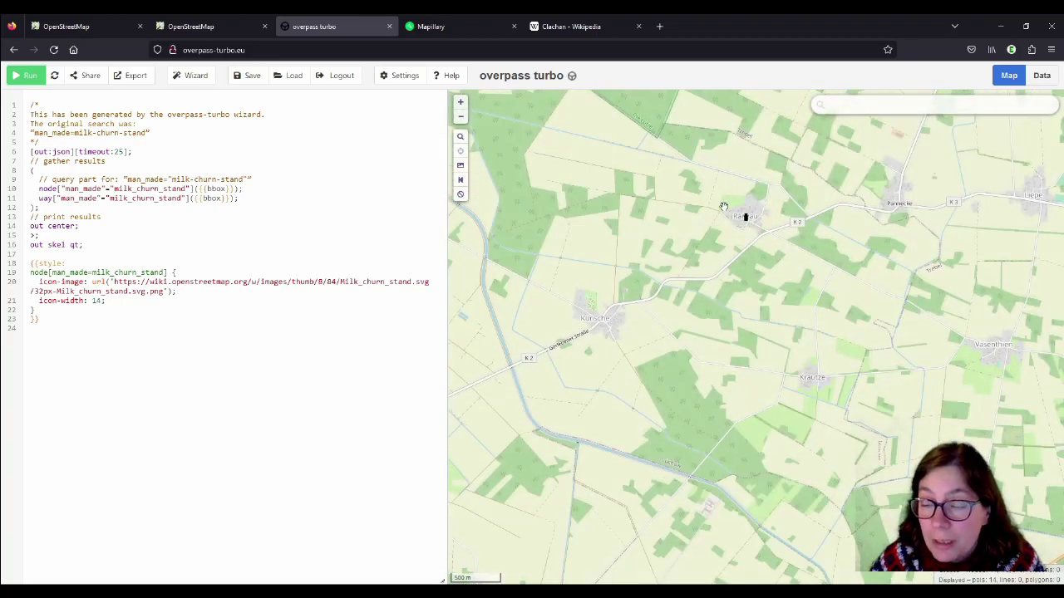
pyautogui.scroll(-2, 724, 206)
pyautogui.scroll(1, 724, 200)
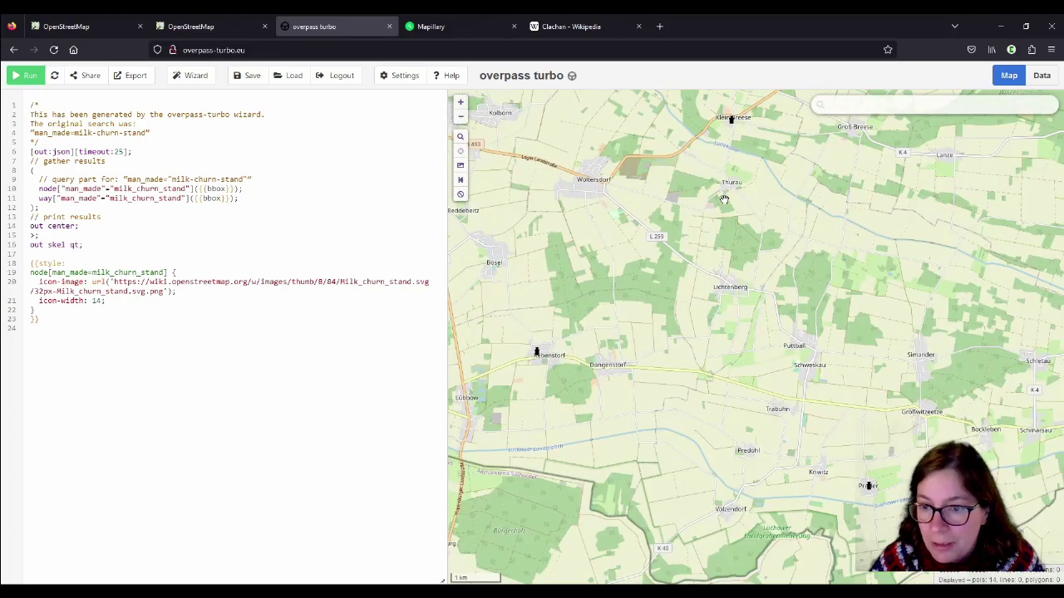
pyautogui.scroll(-1, 788, 408)
pyautogui.moveTo(692, 337); pyautogui.dragTo(787, 354)
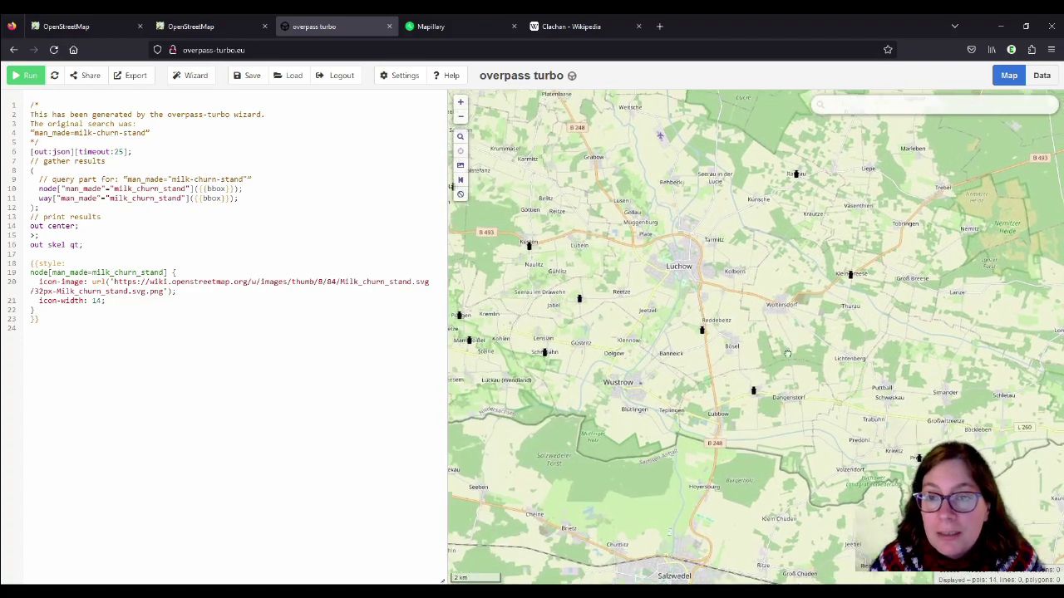
pyautogui.scroll(-1, 759, 370)
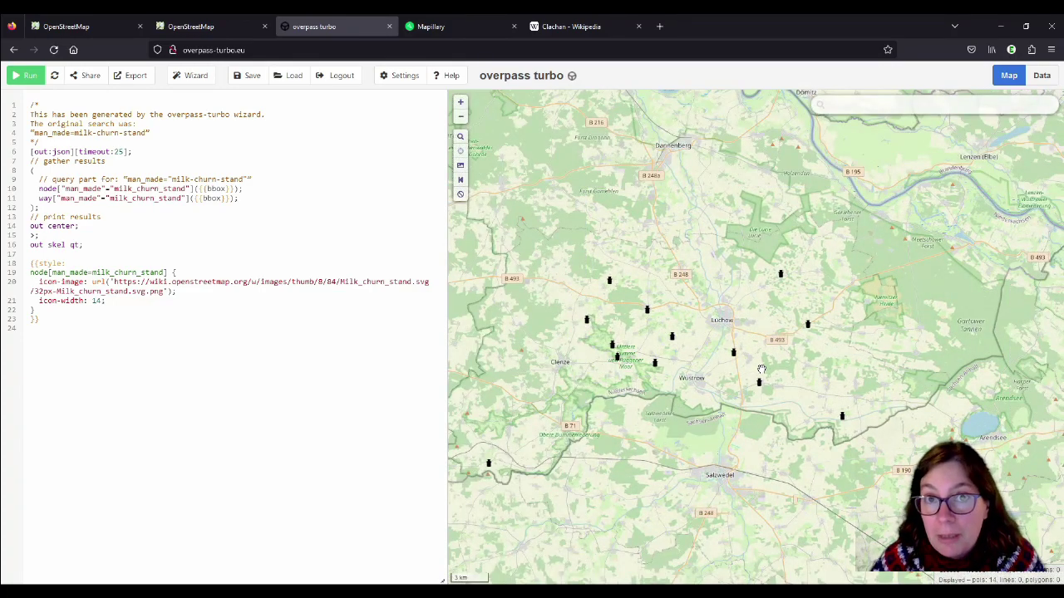
pyautogui.scroll(-1, 760, 368)
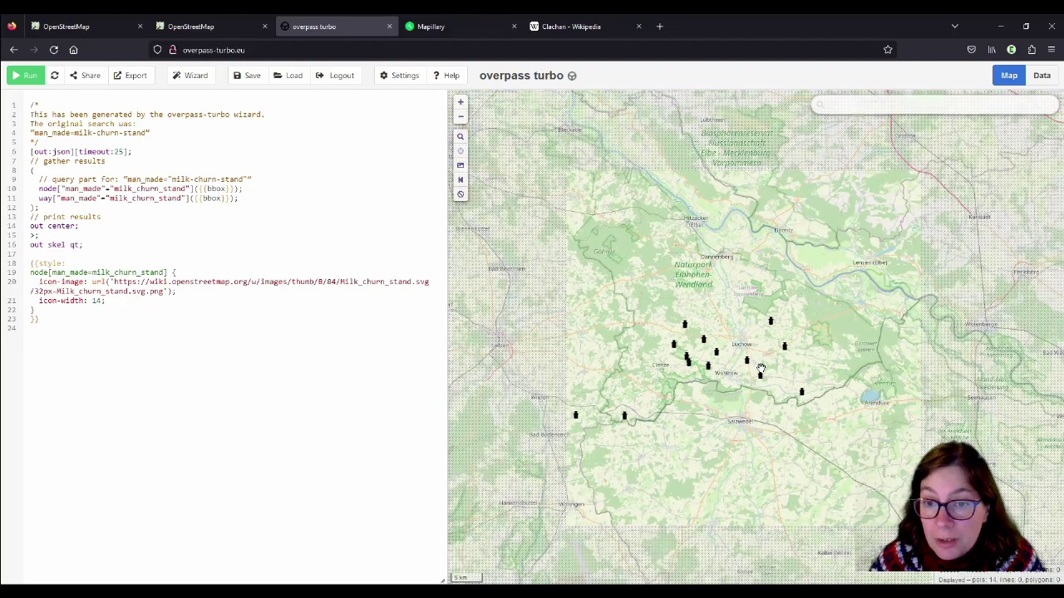
# - Pan west of Lüchow to the Küsten stands near Zebelin and the B 493 at 1 km scale
pyautogui.scroll(1, 773, 361)
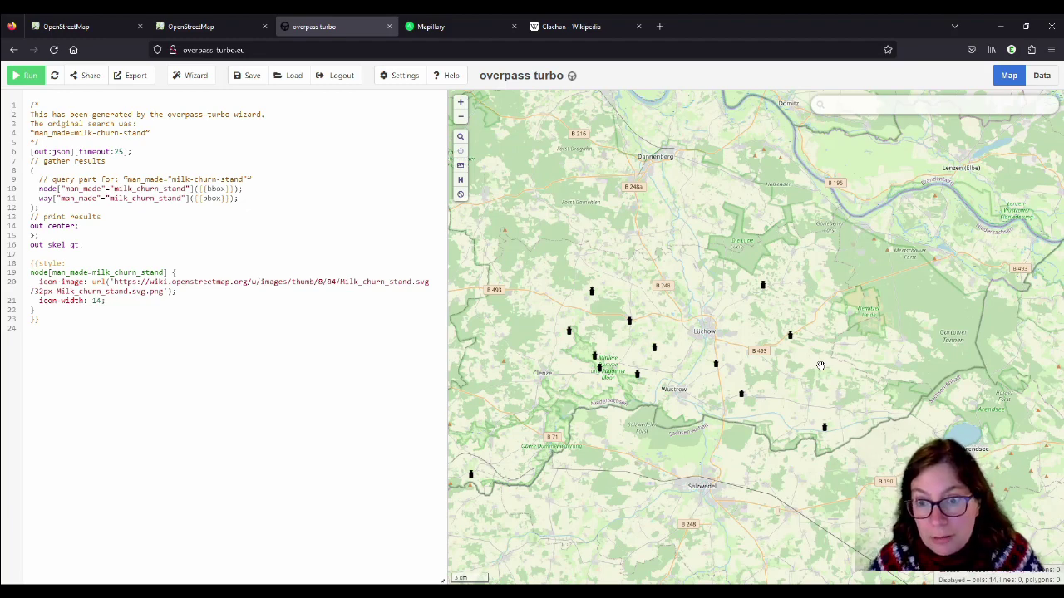
pyautogui.scroll(1, 744, 440)
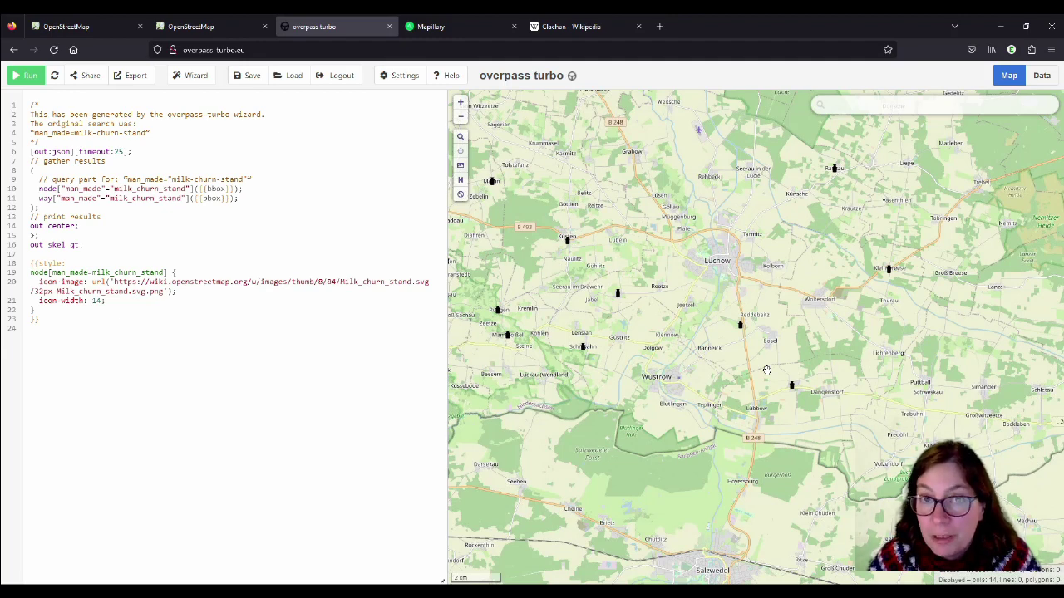
pyautogui.moveTo(651, 334); pyautogui.dragTo(712, 350)
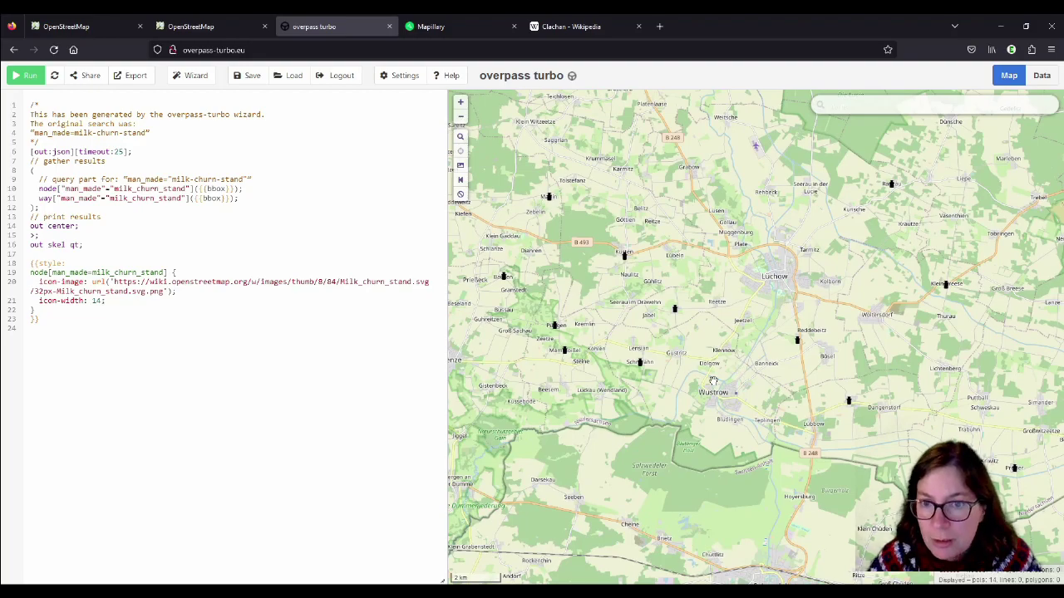
pyautogui.scroll(2, 680, 308)
pyautogui.scroll(-3, 697, 358)
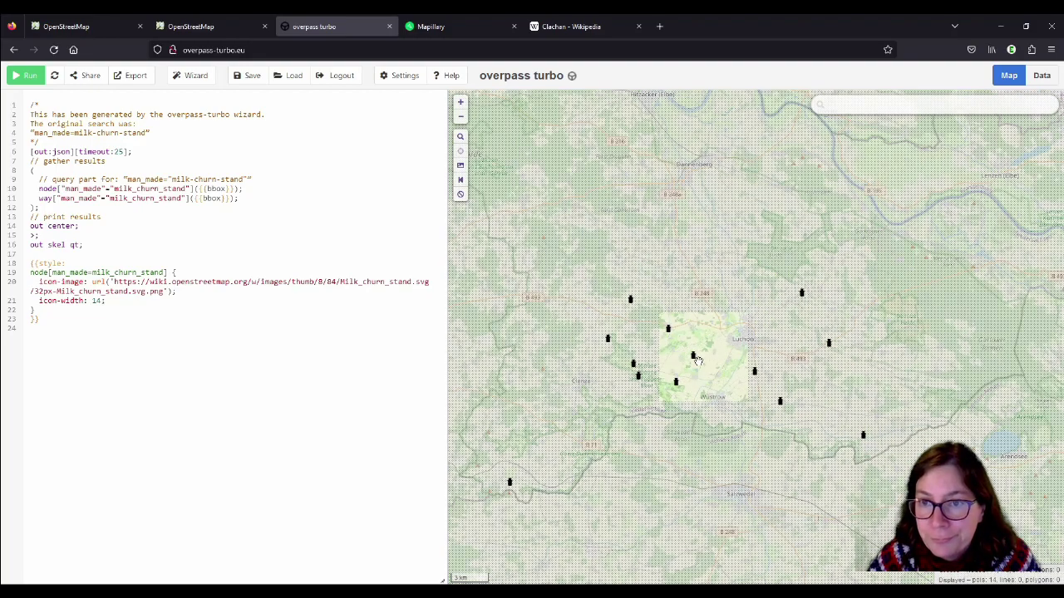
pyautogui.scroll(2, 729, 417)
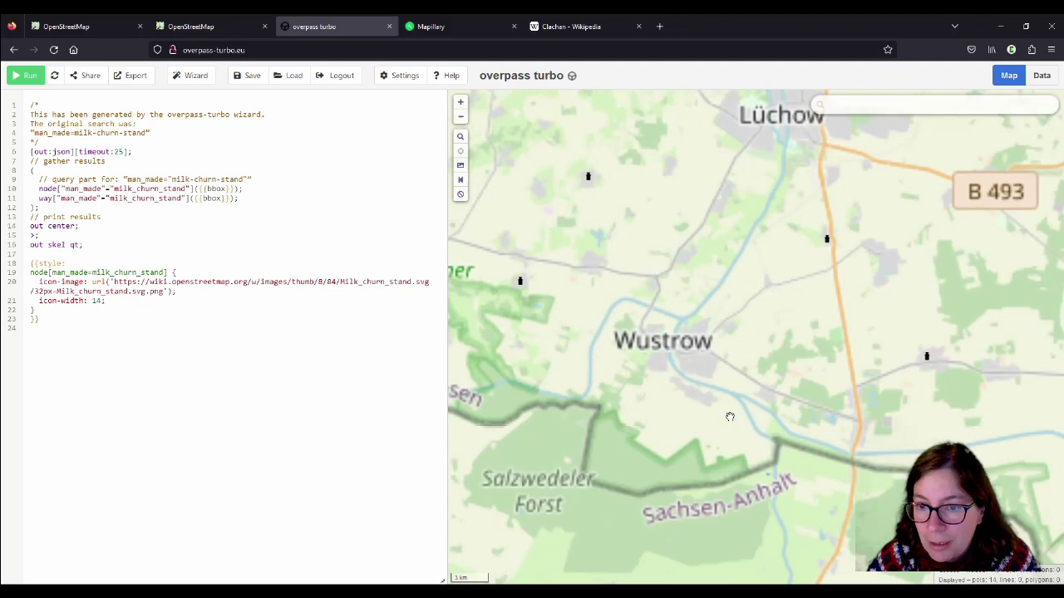
pyautogui.moveTo(513, 366); pyautogui.dragTo(598, 465)
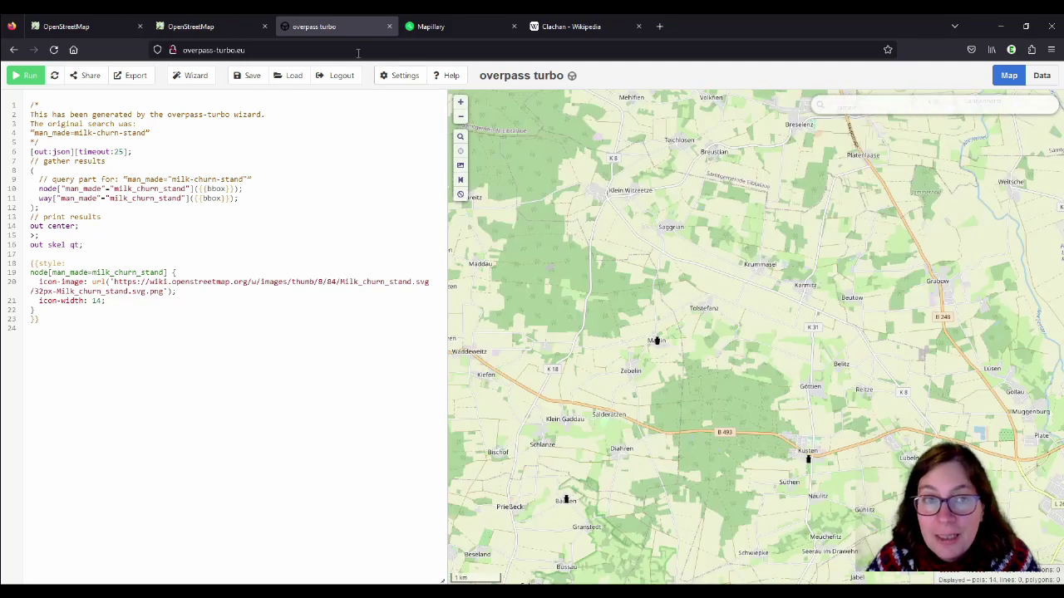
# - In Mapillary, swap the minimap into the main view
pyautogui.click(467, 30)
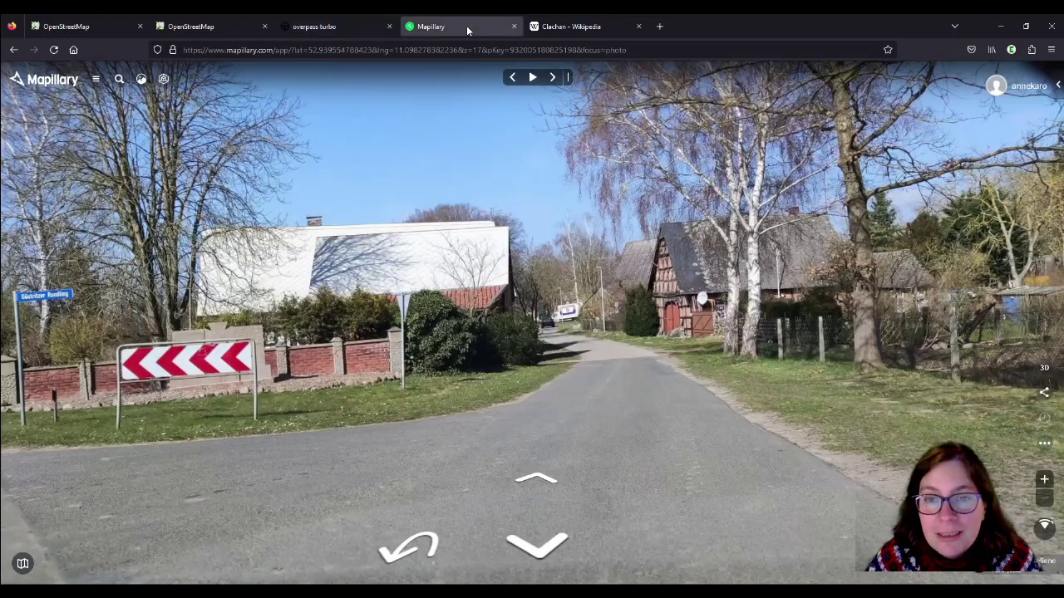
pyautogui.click(23, 564)
pyautogui.click(177, 457)
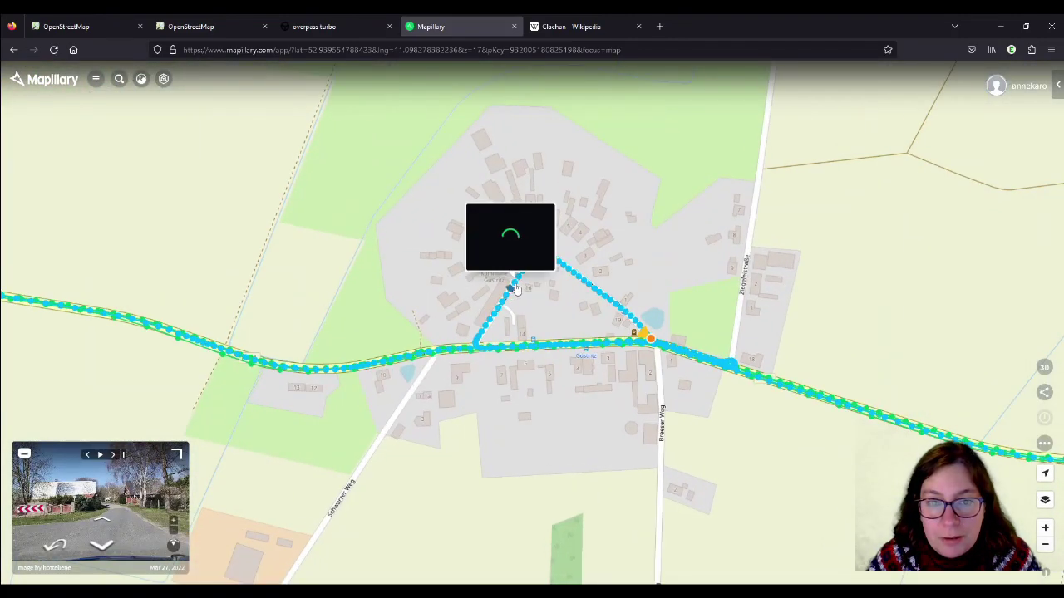
# - Center Güstritz's triangular photo sequence by the pond and its ring road
pyautogui.scroll(3, 577, 296)
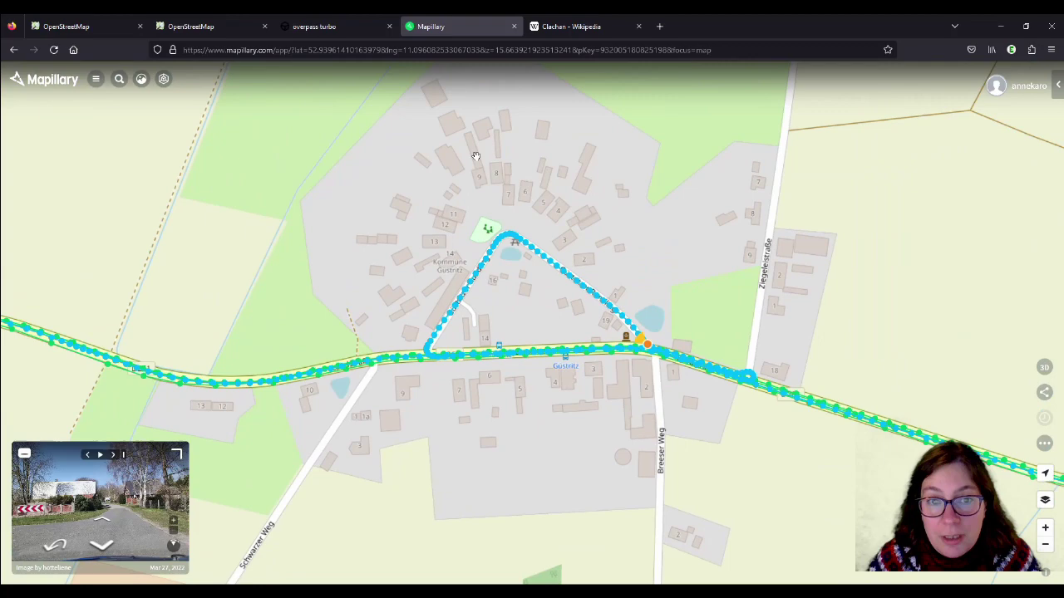
pyautogui.moveTo(604, 193); pyautogui.dragTo(716, 287)
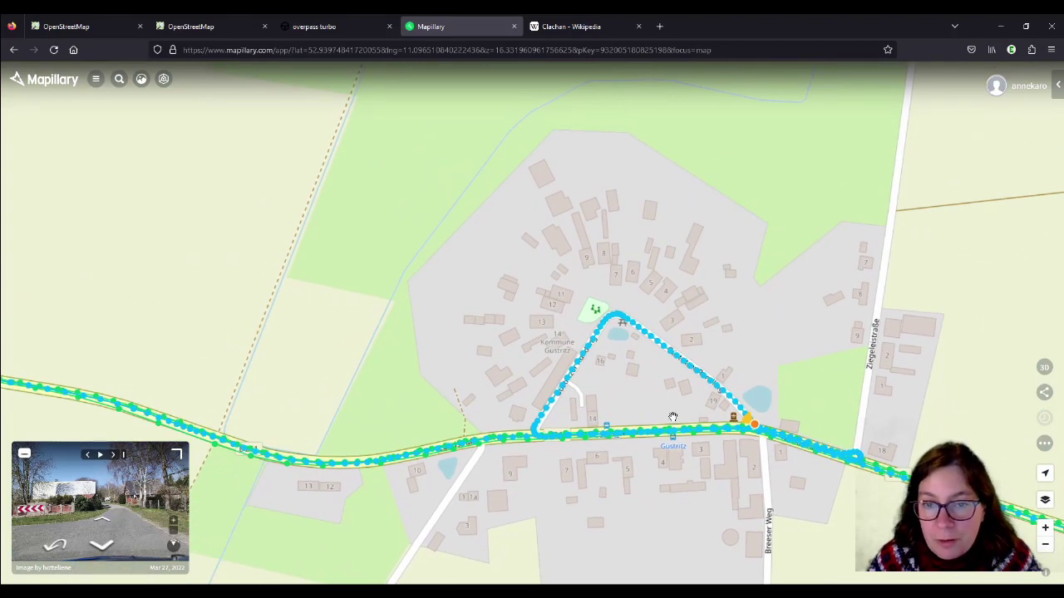
pyautogui.scroll(3, 628, 320)
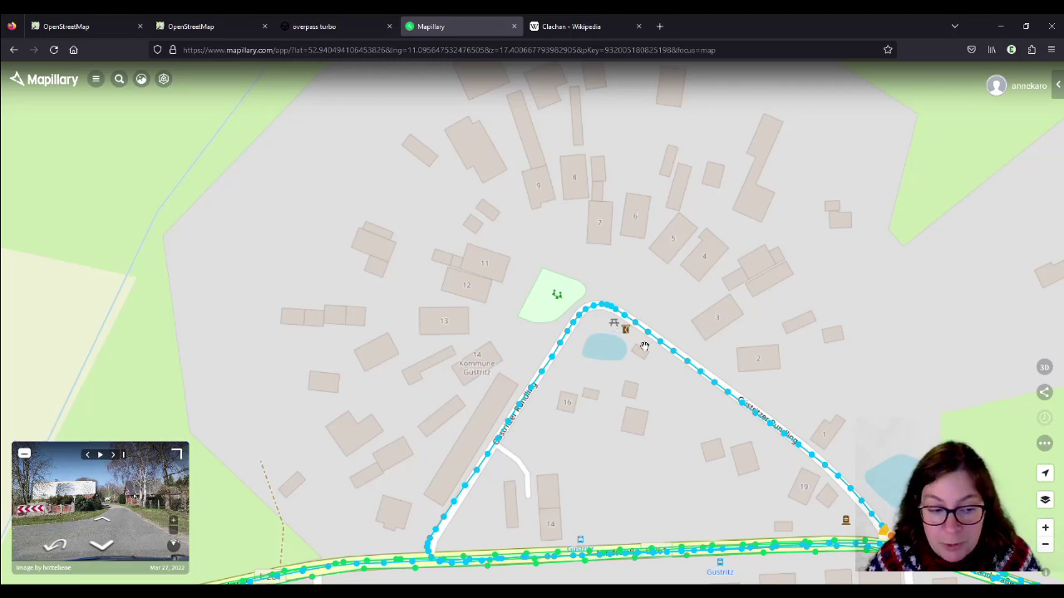
pyautogui.moveTo(615, 349); pyautogui.dragTo(361, 192)
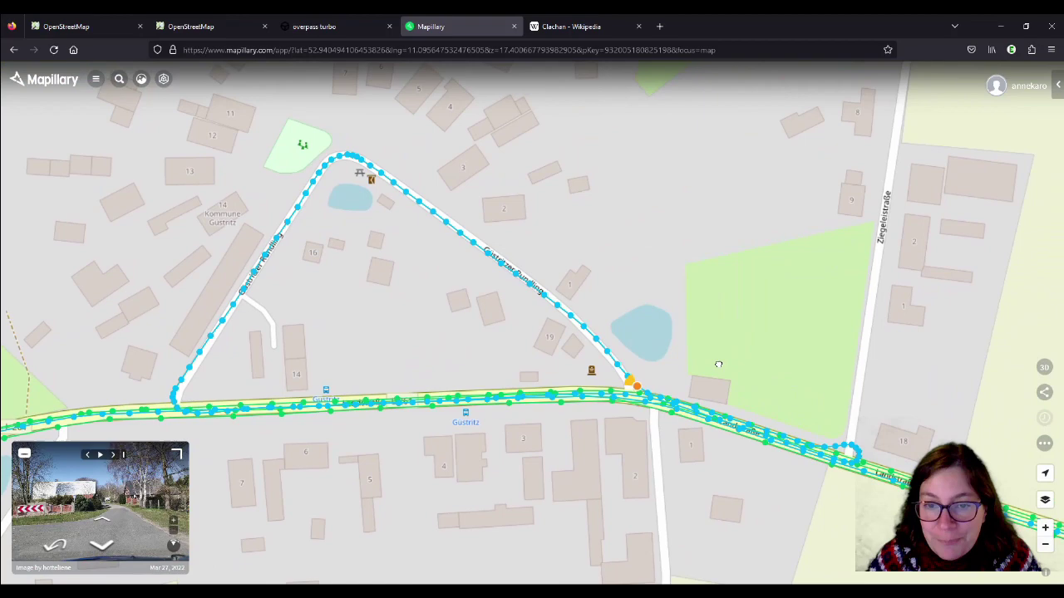
pyautogui.moveTo(682, 329); pyautogui.dragTo(771, 387)
pyautogui.scroll(-2, 669, 388)
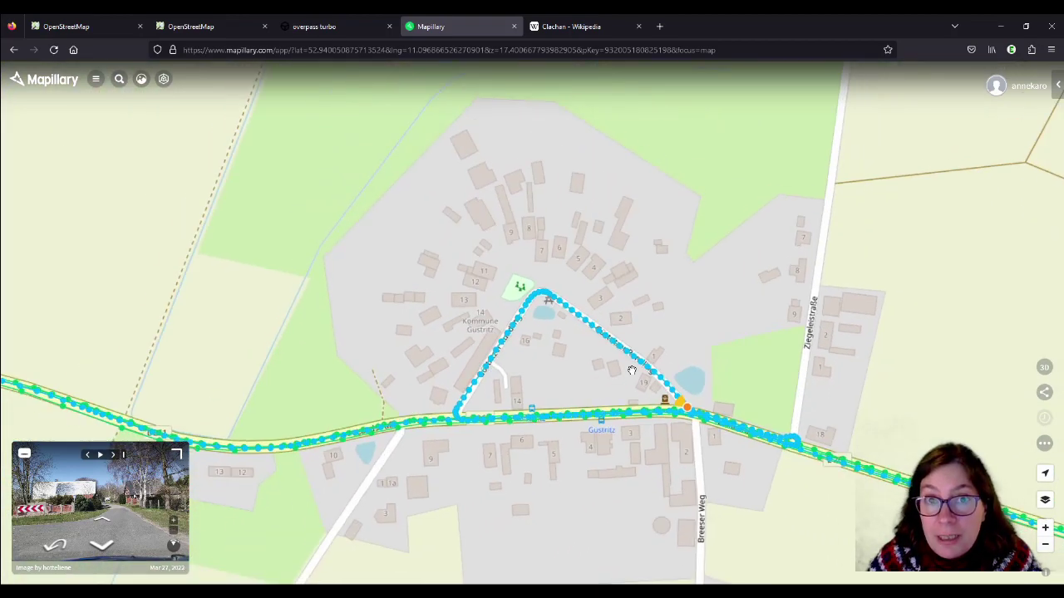
pyautogui.scroll(-1, 632, 371)
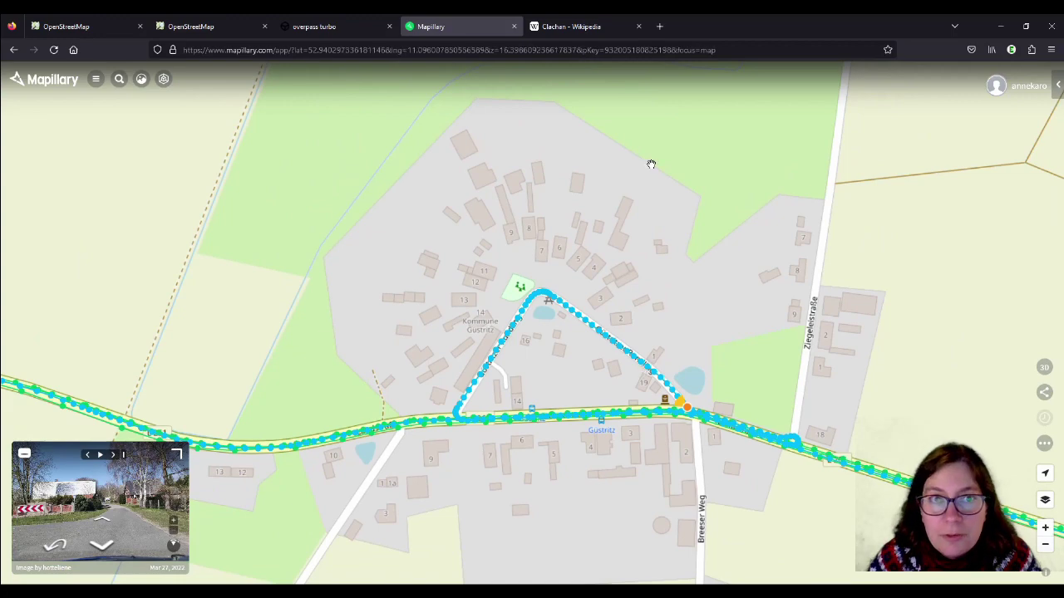
# - Back in overpass turbo, zoom to 30 m on Prezier's stand beside the village green
pyautogui.click(309, 28)
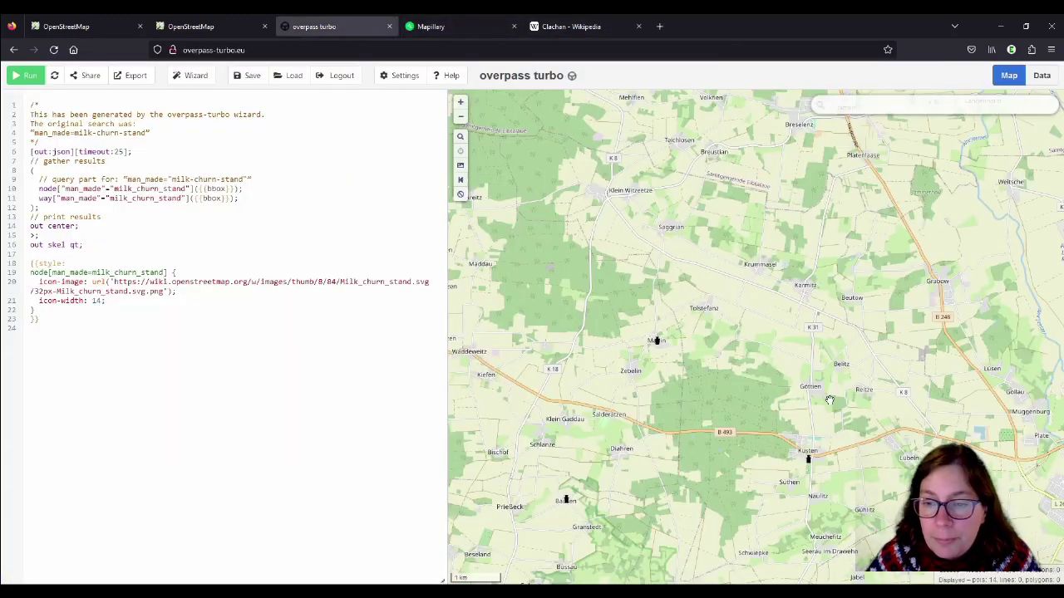
pyautogui.scroll(3, 804, 342)
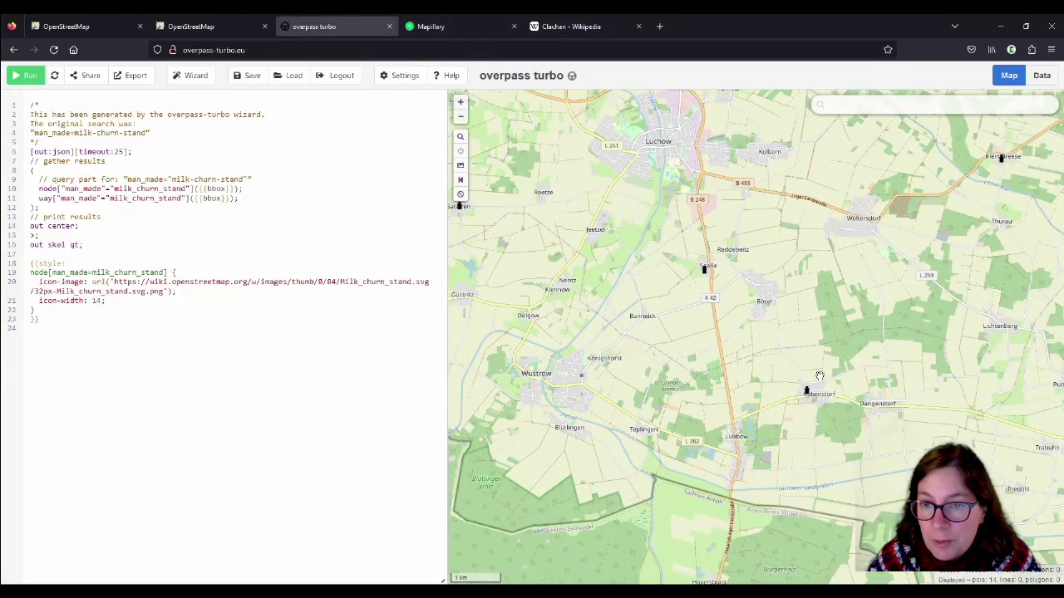
pyautogui.moveTo(806, 383); pyautogui.dragTo(524, 178)
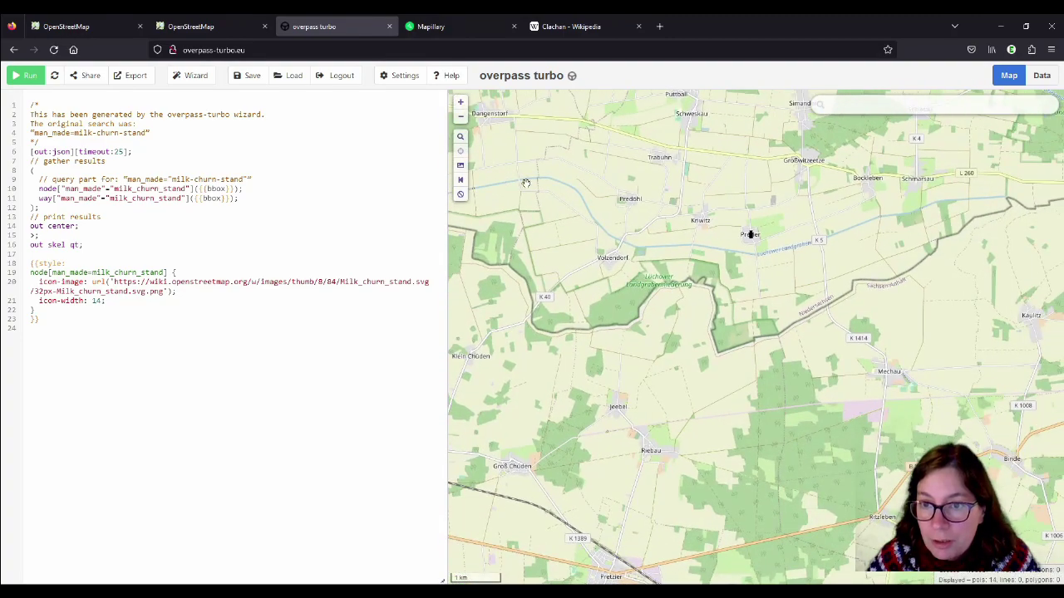
pyautogui.scroll(4, 757, 237)
pyautogui.moveTo(660, 166); pyautogui.dragTo(789, 459)
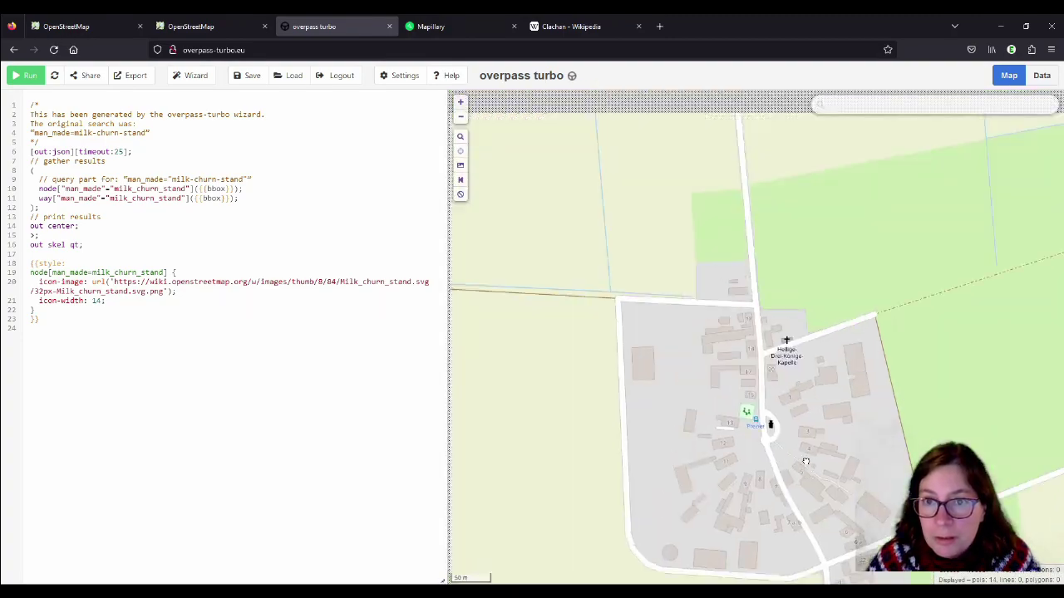
pyautogui.scroll(1, 770, 428)
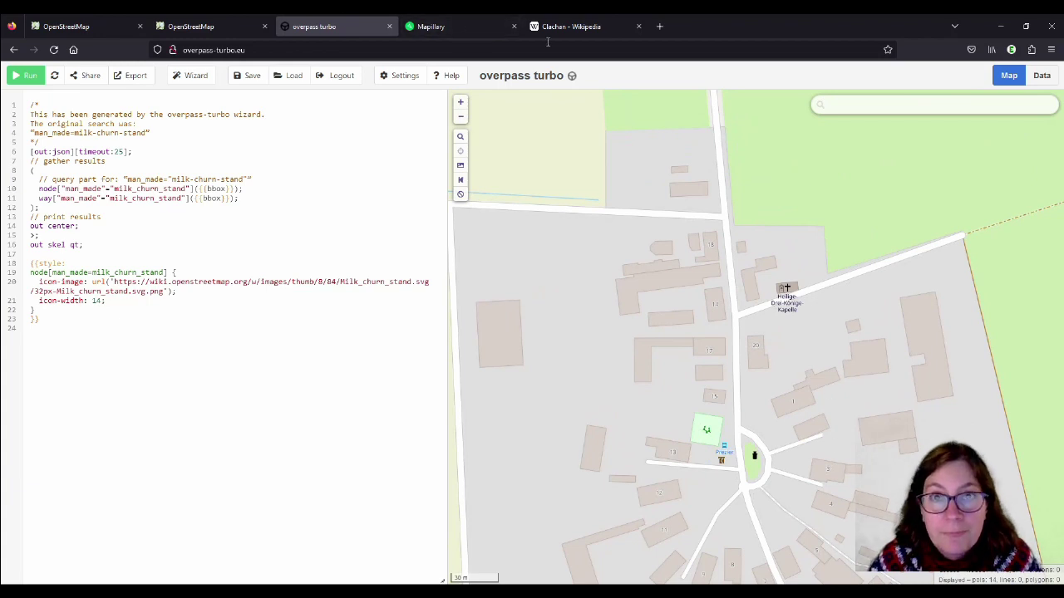
# - In Mapillary, open the photo where Güstritzer Rundling joins the main road
pyautogui.click(461, 29)
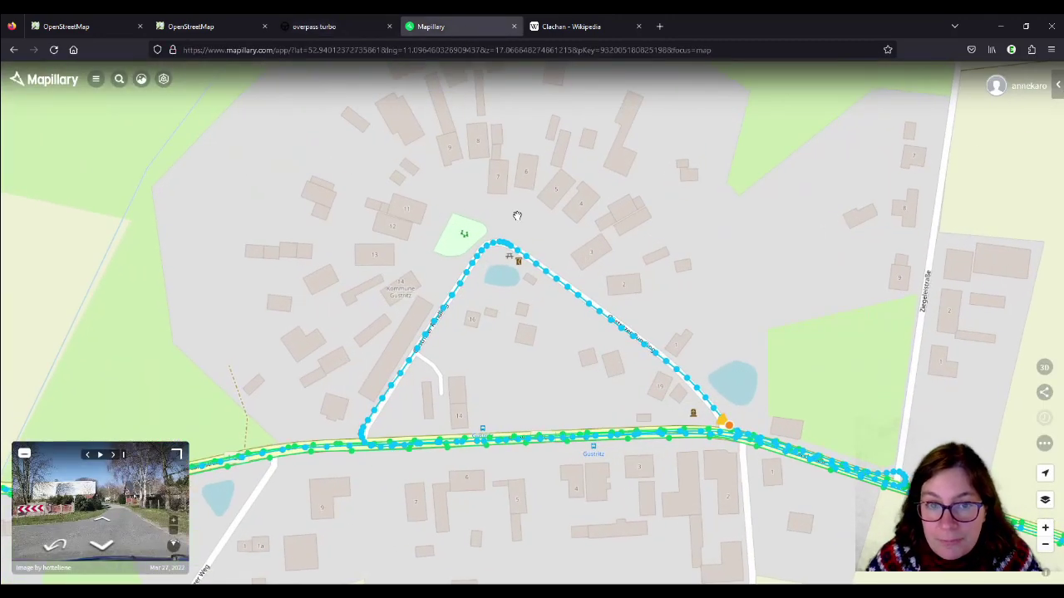
pyautogui.moveTo(456, 368); pyautogui.dragTo(556, 368)
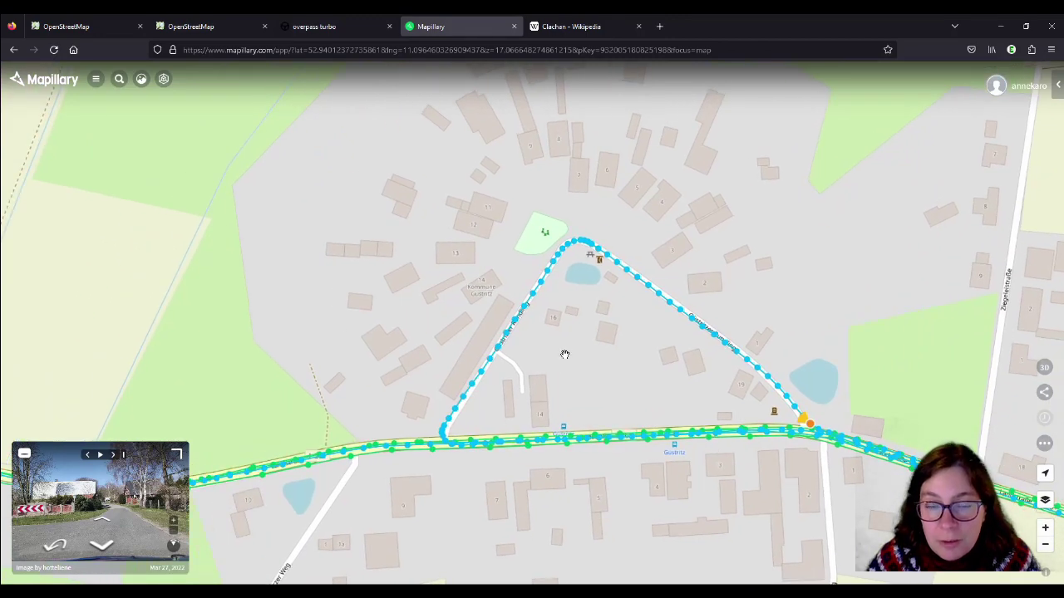
pyautogui.scroll(3, 641, 301)
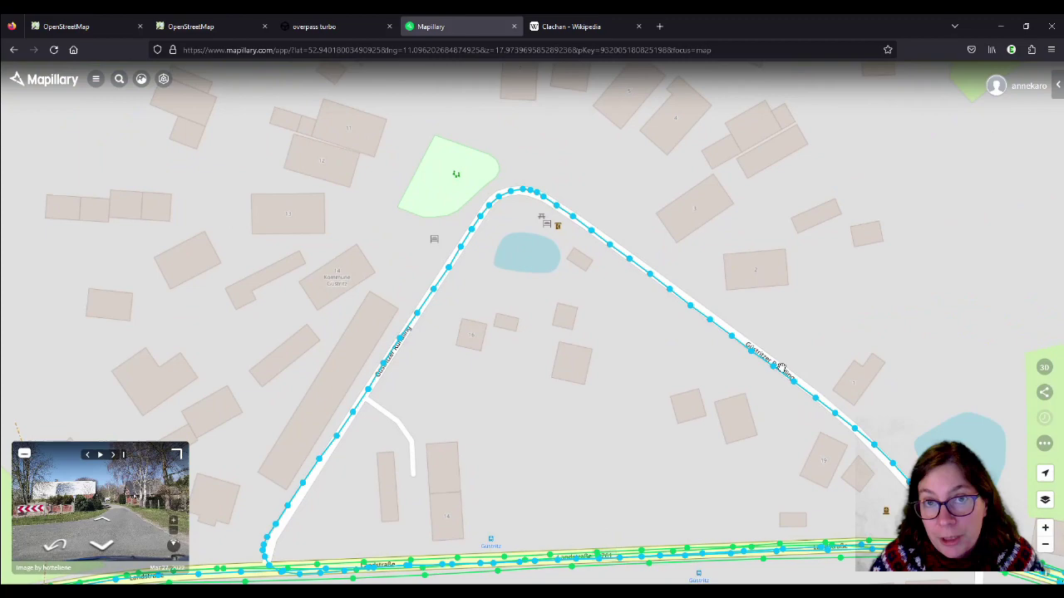
pyautogui.scroll(-1, 700, 184)
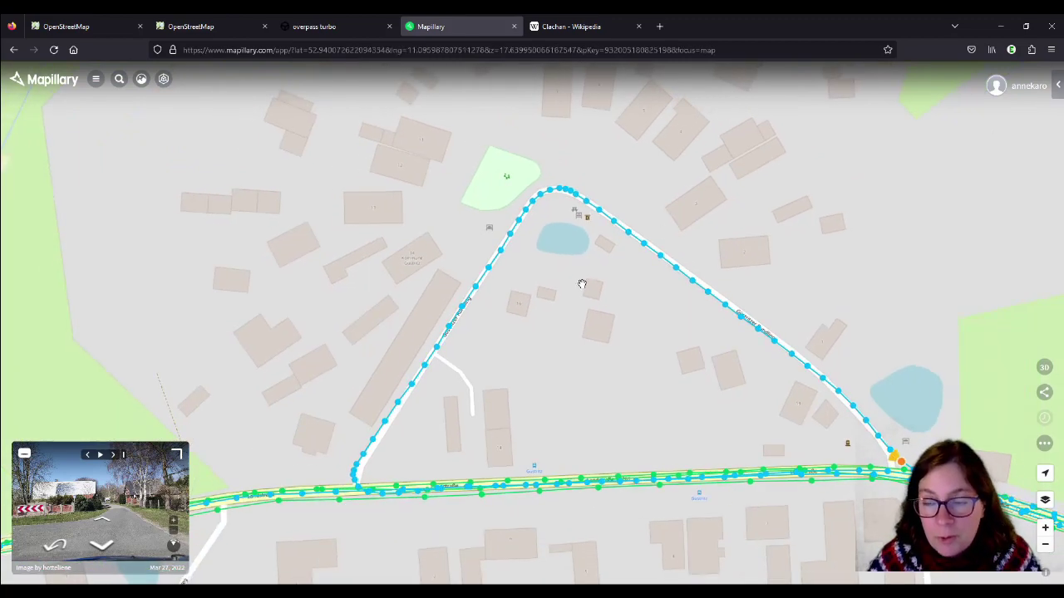
pyautogui.scroll(-2, 582, 284)
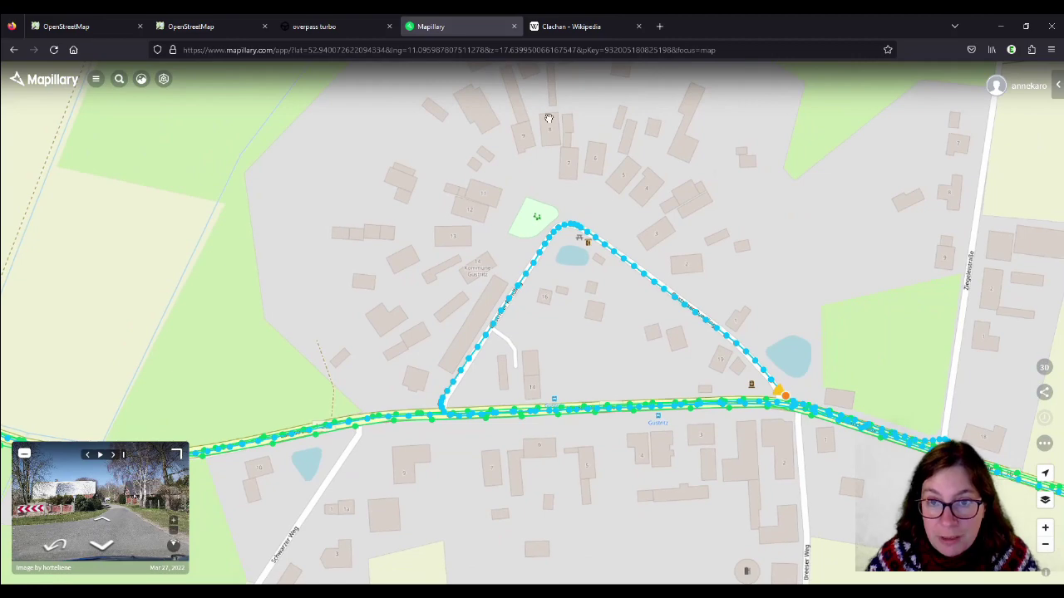
pyautogui.scroll(-2, 563, 236)
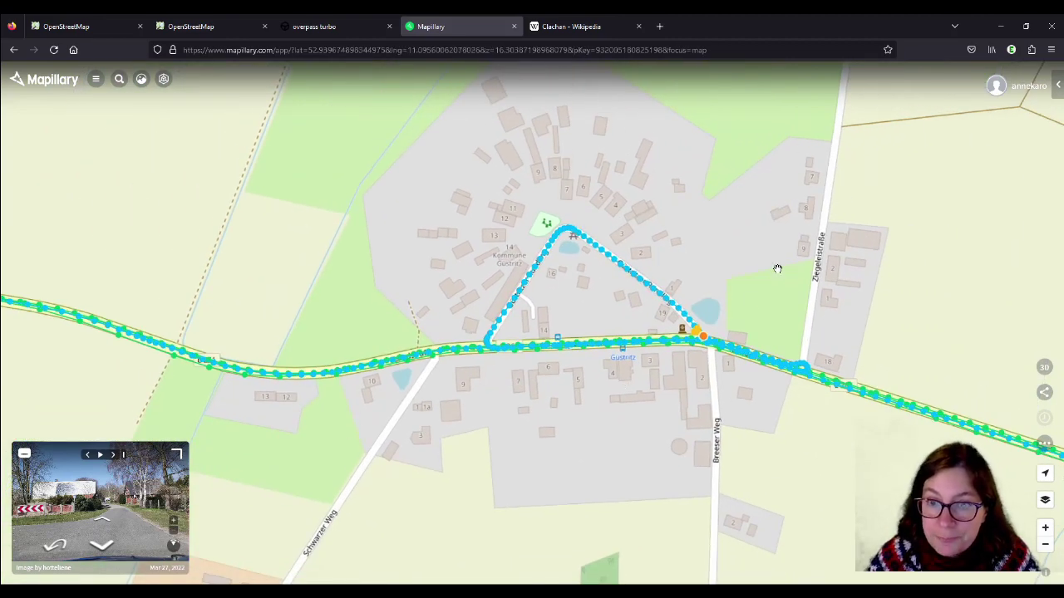
pyautogui.scroll(2, 713, 349)
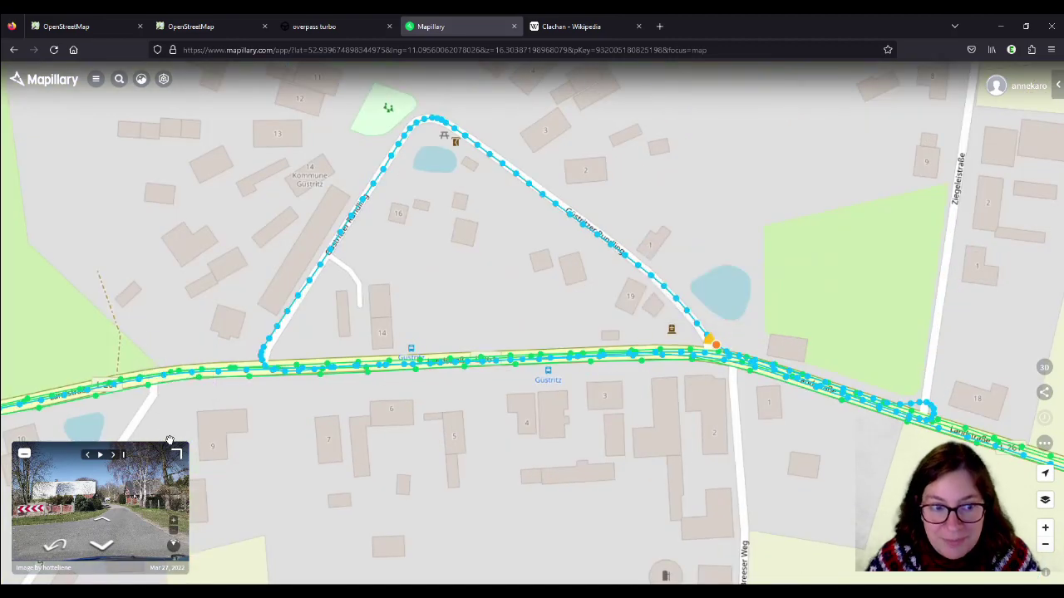
pyautogui.click(705, 337)
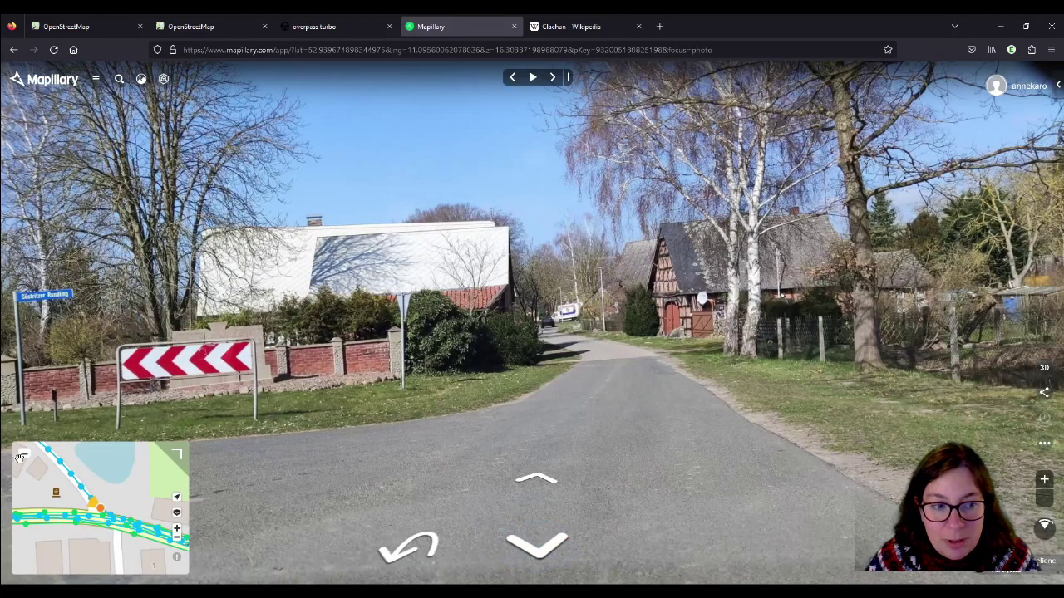
# - Hide the minimap and step eight photos along the lane to the red-door barn
pyautogui.click(24, 458)
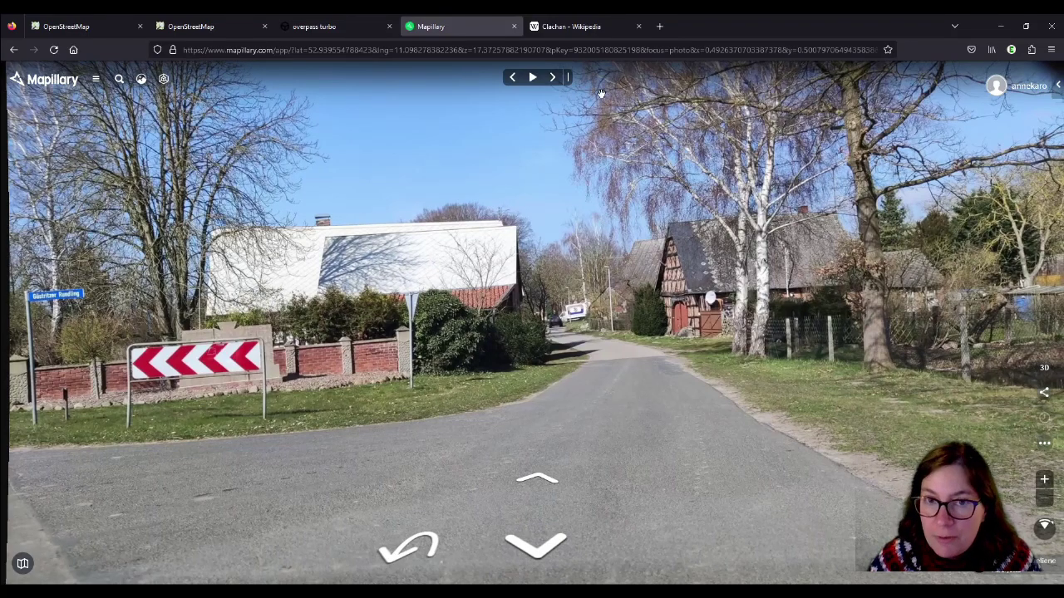
pyautogui.click(551, 84)
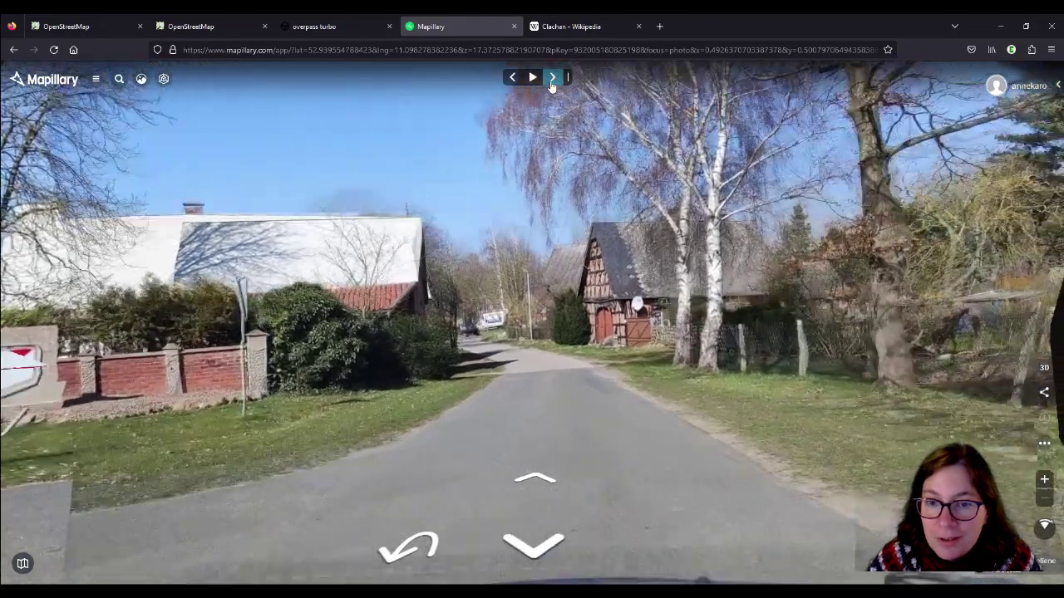
pyautogui.click(551, 83)
pyautogui.click(551, 80)
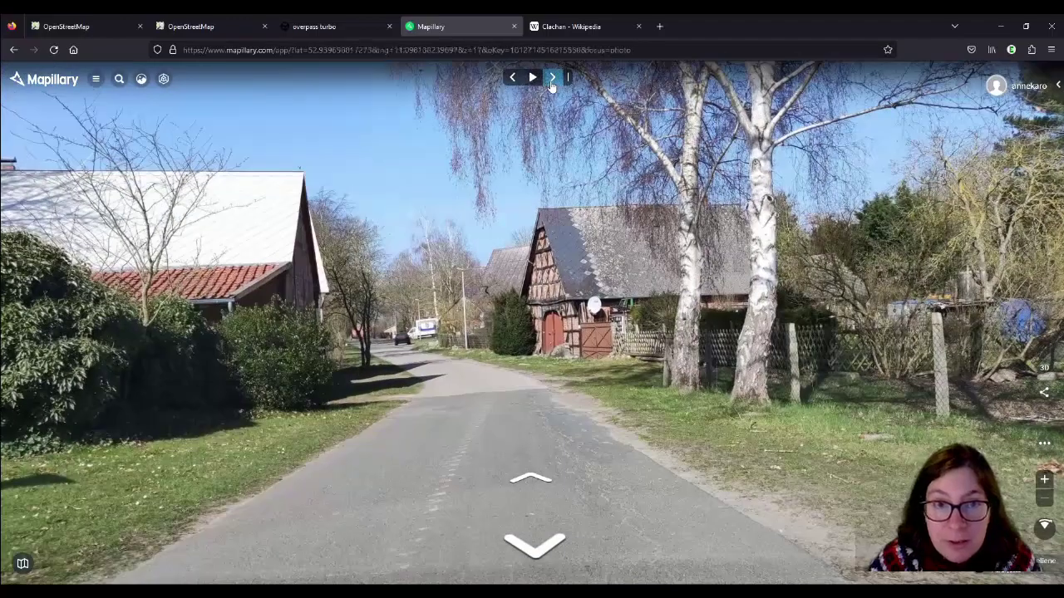
pyautogui.click(551, 80)
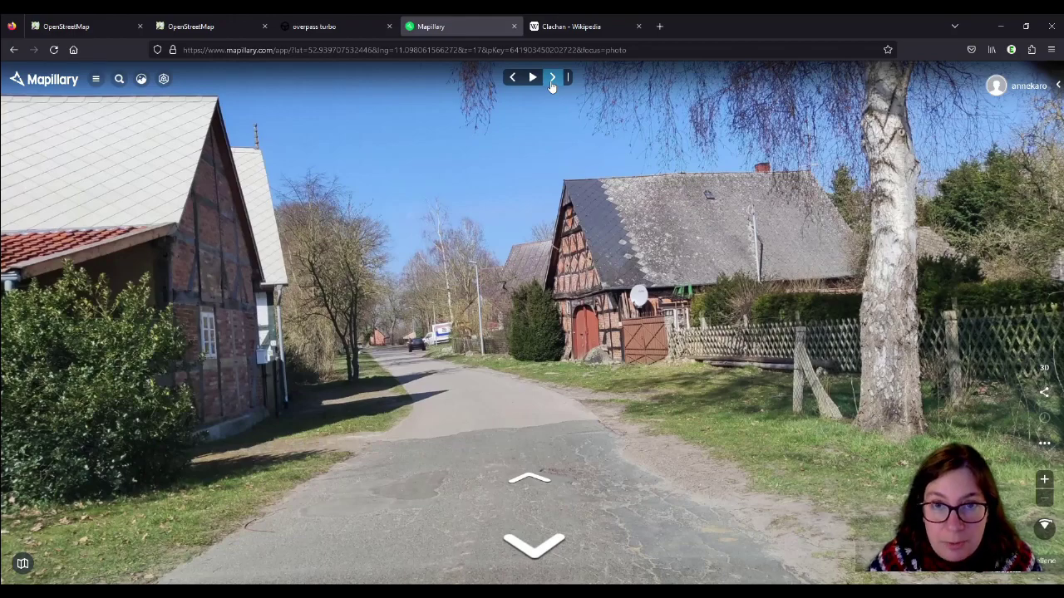
pyautogui.click(552, 81)
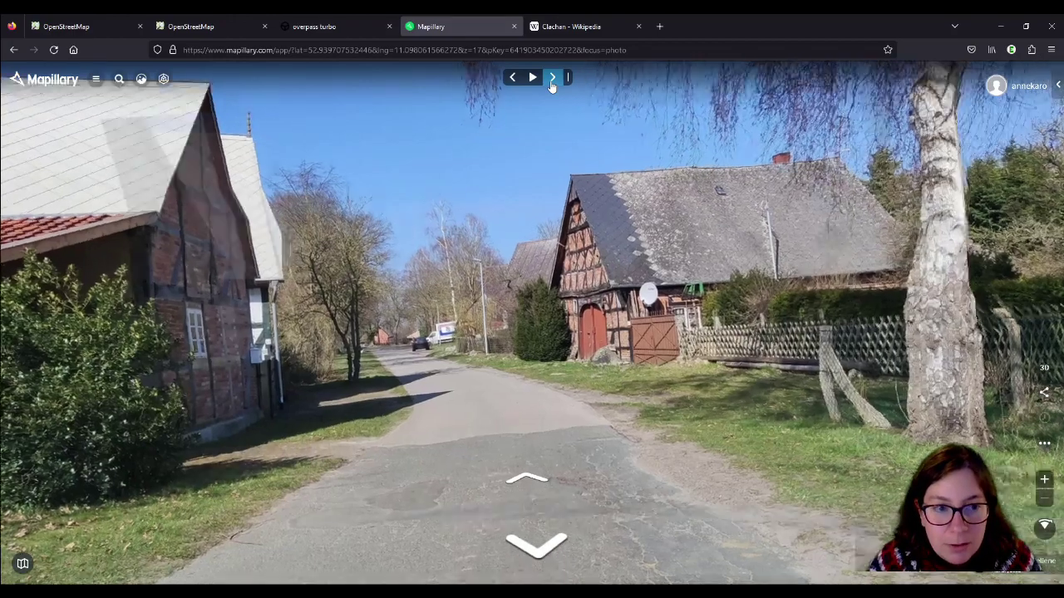
pyautogui.click(552, 81)
pyautogui.click(552, 82)
pyautogui.click(552, 81)
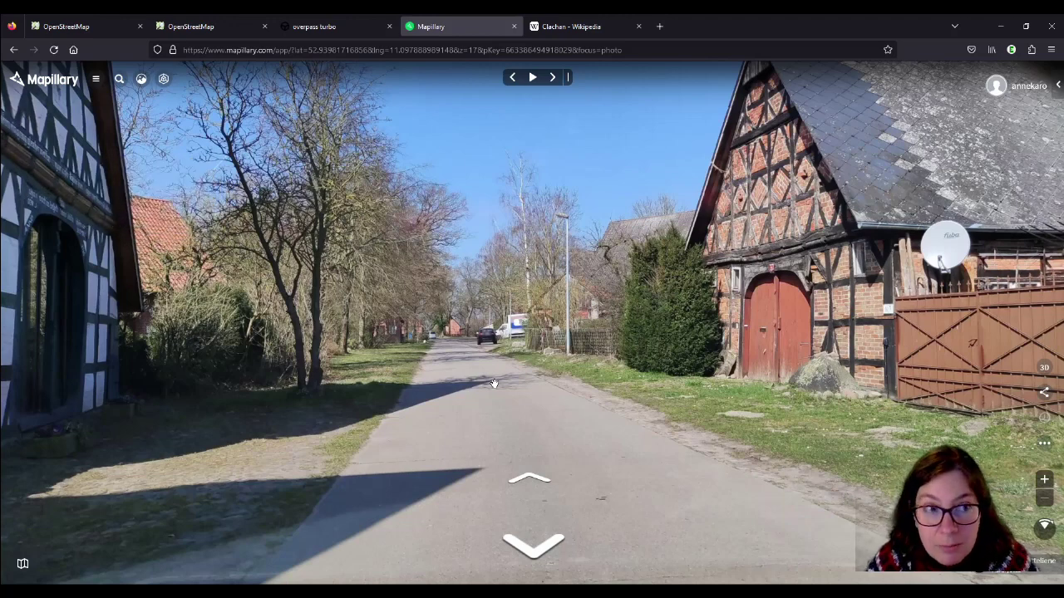
# - Advance eight more photos down Güstritzer Rundling
pyautogui.click(530, 480)
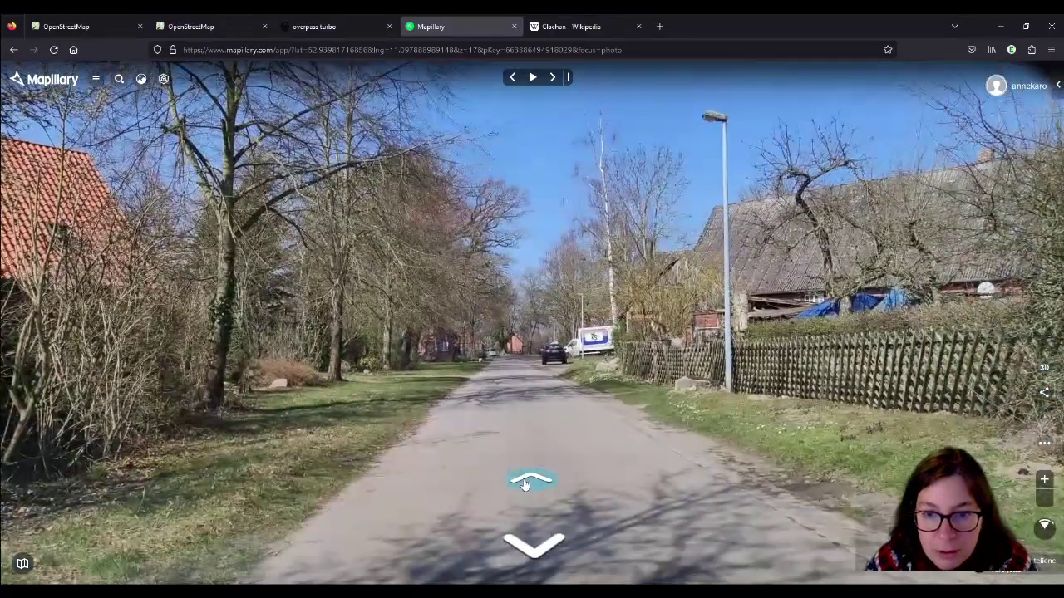
pyautogui.click(529, 481)
pyautogui.click(530, 480)
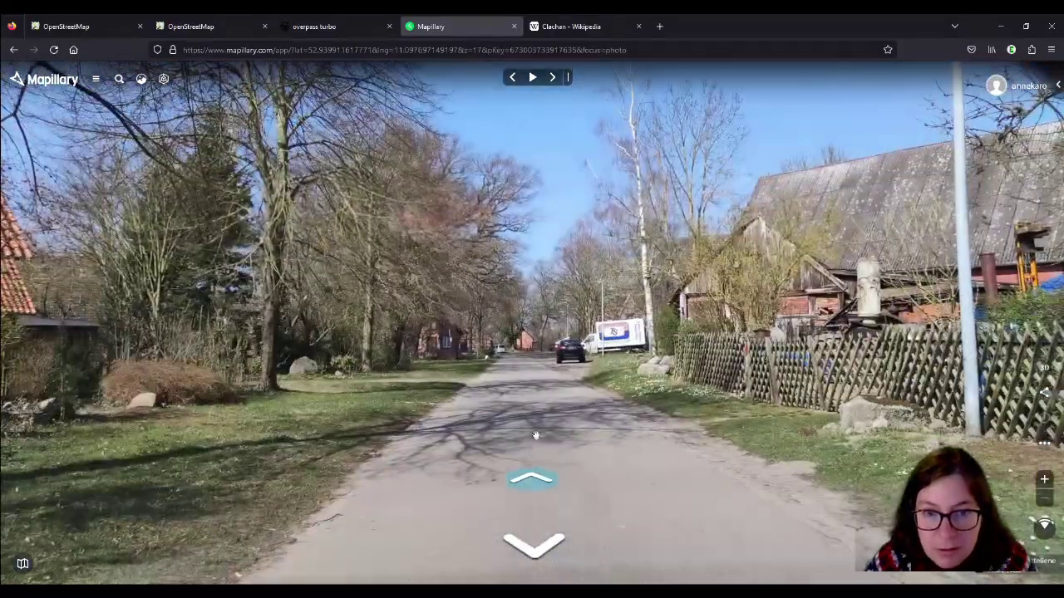
pyautogui.click(552, 77)
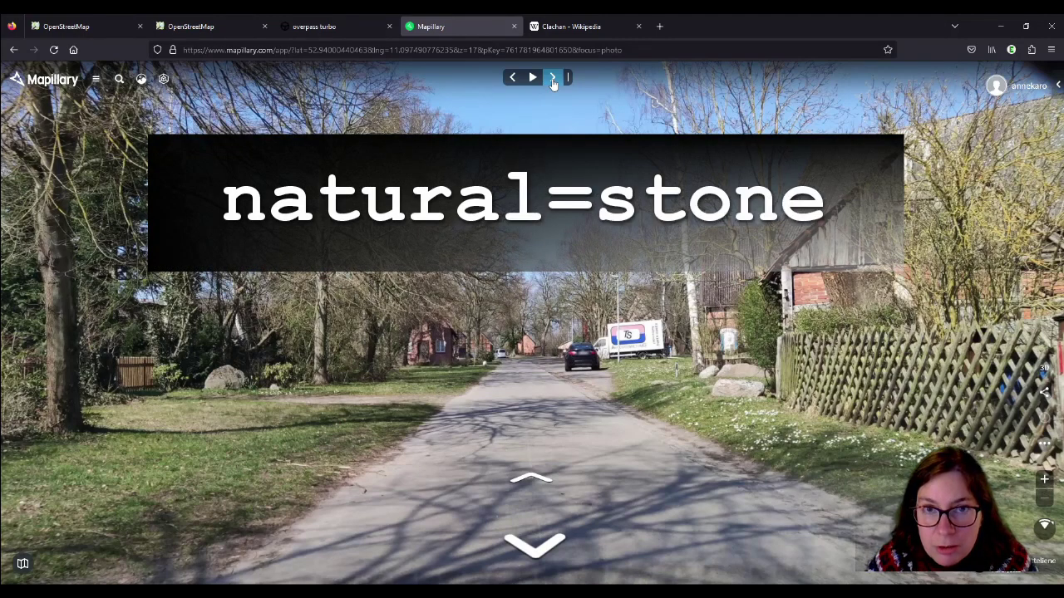
pyautogui.click(552, 78)
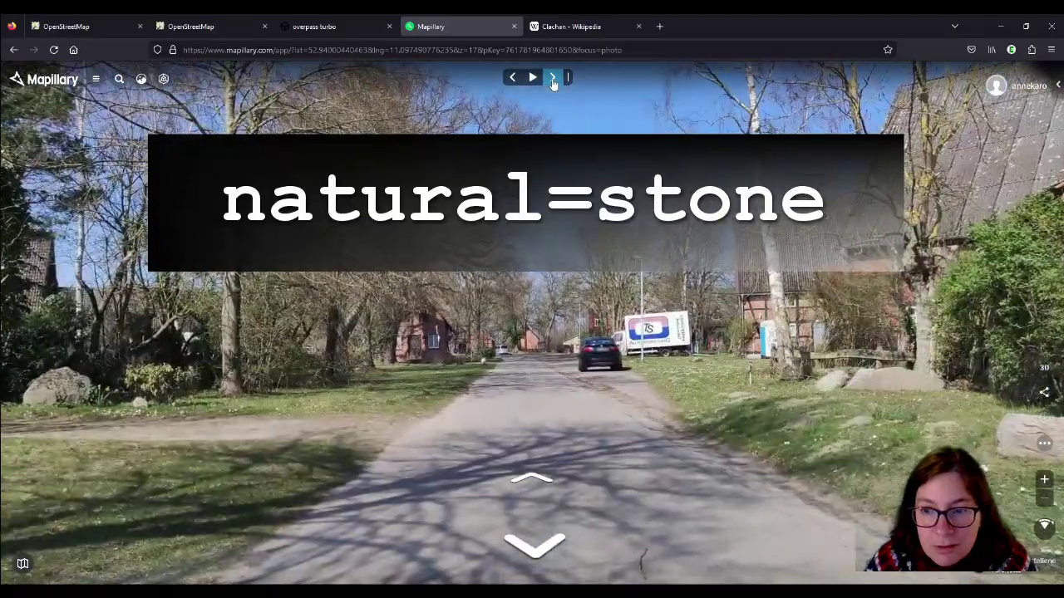
pyautogui.click(553, 79)
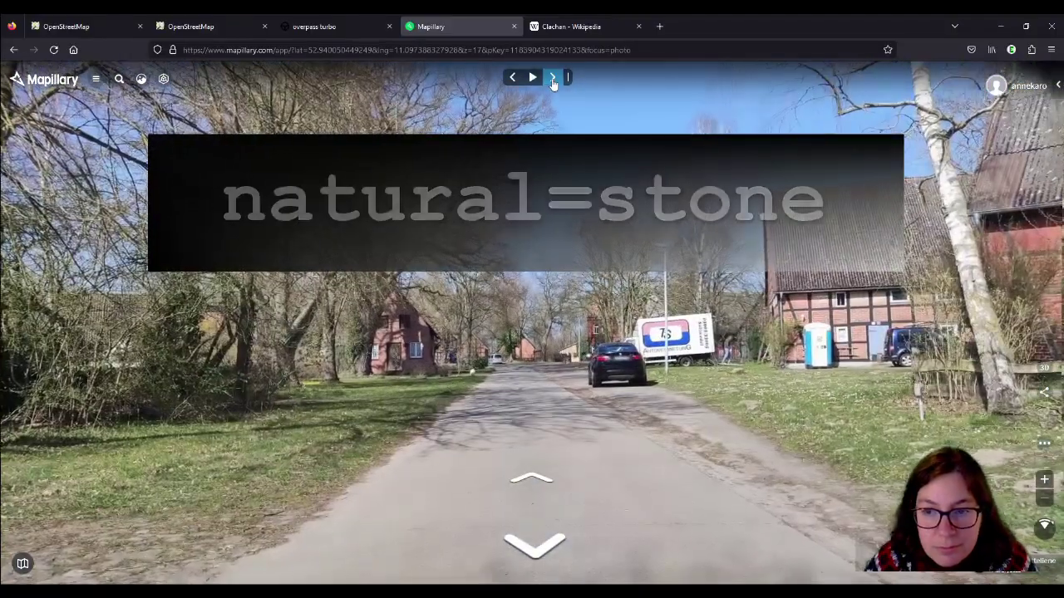
pyautogui.click(553, 79)
pyautogui.click(553, 79)
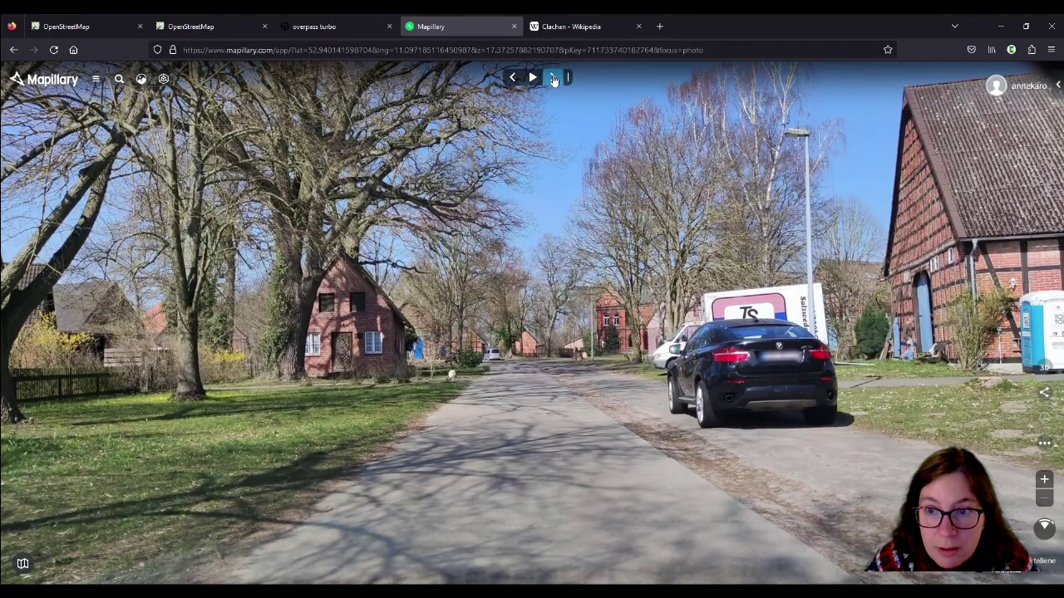
# - Continue eight photos onto the village green with the stone and red-brick house
pyautogui.click(553, 79)
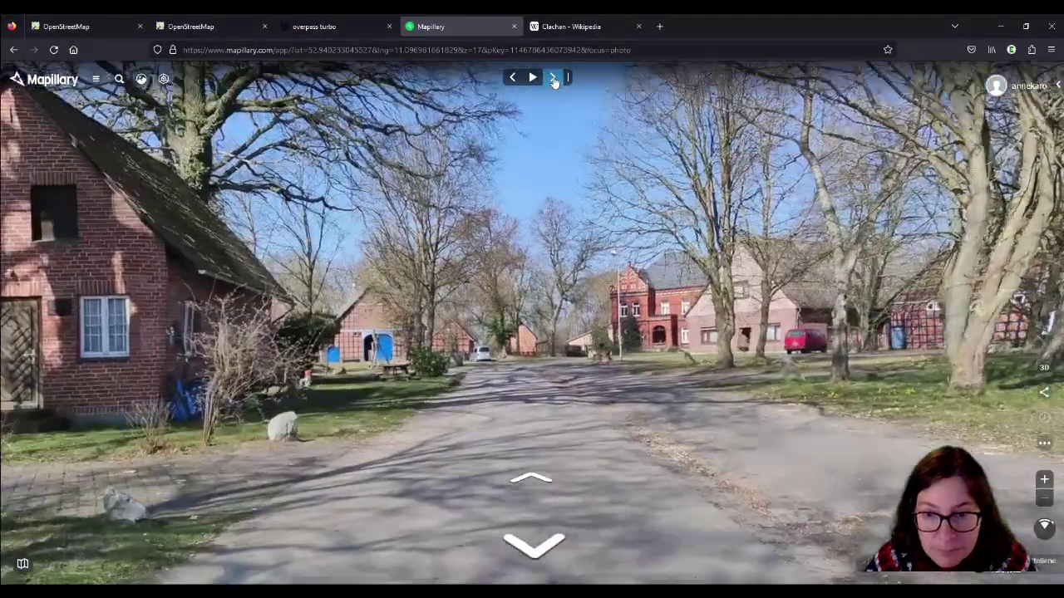
pyautogui.click(552, 79)
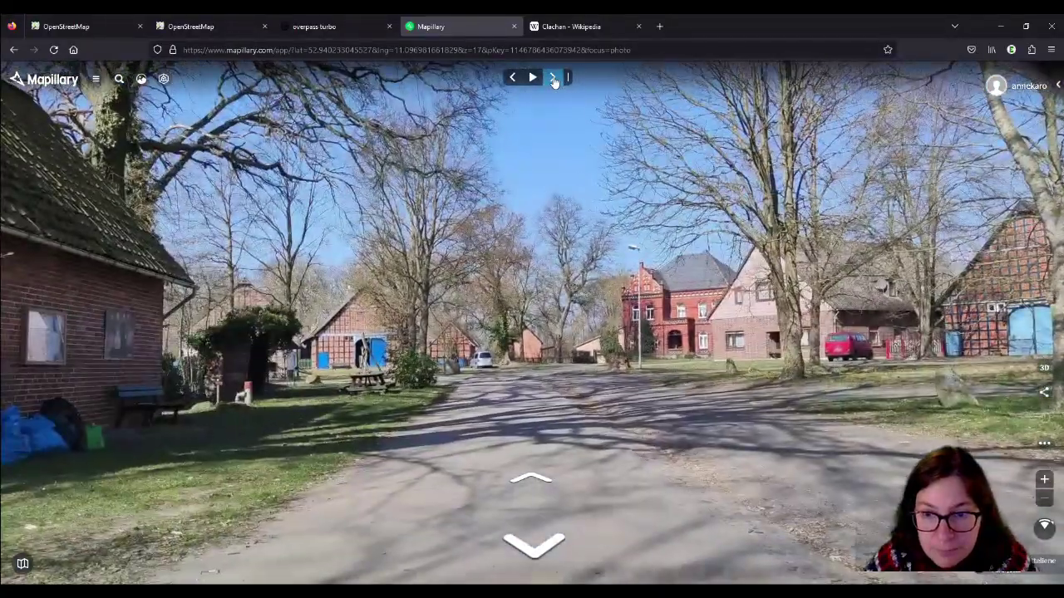
pyautogui.click(553, 79)
pyautogui.click(553, 79)
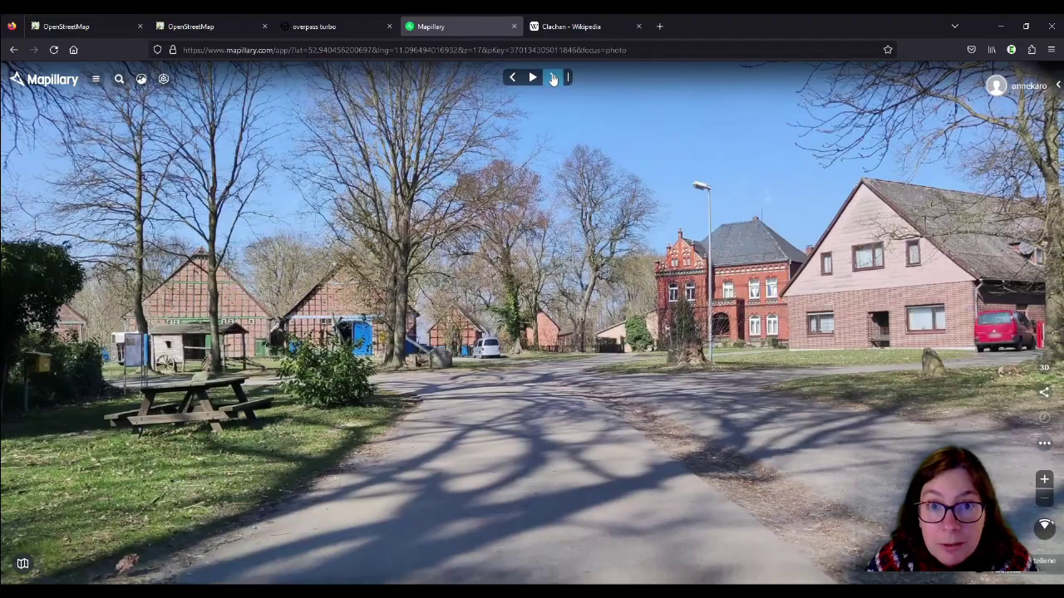
pyautogui.click(553, 79)
pyautogui.click(552, 79)
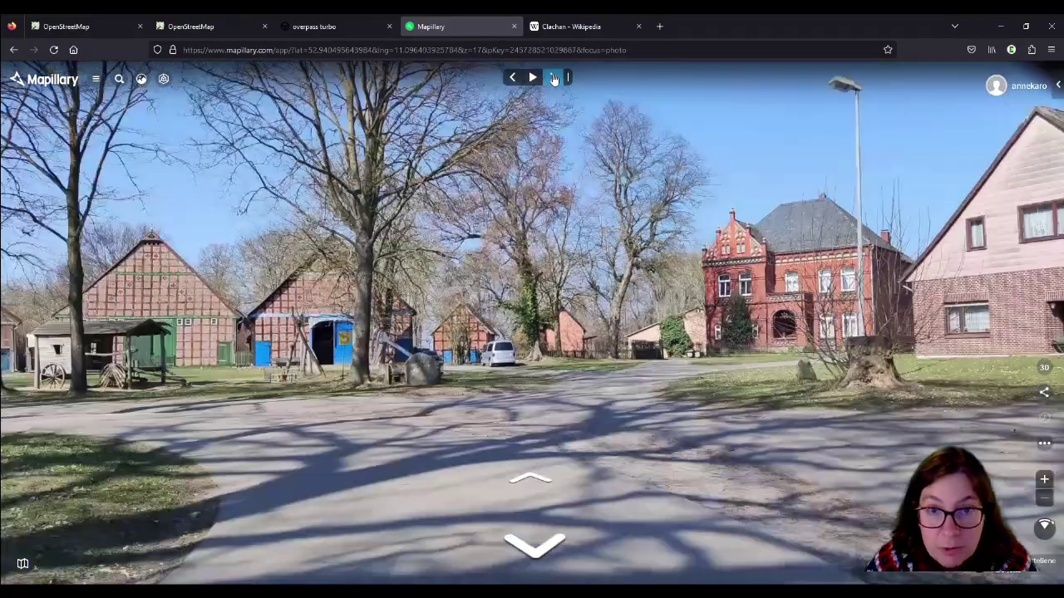
pyautogui.click(553, 79)
pyautogui.click(552, 78)
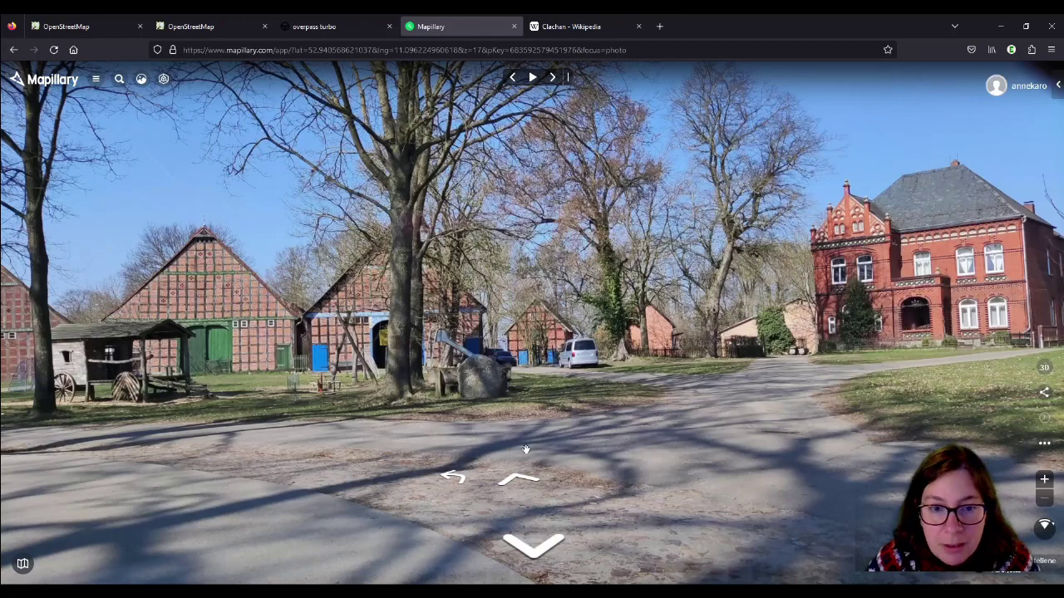
# - Zoom in on the large stone by the tree and view it and the barns from neighbouring photos
pyautogui.scroll(3, 451, 389)
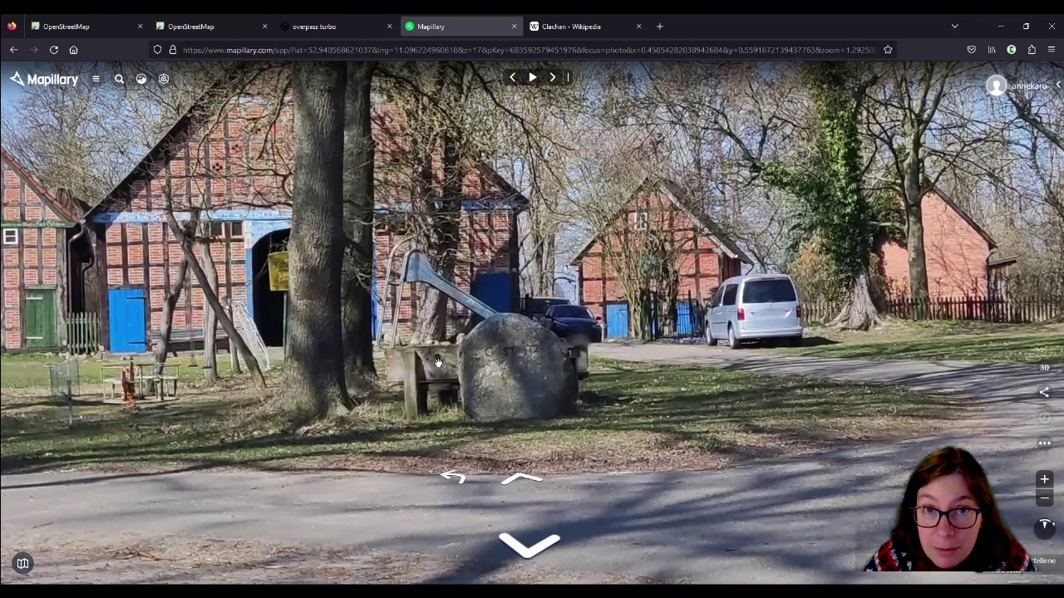
pyautogui.click(569, 401)
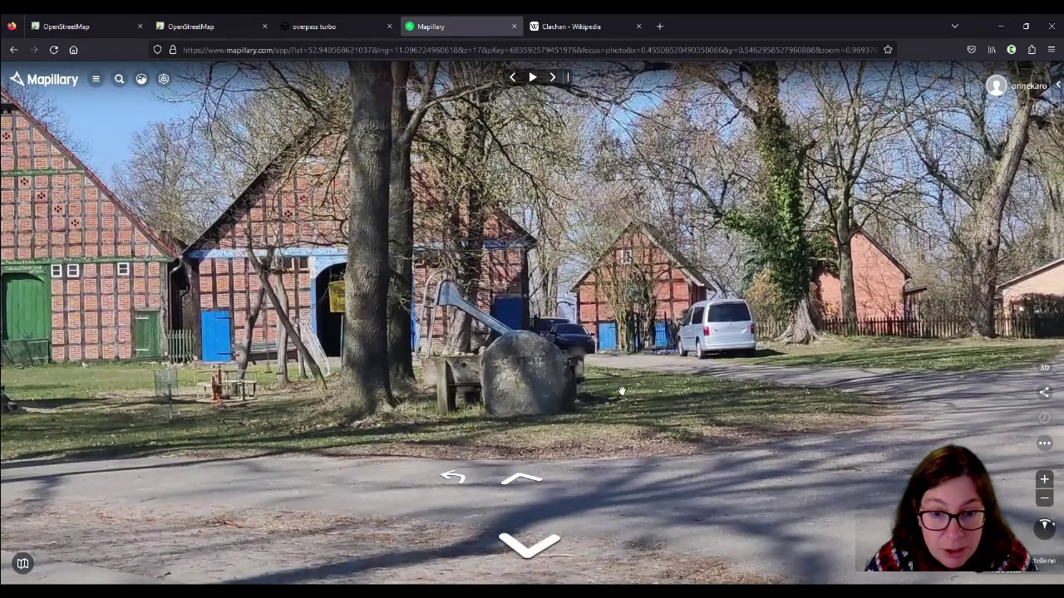
pyautogui.click(624, 418)
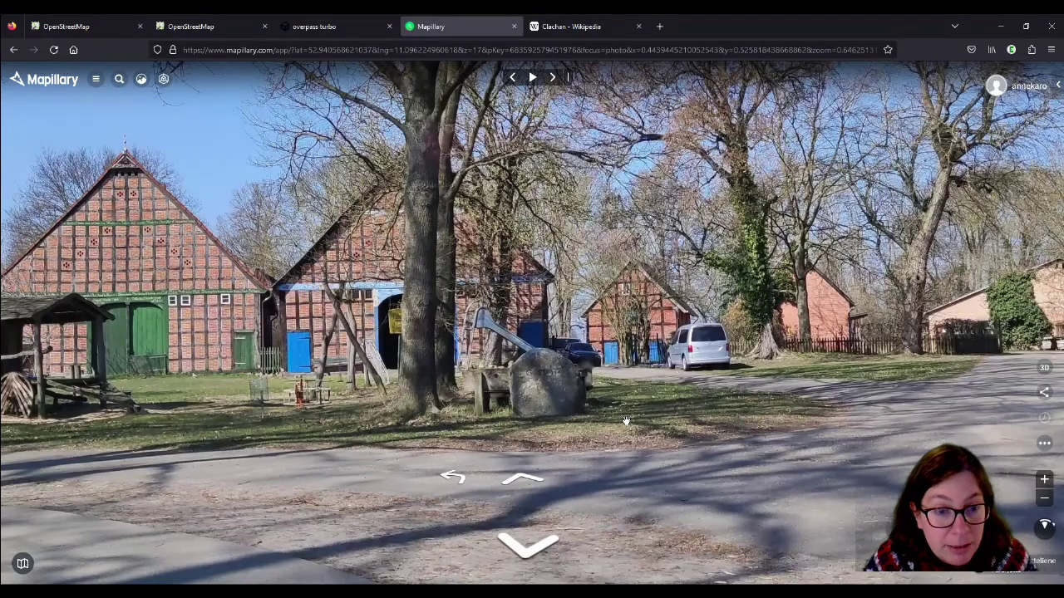
pyautogui.scroll(4, 71, 227)
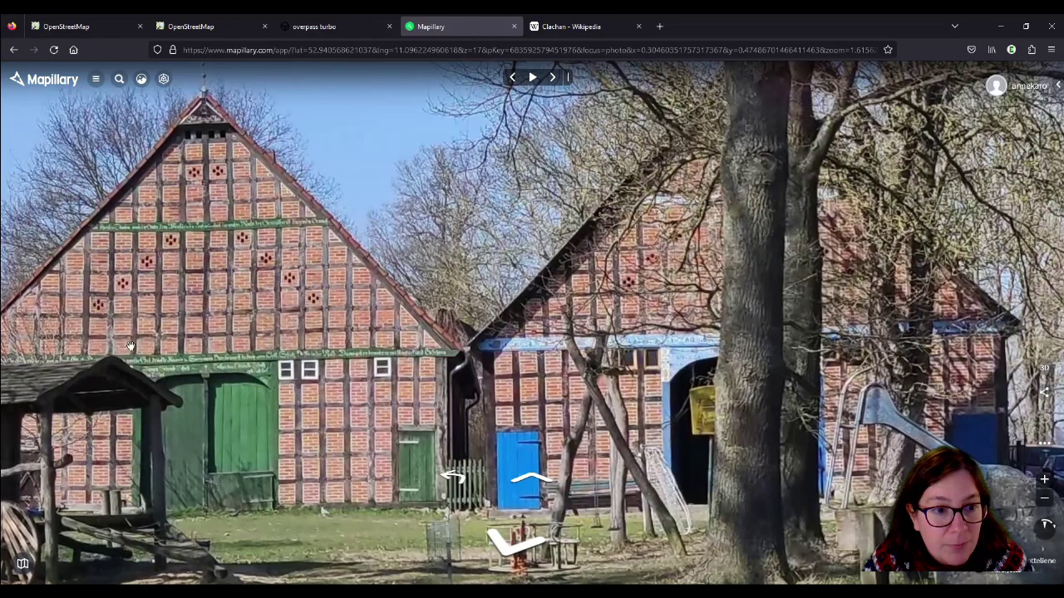
pyautogui.scroll(-4, 605, 283)
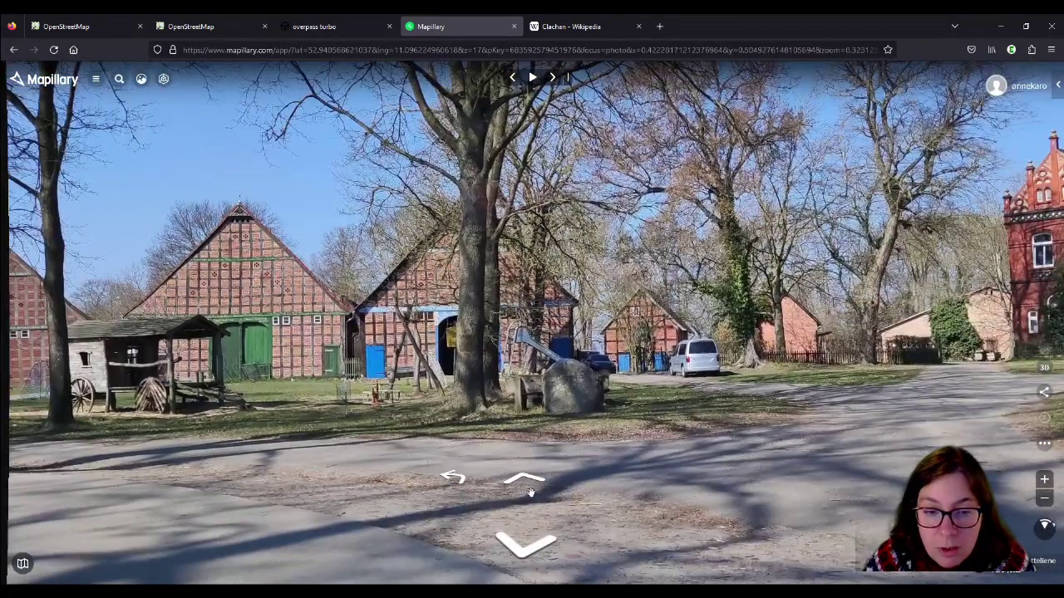
# - Step forward through the sequence to the photo of the barns with the parked camper van
pyautogui.click(554, 79)
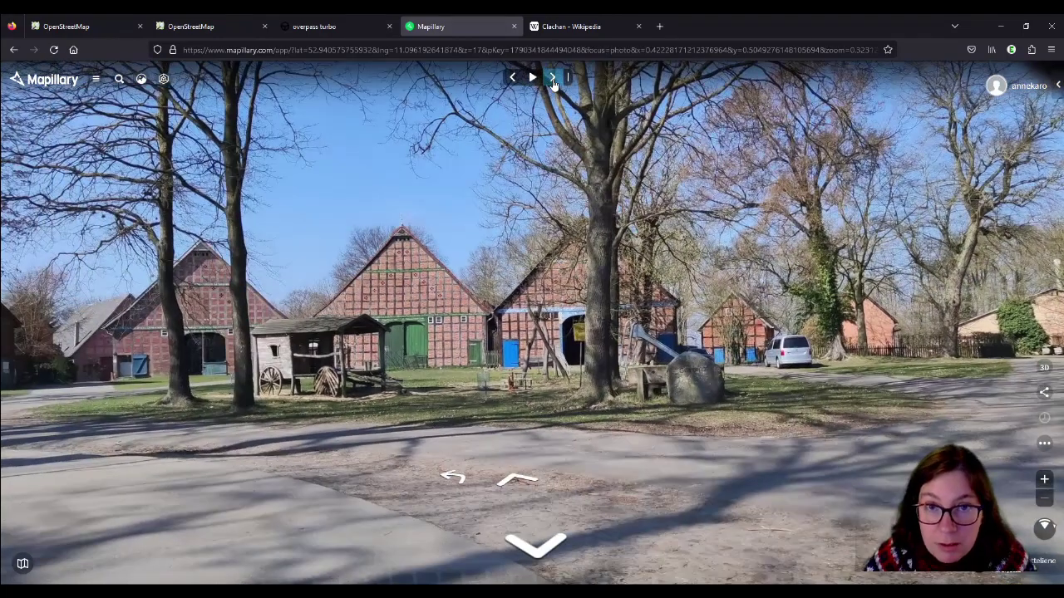
pyautogui.click(553, 79)
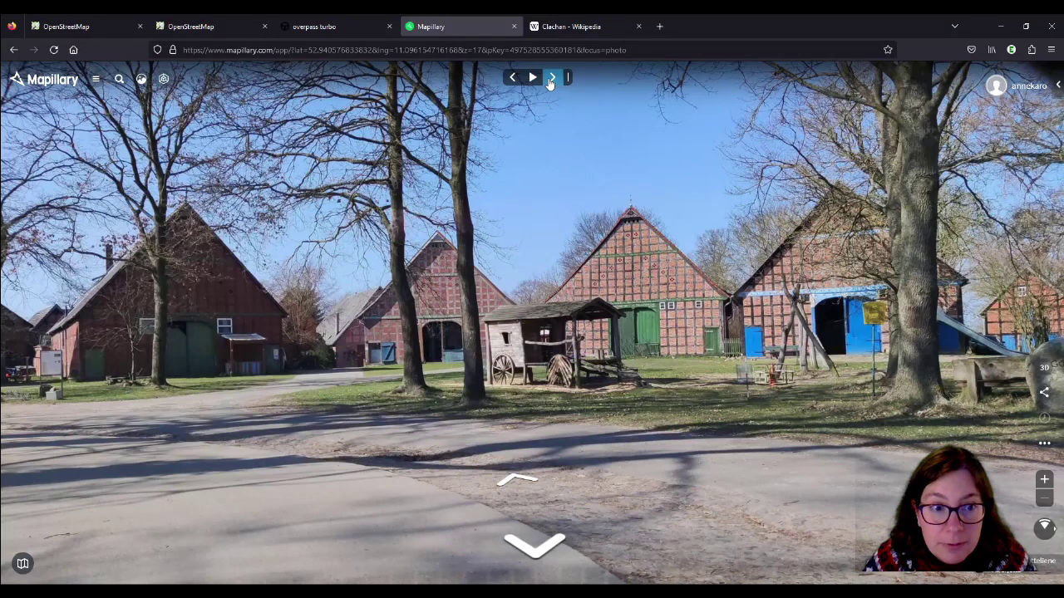
pyautogui.click(552, 79)
pyautogui.click(552, 79)
pyautogui.click(552, 79)
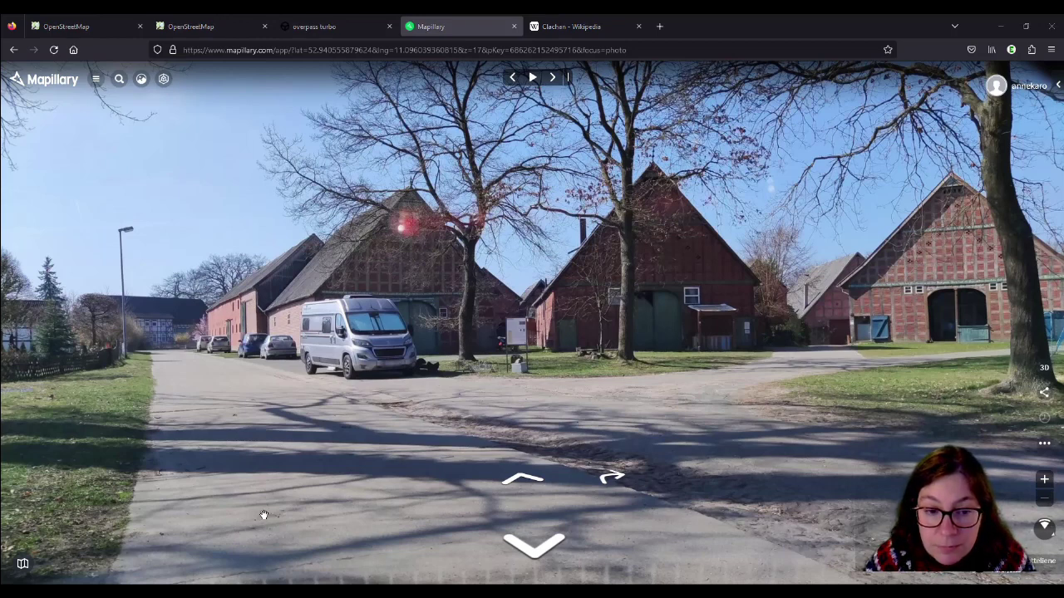
# - Walk the Mapillary photos down the village street past the van to the barn
pyautogui.click(553, 77)
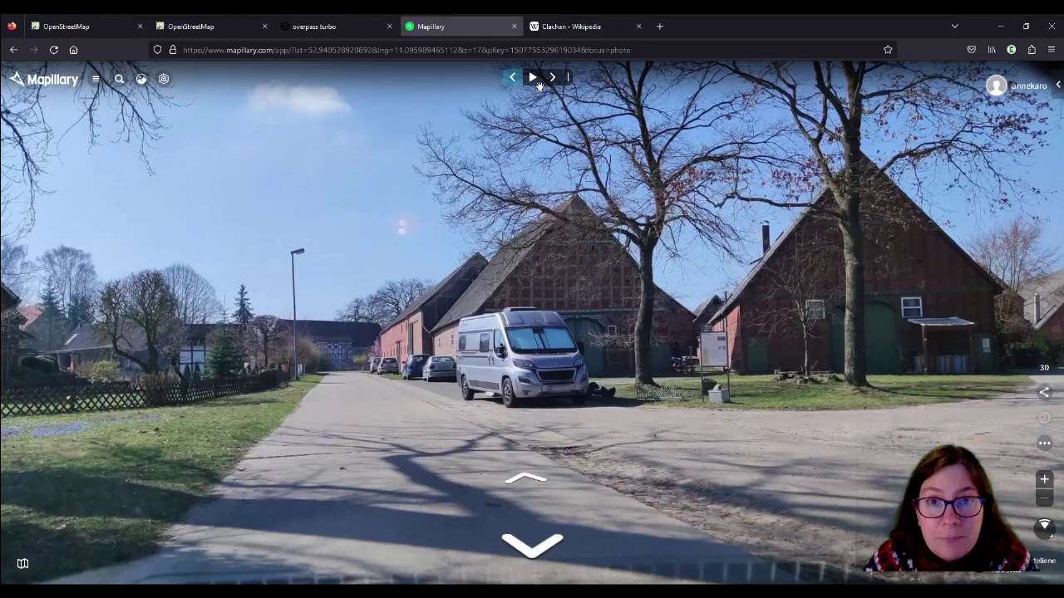
pyautogui.click(551, 78)
pyautogui.click(550, 80)
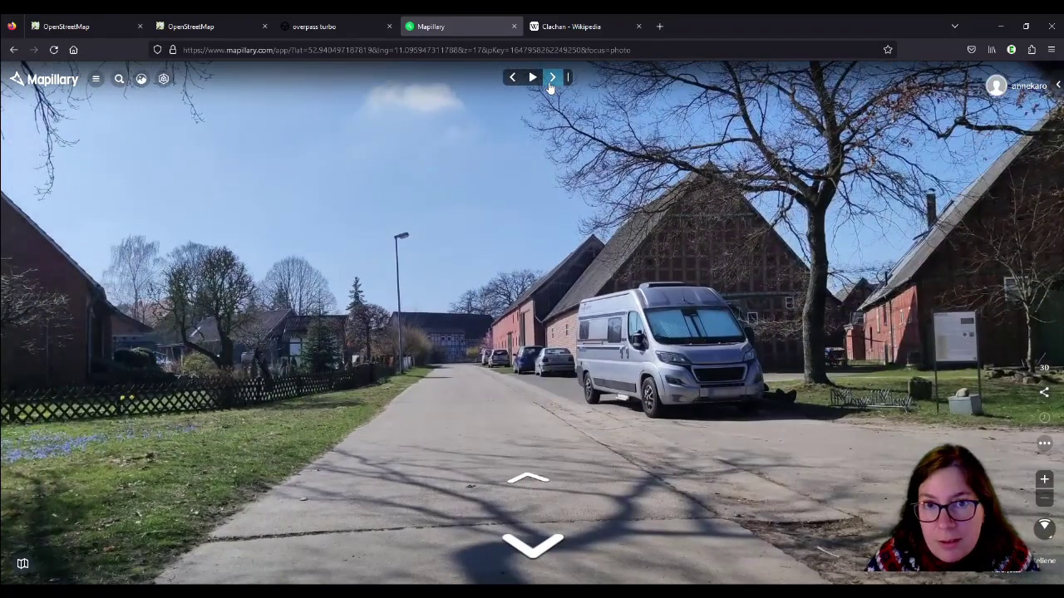
pyautogui.click(552, 78)
pyautogui.click(551, 78)
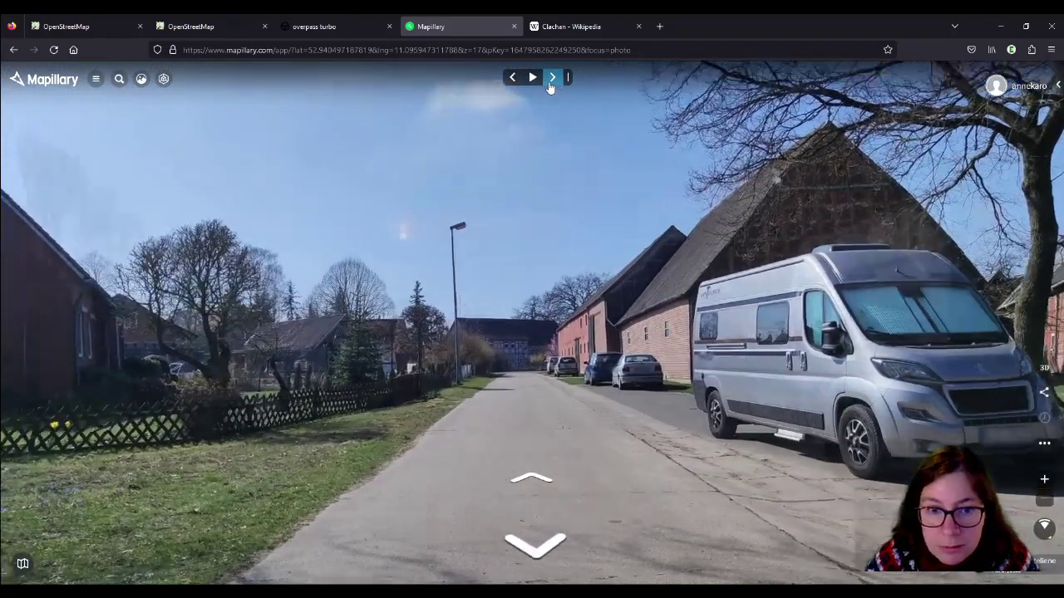
pyautogui.click(552, 78)
pyautogui.click(551, 78)
pyautogui.click(552, 78)
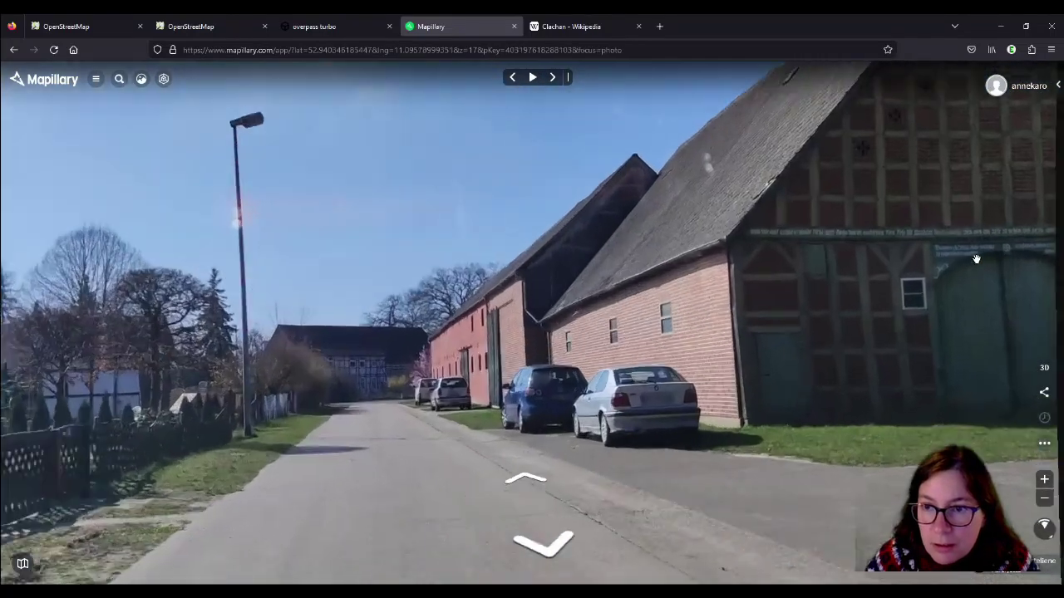
pyautogui.scroll(3, 891, 268)
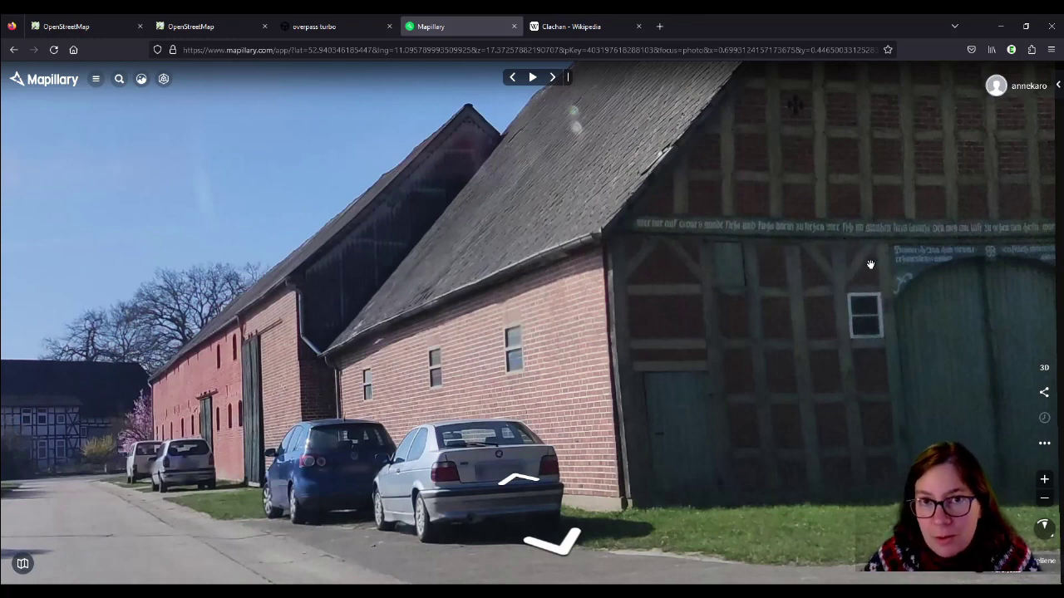
pyautogui.scroll(-5, 870, 264)
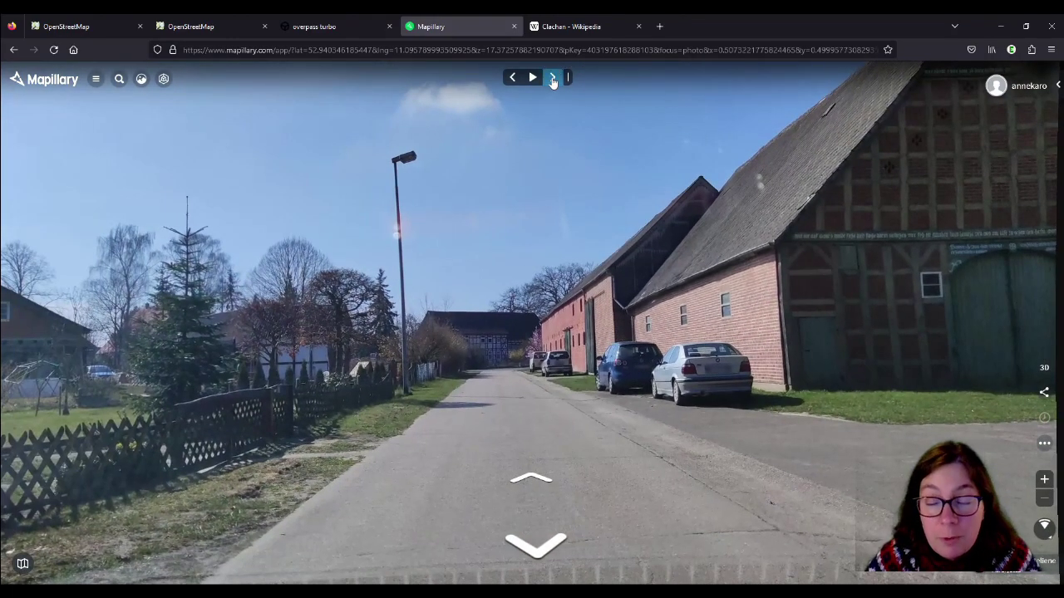
# - Continue to the junction facing the half-timbered house, then return to the overpass turbo map
pyautogui.click(553, 77)
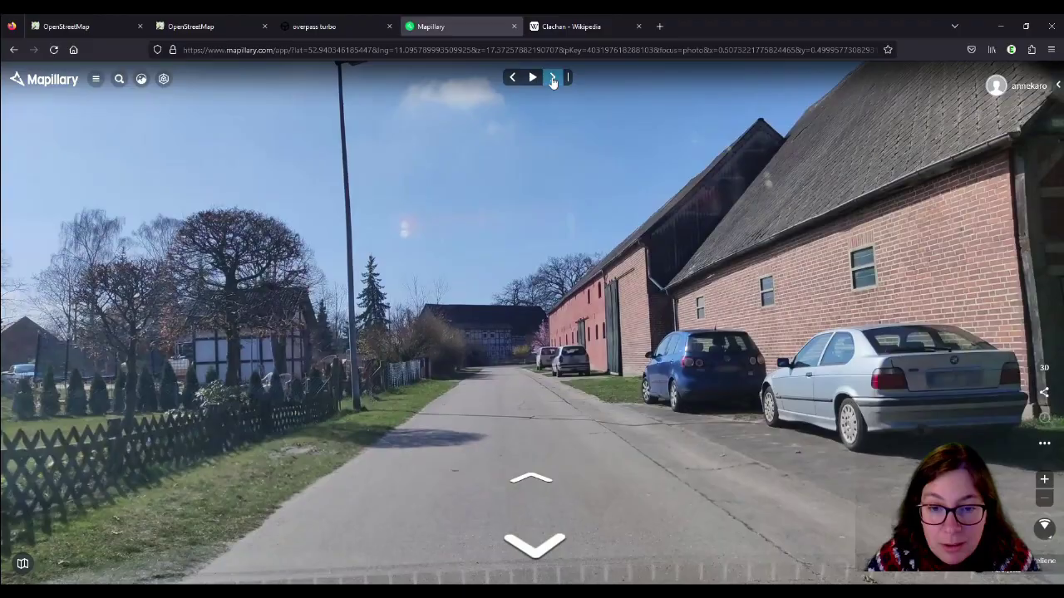
pyautogui.click(553, 77)
pyautogui.click(553, 77)
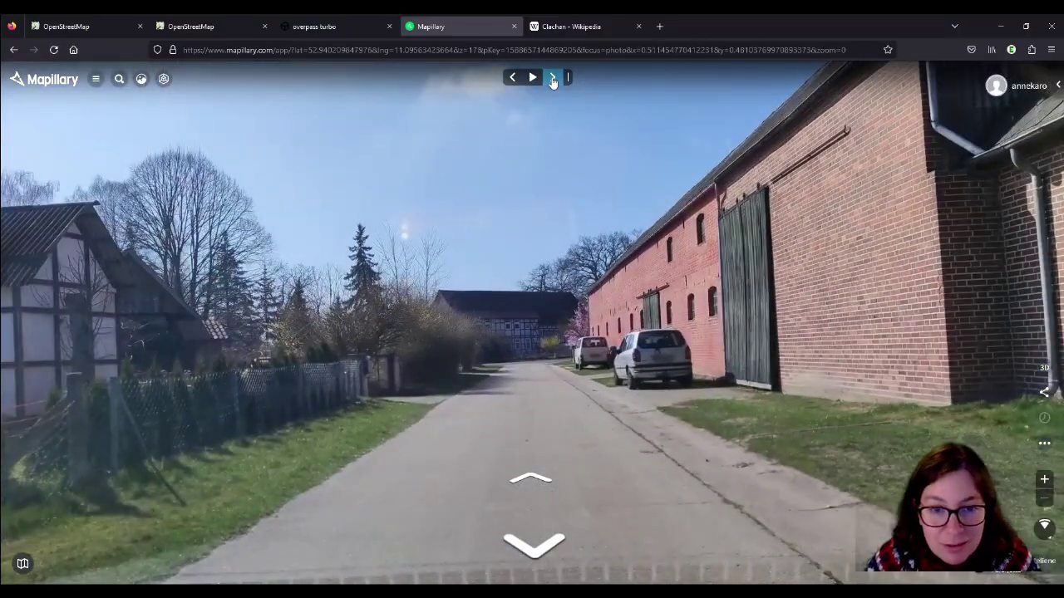
pyautogui.click(553, 77)
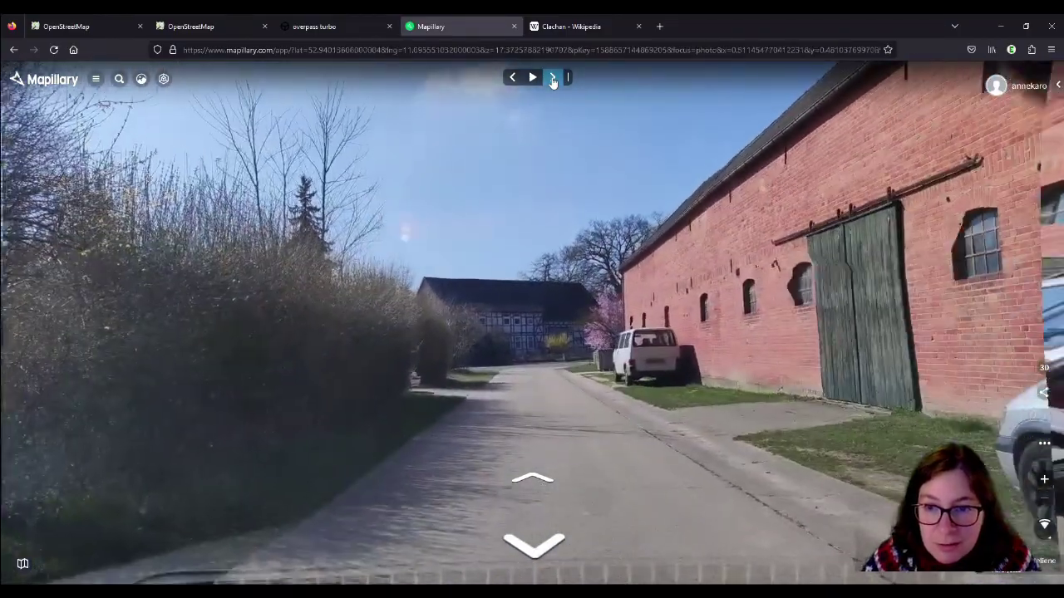
pyautogui.click(553, 77)
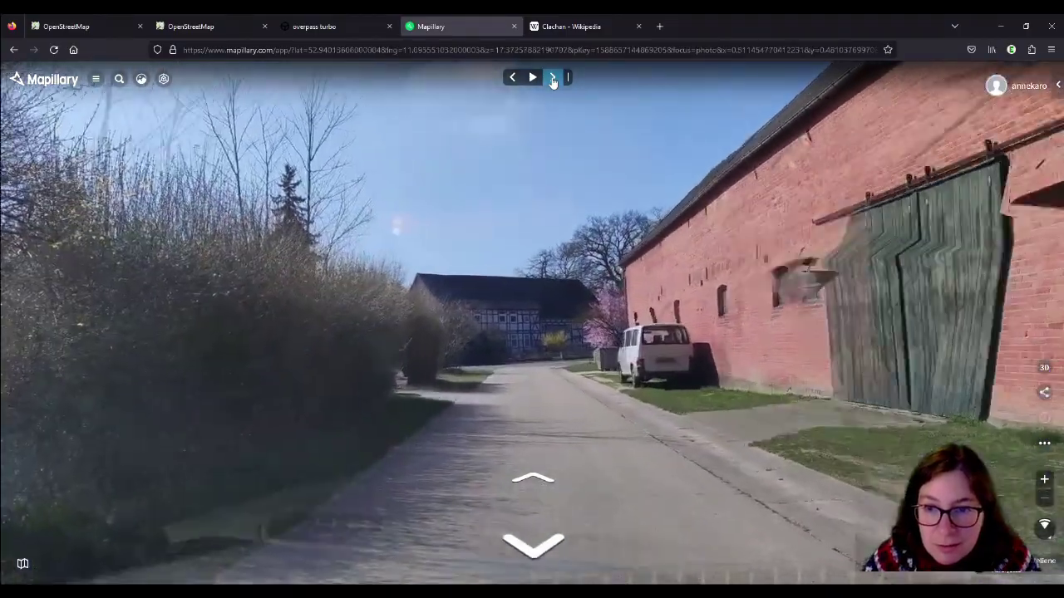
pyautogui.click(553, 78)
pyautogui.click(553, 77)
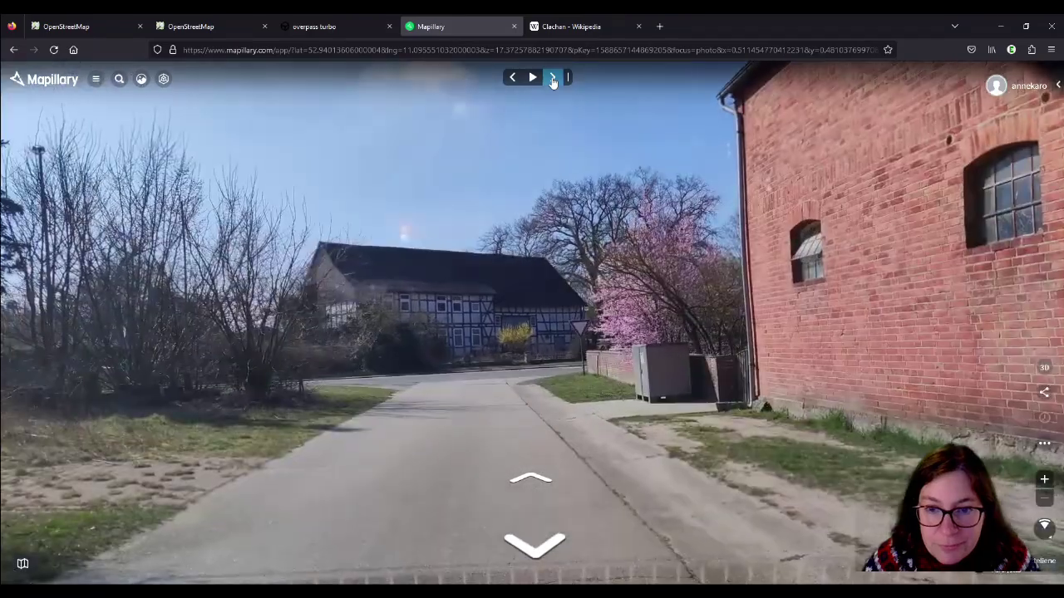
pyautogui.click(553, 77)
pyautogui.click(553, 78)
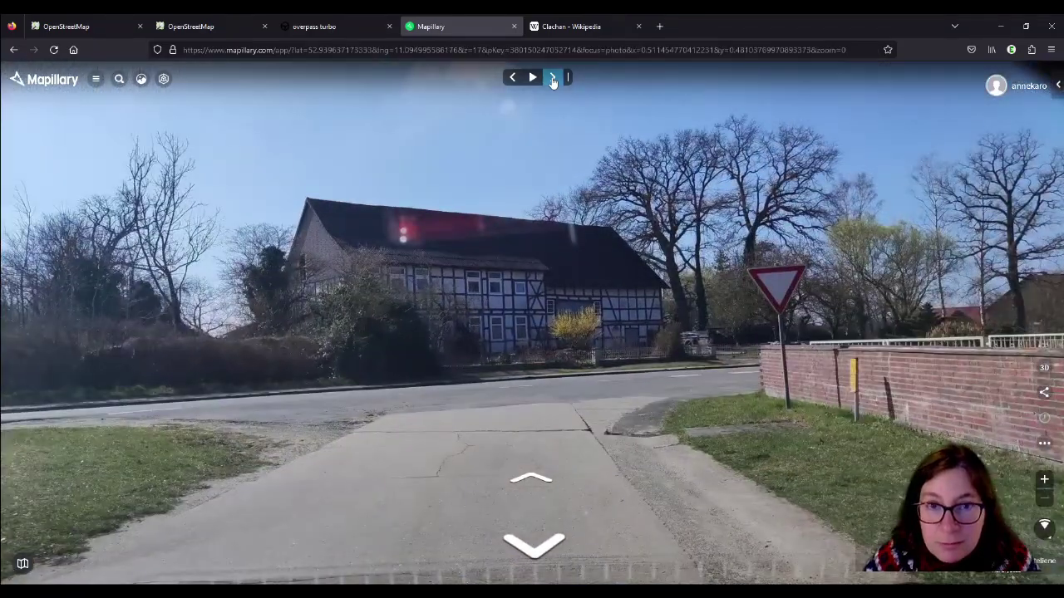
pyautogui.click(552, 77)
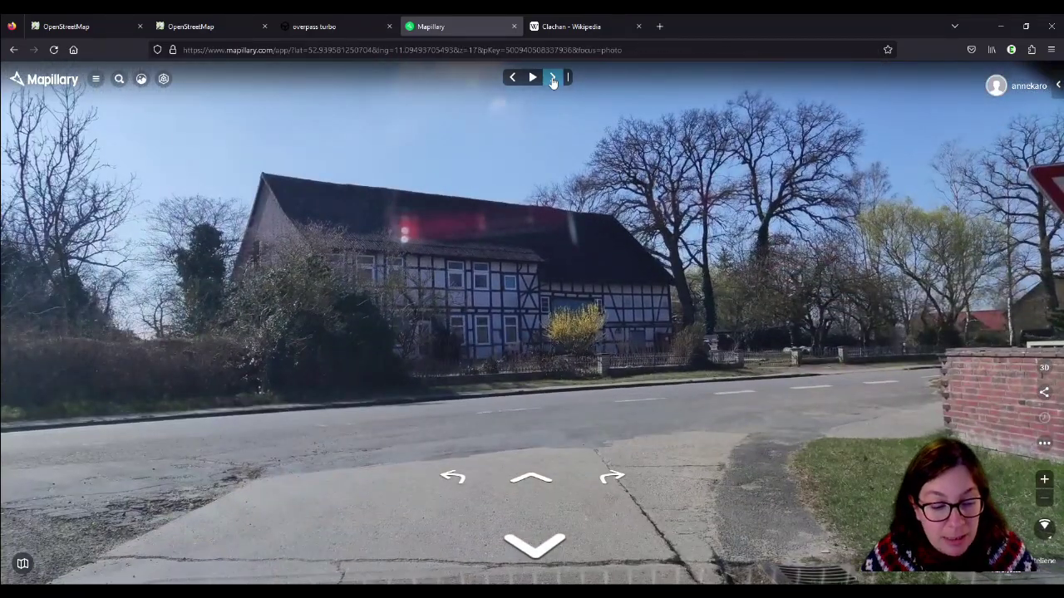
pyautogui.click(330, 27)
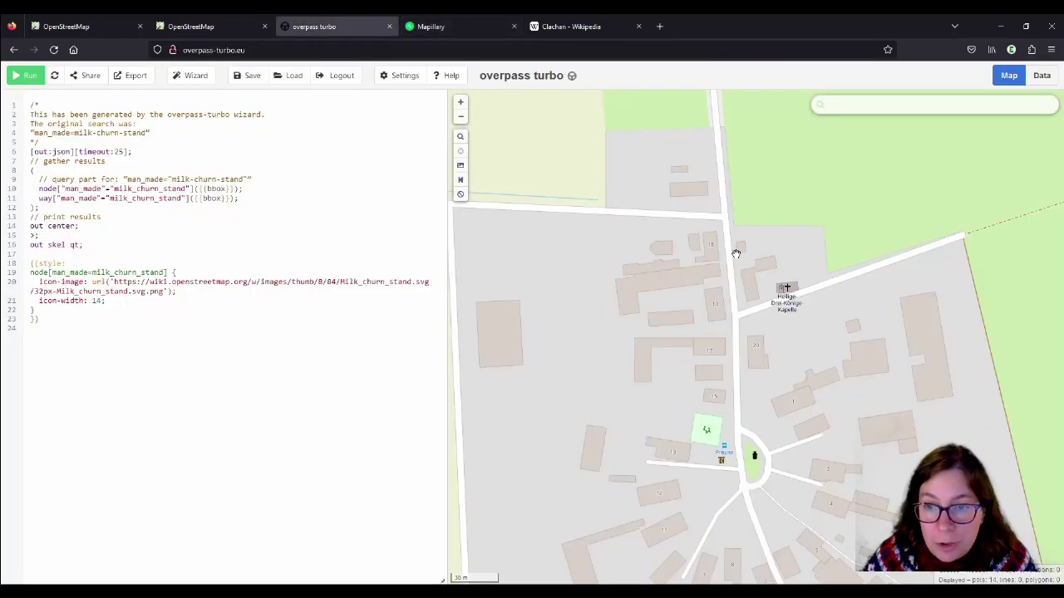
# - Zoom in on the Prezier milk churn stand
pyautogui.scroll(-5, 748, 349)
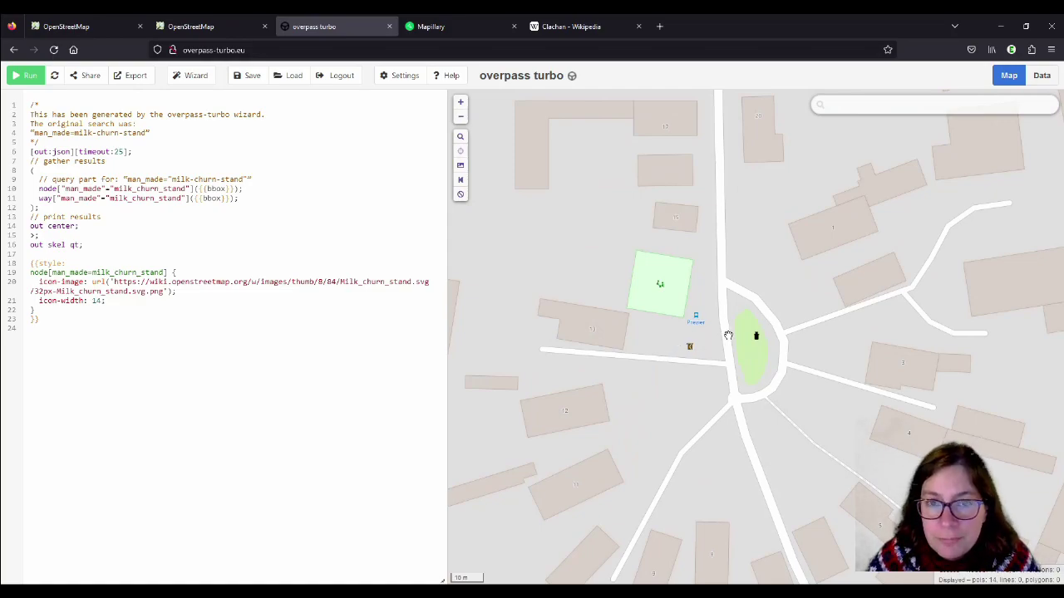
pyautogui.scroll(3, 726, 332)
pyautogui.scroll(5, 729, 357)
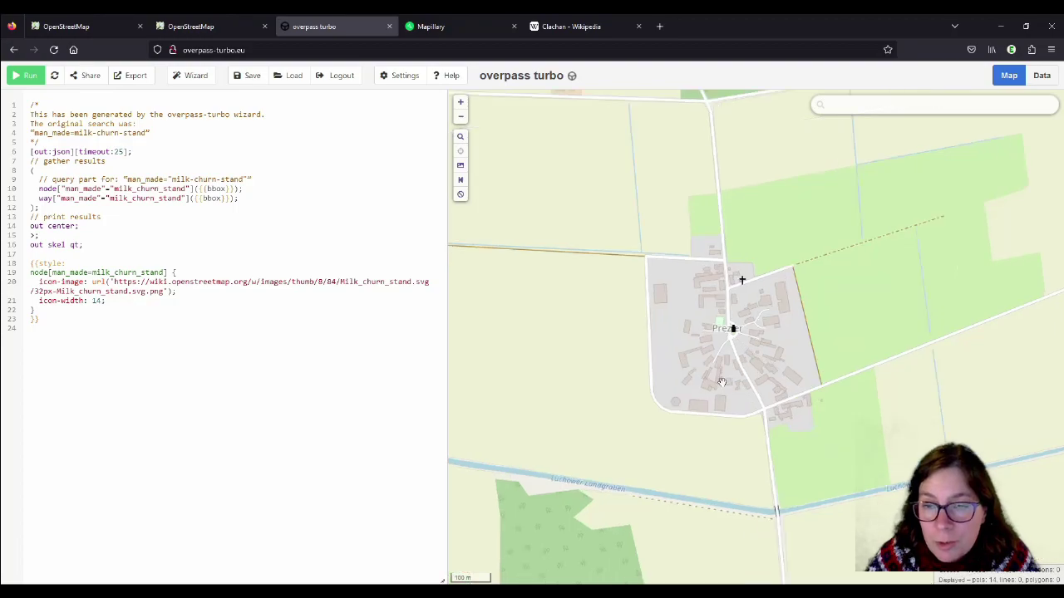
pyautogui.moveTo(693, 194); pyautogui.dragTo(653, 344)
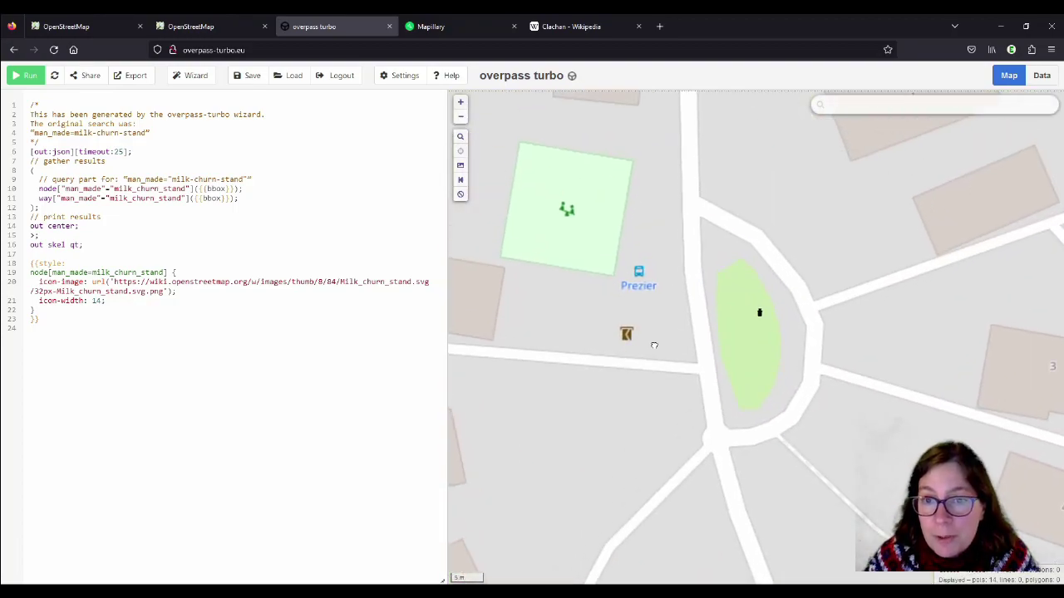
# - Inspect the Ranzau and Schreyahn churn stands, then zoom out to the countryside around Wustrow
pyautogui.scroll(-8, 798, 407)
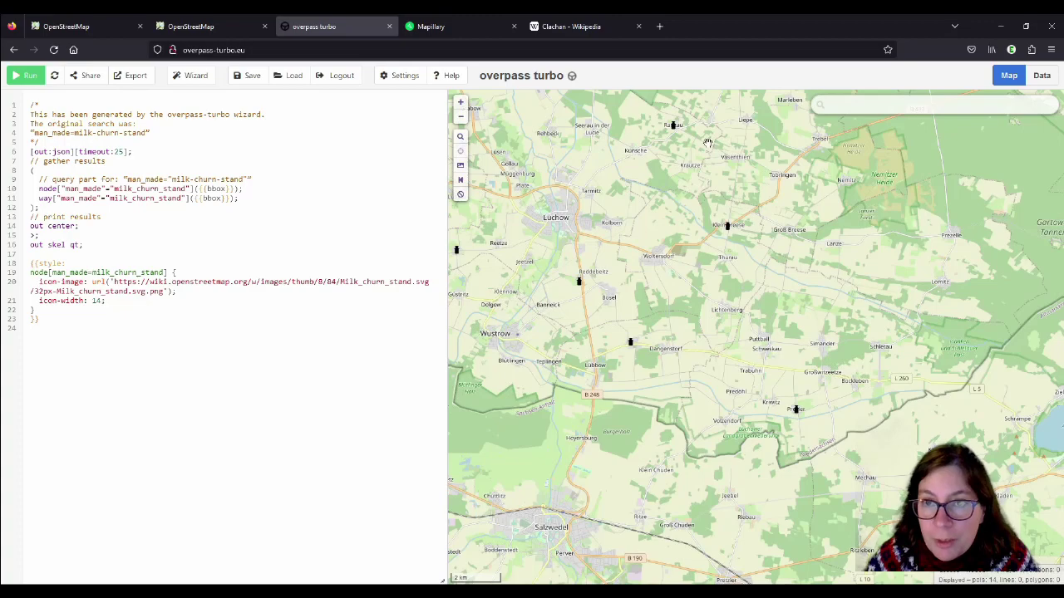
pyautogui.moveTo(708, 143); pyautogui.dragTo(709, 263)
pyautogui.scroll(5, 706, 264)
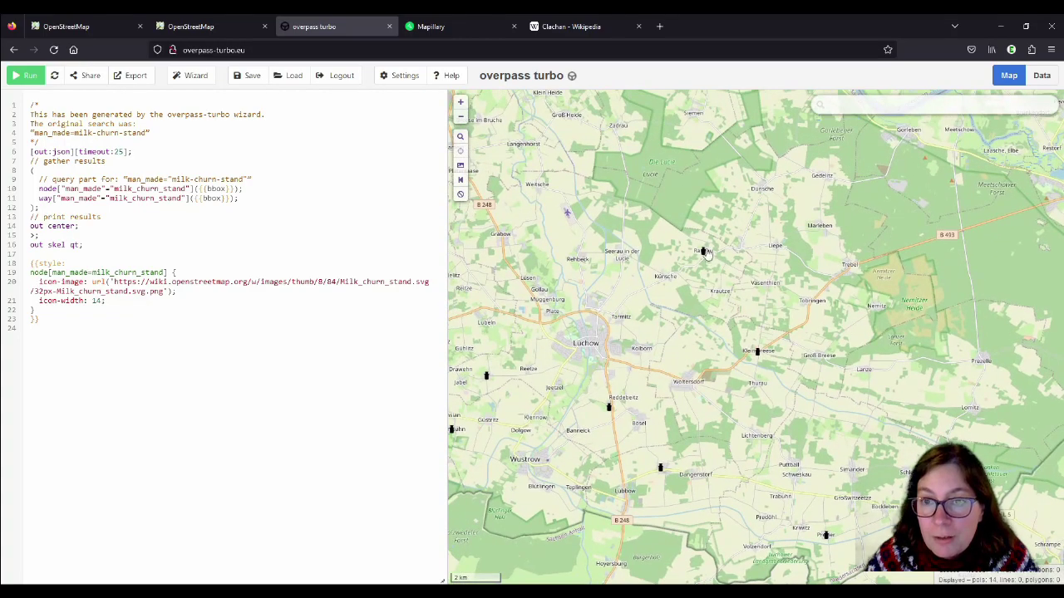
pyautogui.scroll(4, 657, 294)
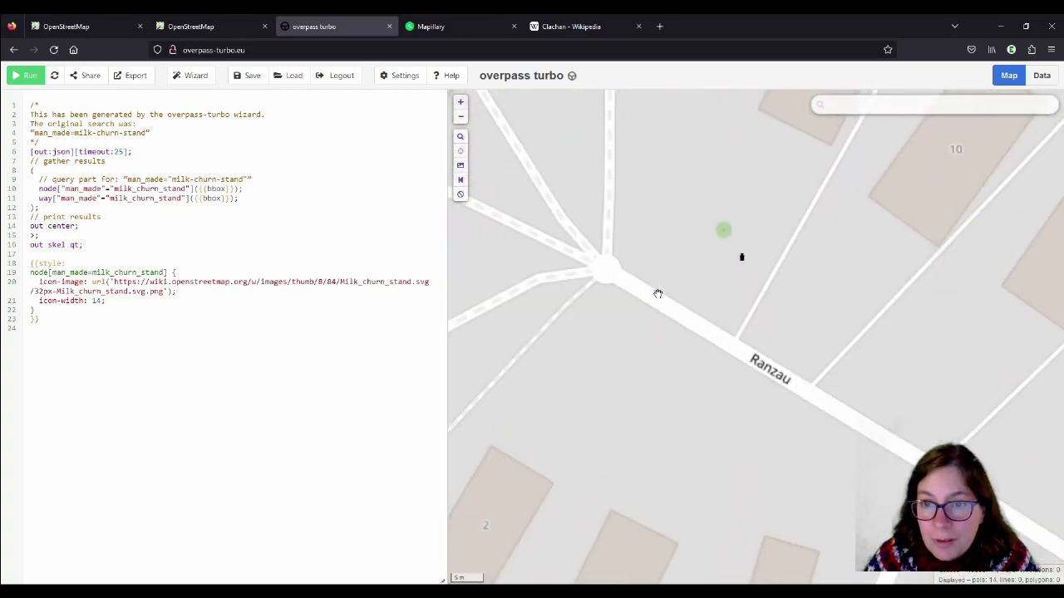
pyautogui.scroll(-4, 689, 226)
pyautogui.scroll(4, 674, 235)
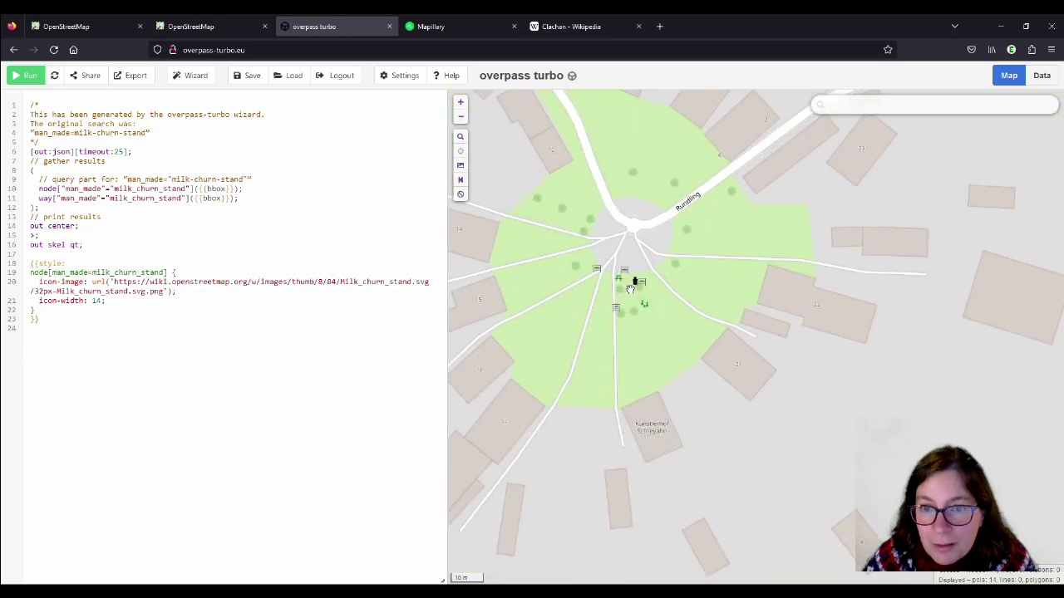
pyautogui.scroll(-2, 628, 295)
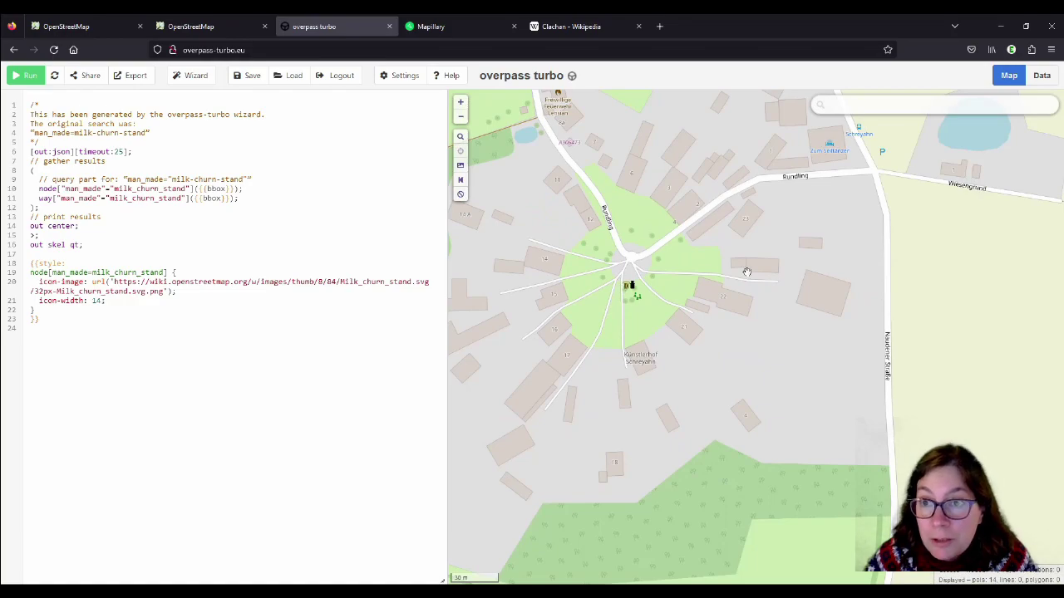
pyautogui.scroll(-1, 722, 273)
pyautogui.scroll(-4, 719, 273)
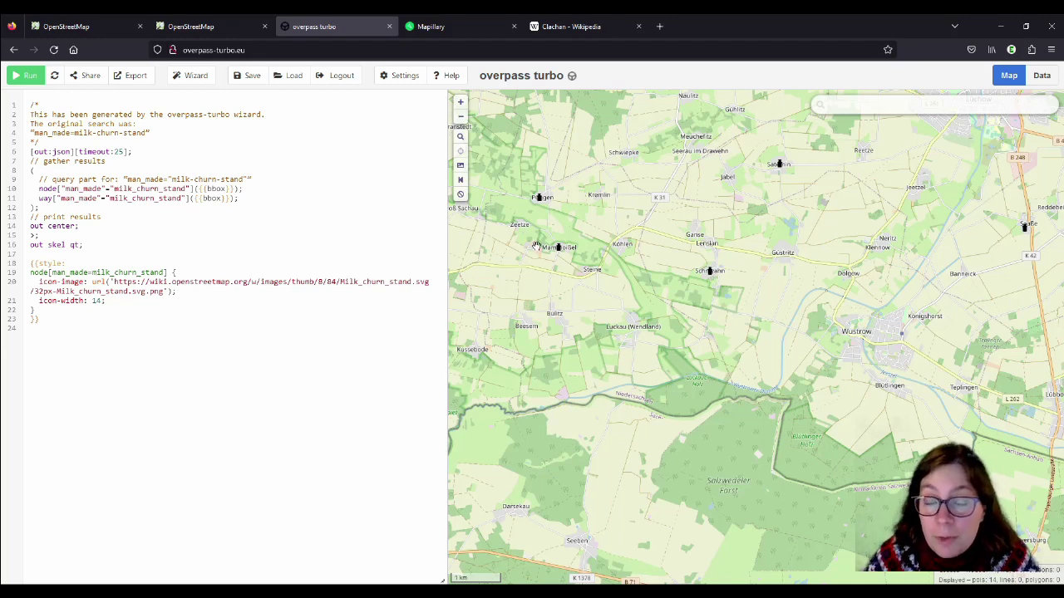
# - Take a closer look at the Püggen and Zeetze milk churn stands
pyautogui.scroll(1, 539, 245)
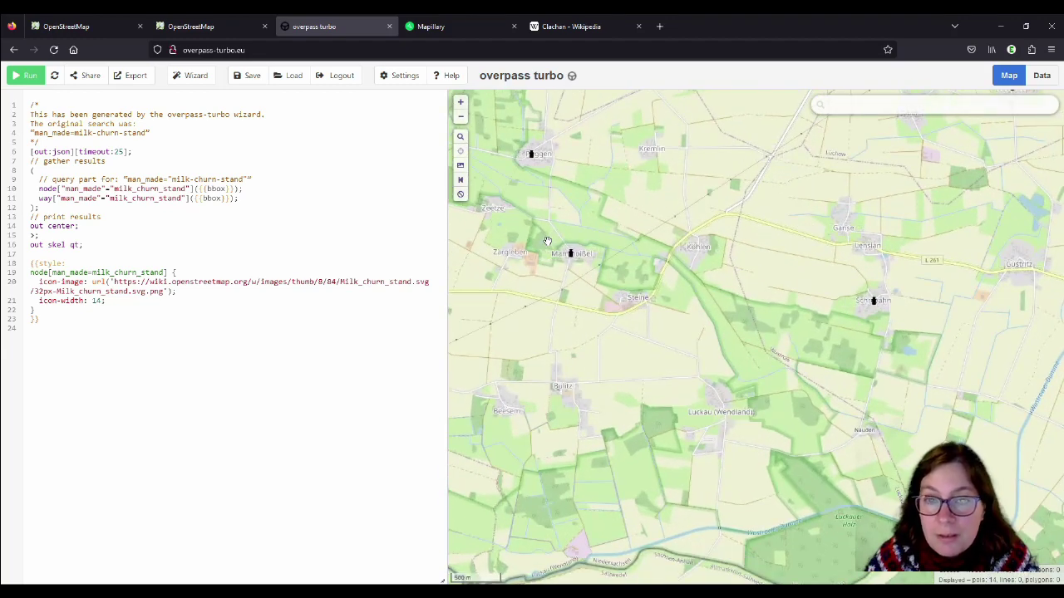
pyautogui.scroll(4, 551, 244)
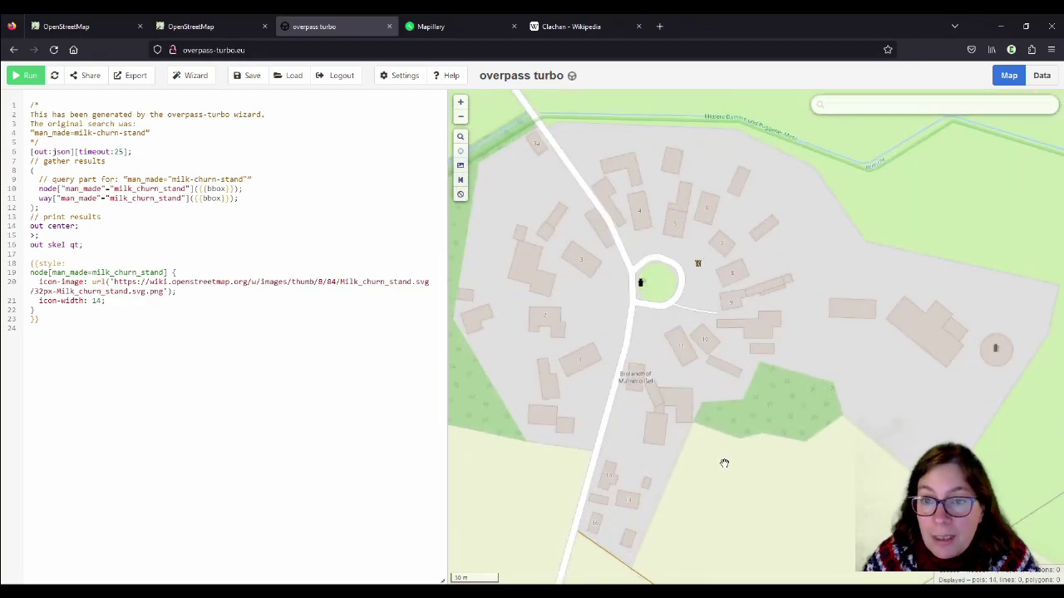
pyautogui.scroll(-1, 744, 445)
pyautogui.scroll(-3, 744, 445)
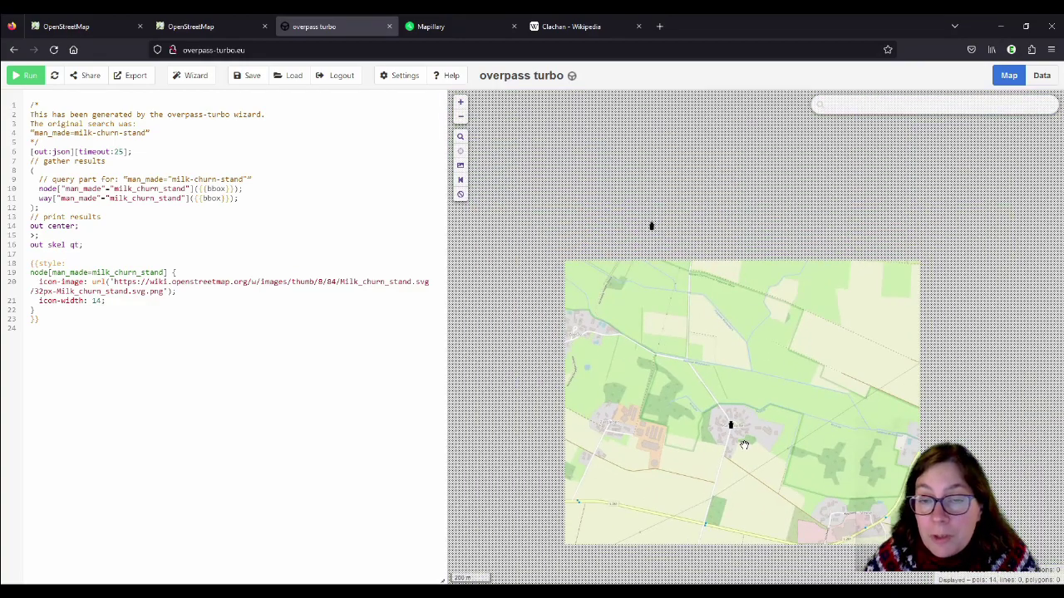
pyautogui.scroll(3, 657, 221)
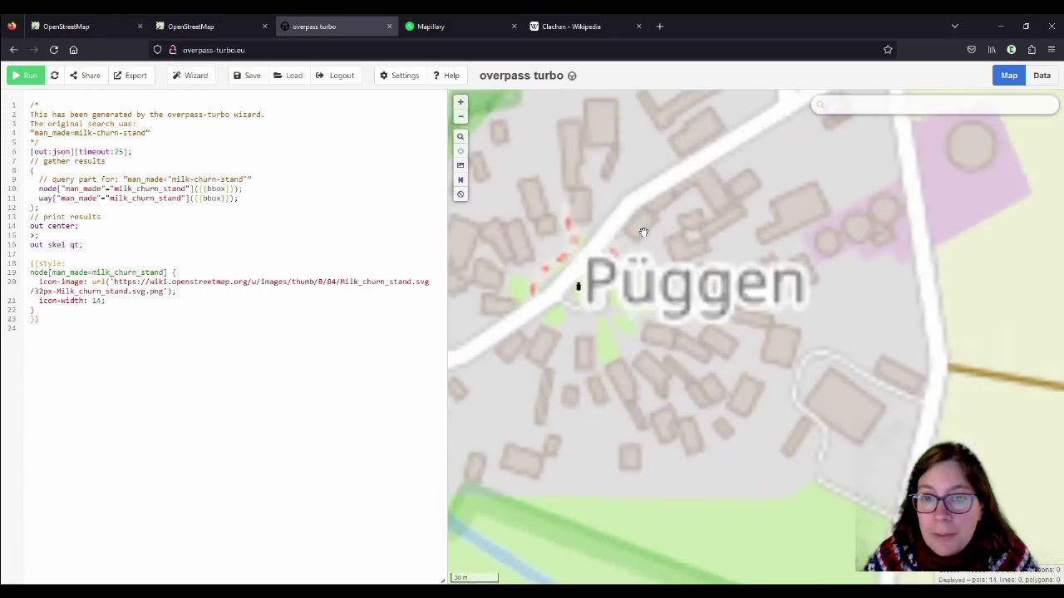
pyautogui.moveTo(610, 196); pyautogui.dragTo(724, 221)
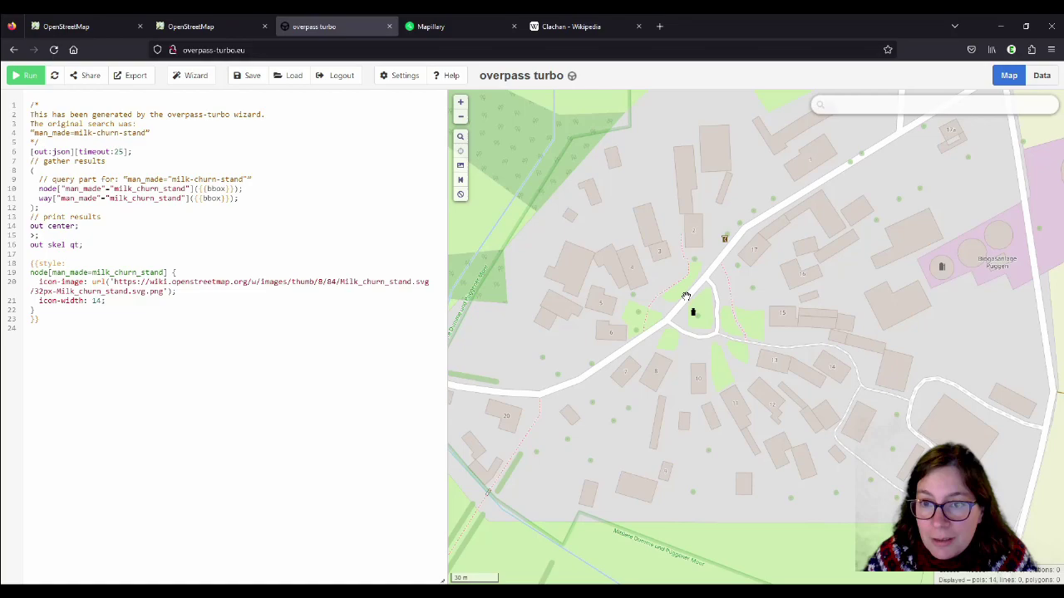
pyautogui.scroll(2, 687, 297)
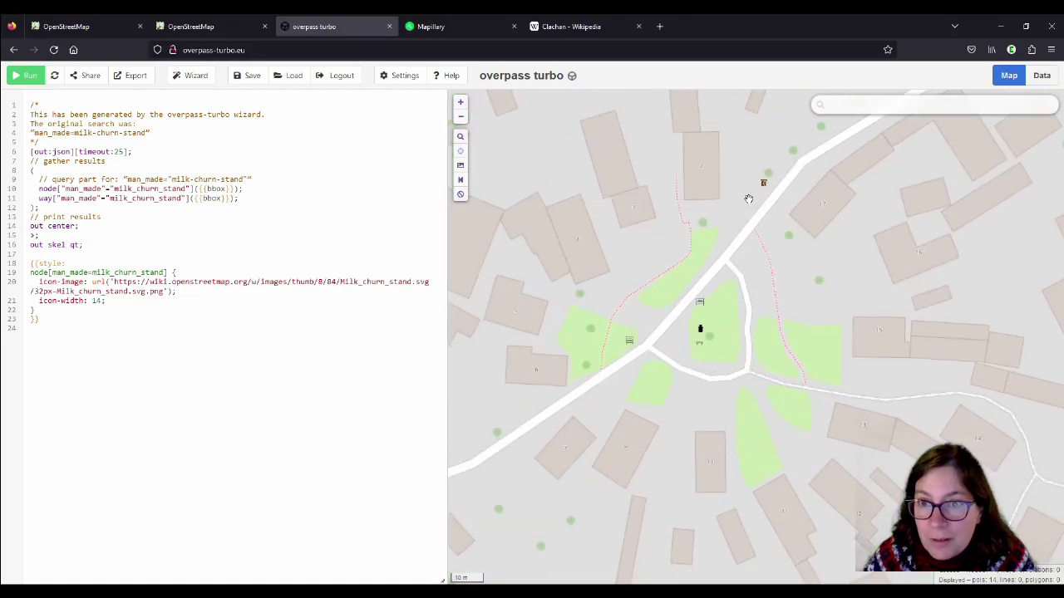
pyautogui.scroll(-5, 697, 281)
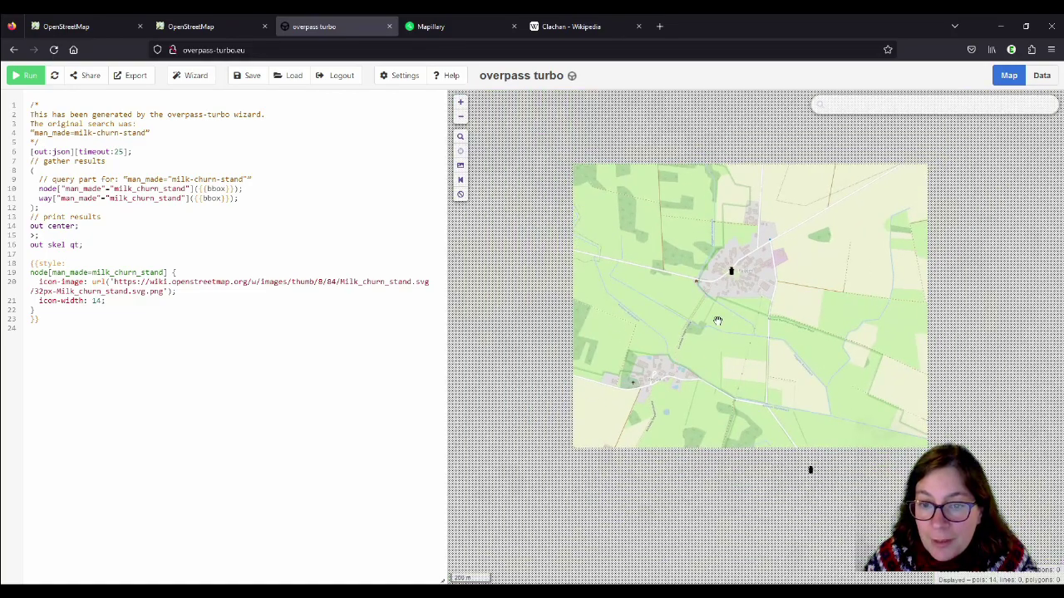
pyautogui.scroll(2, 747, 272)
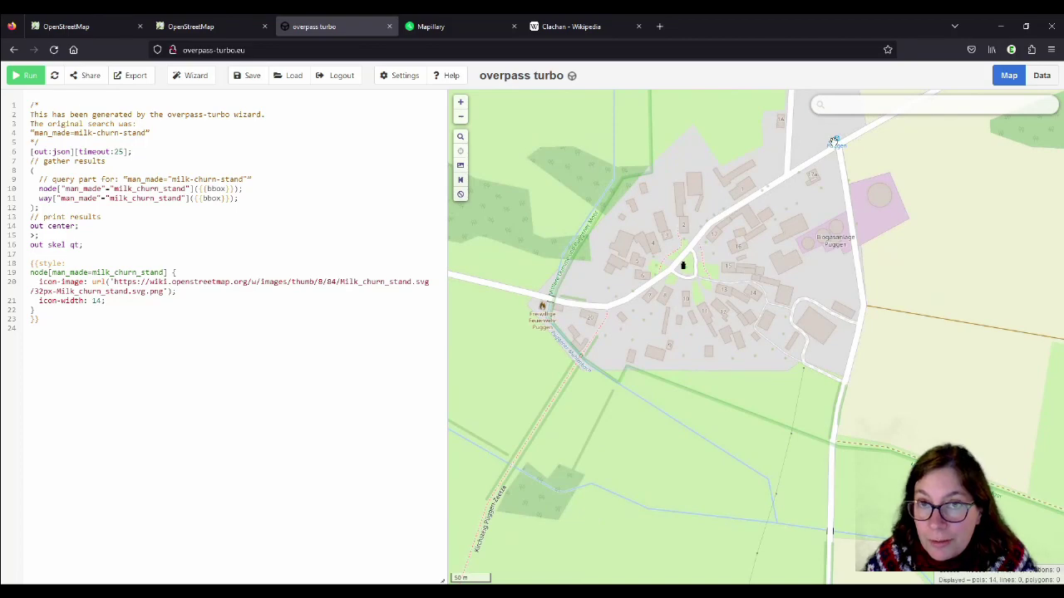
pyautogui.scroll(-3, 761, 262)
pyautogui.scroll(4, 694, 299)
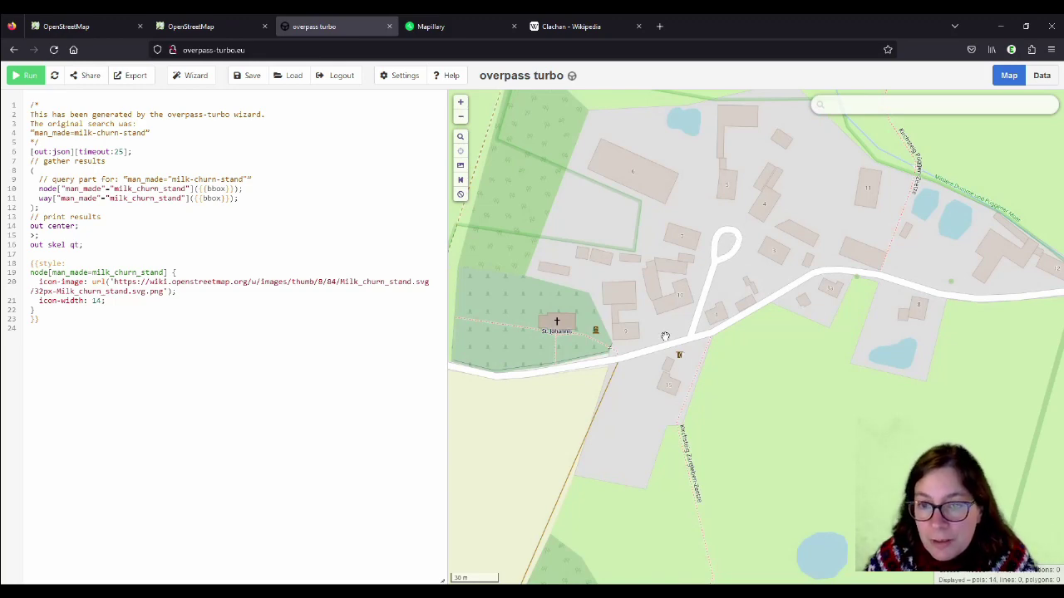
# - Zoom out to the regional view spanning Clenze, Lüchow and Wustrow
pyautogui.scroll(-1, 703, 313)
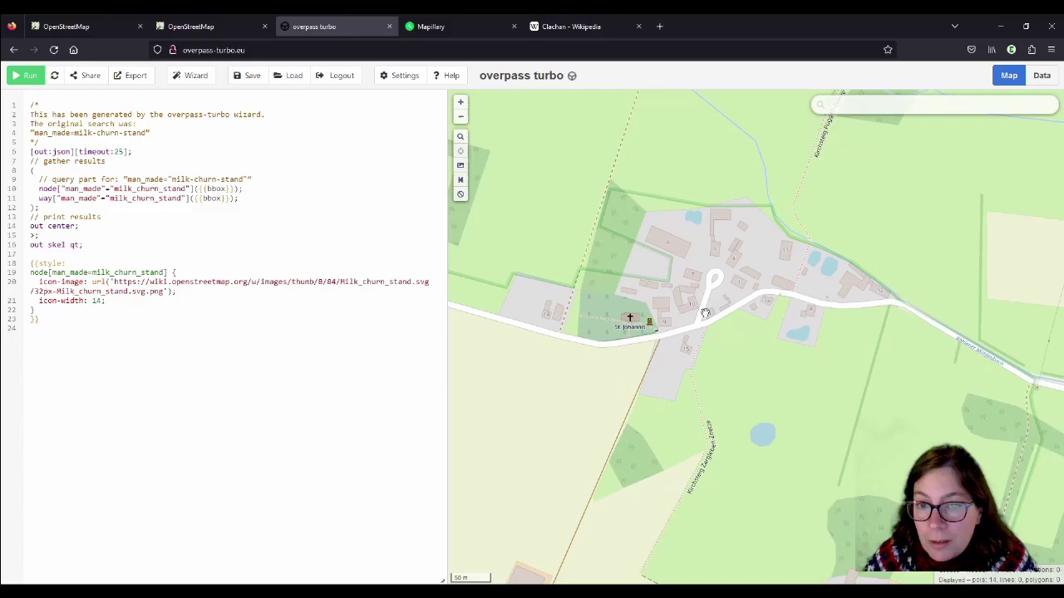
pyautogui.scroll(-1, 704, 311)
pyautogui.scroll(-2, 700, 250)
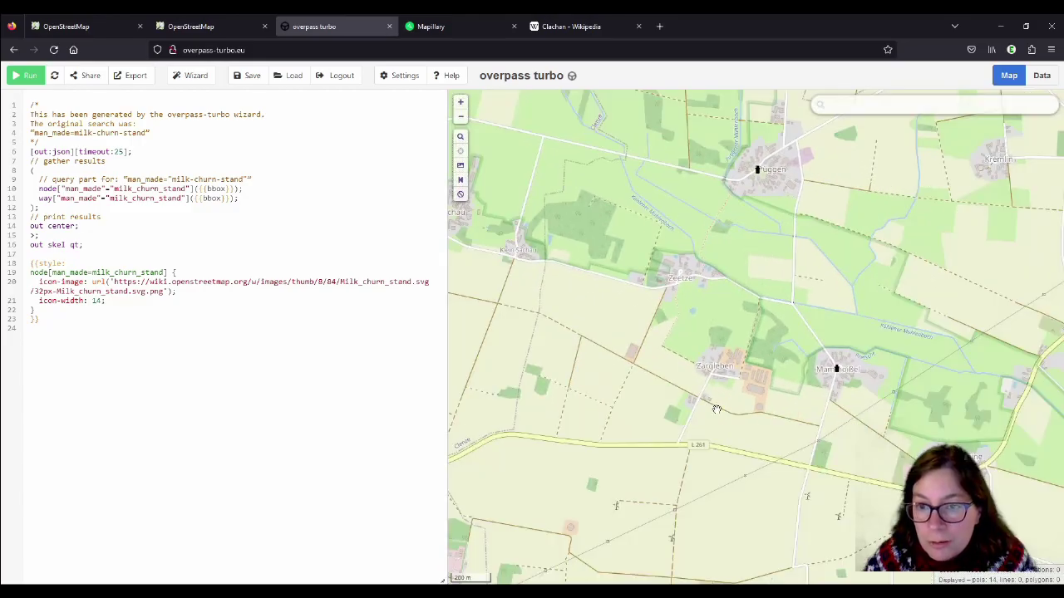
pyautogui.scroll(4, 862, 374)
pyautogui.scroll(-4, 862, 374)
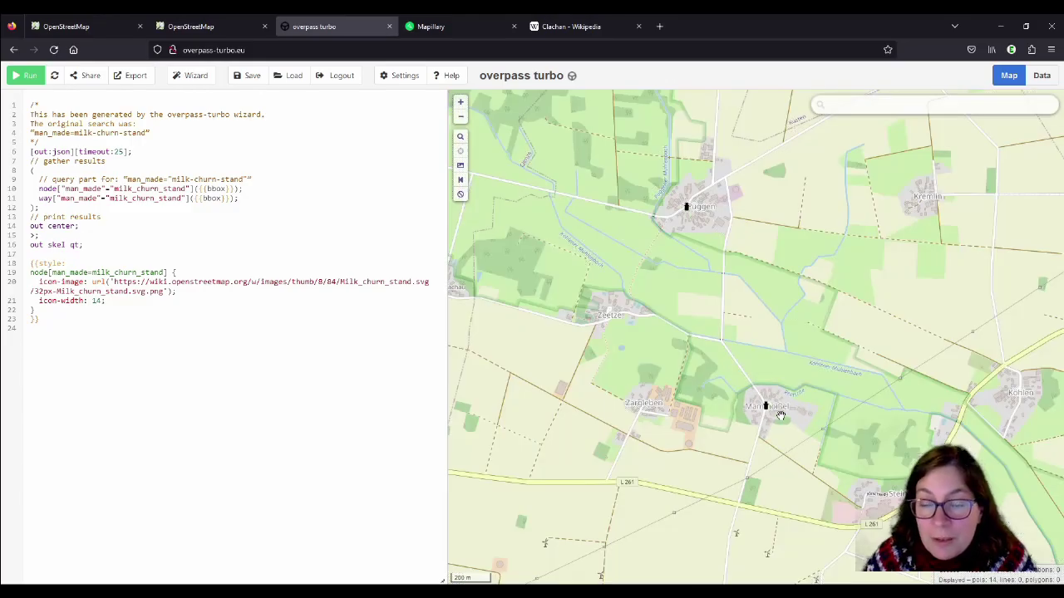
pyautogui.scroll(-2, 720, 359)
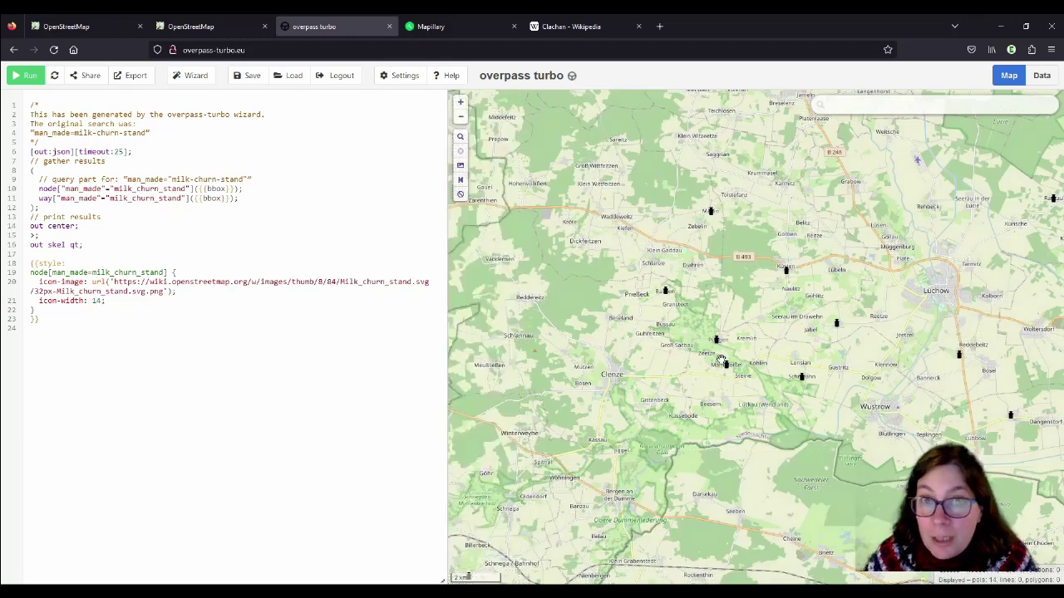
# - Add a new query line node["highway"="bus_stop"]({{bbox}}); after the way line
pyautogui.click(262, 197)
pyautogui.press('Return')
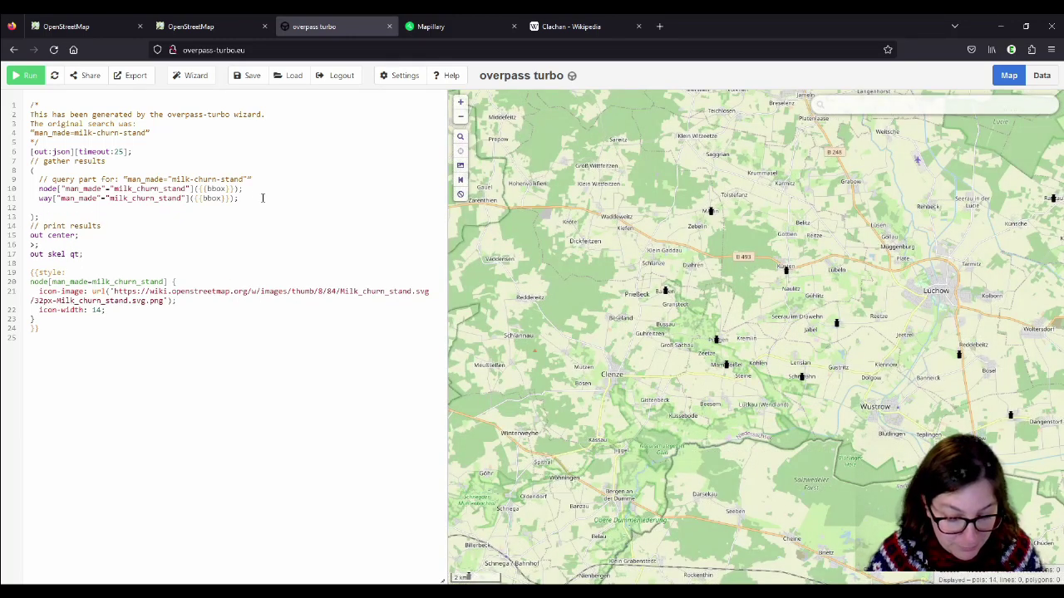
pyautogui.write('node')
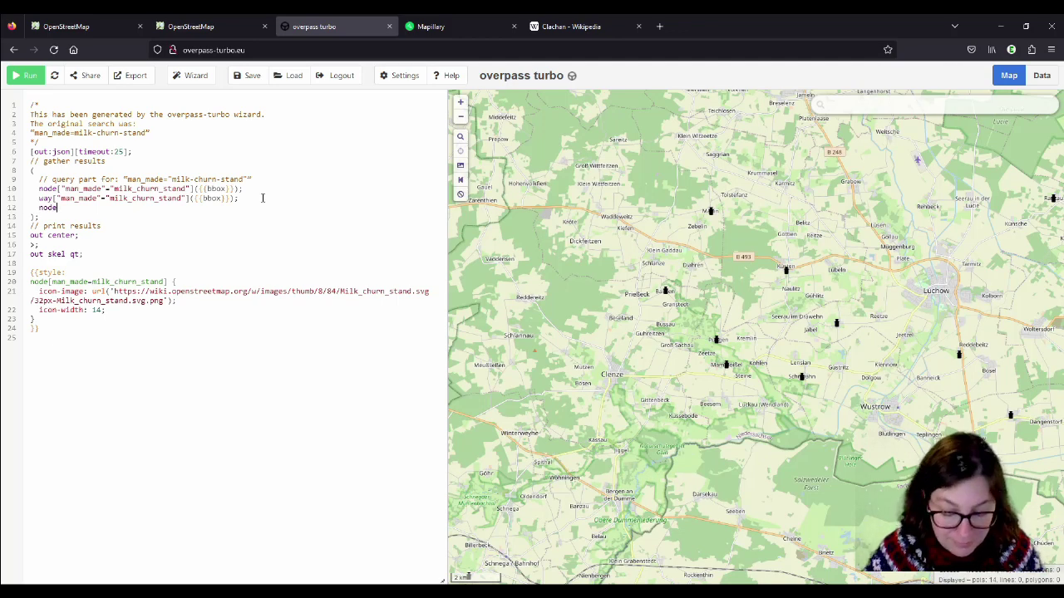
pyautogui.write('["')
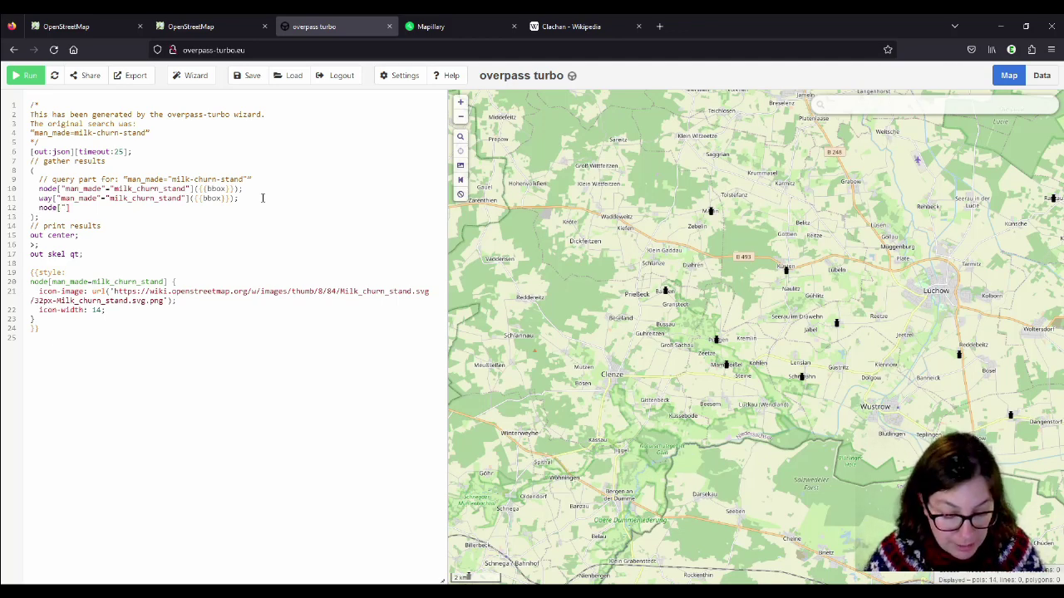
pyautogui.write('highway')
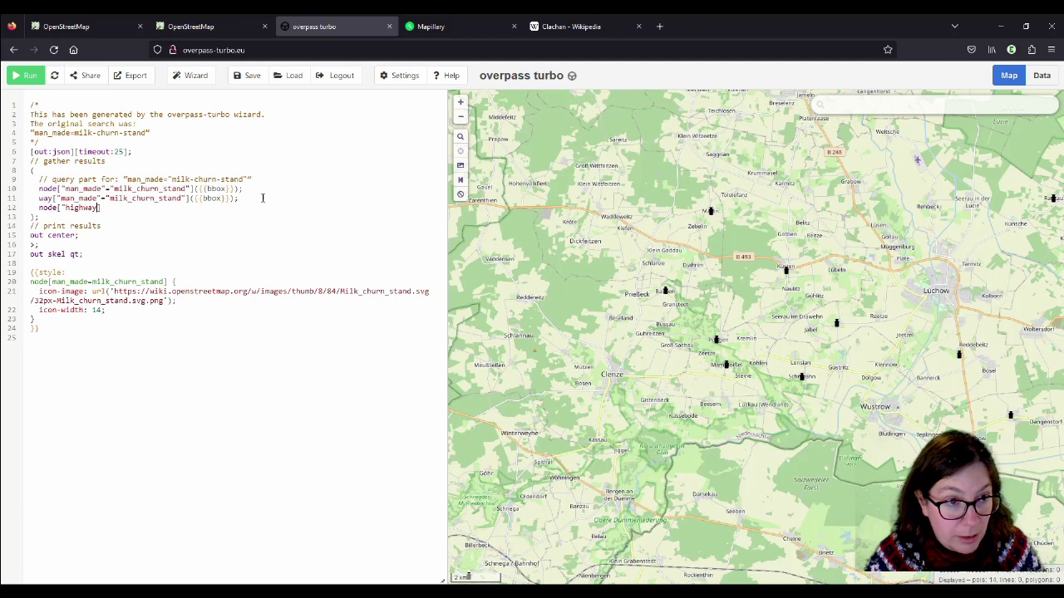
pyautogui.write('"')
pyautogui.write('="bus')
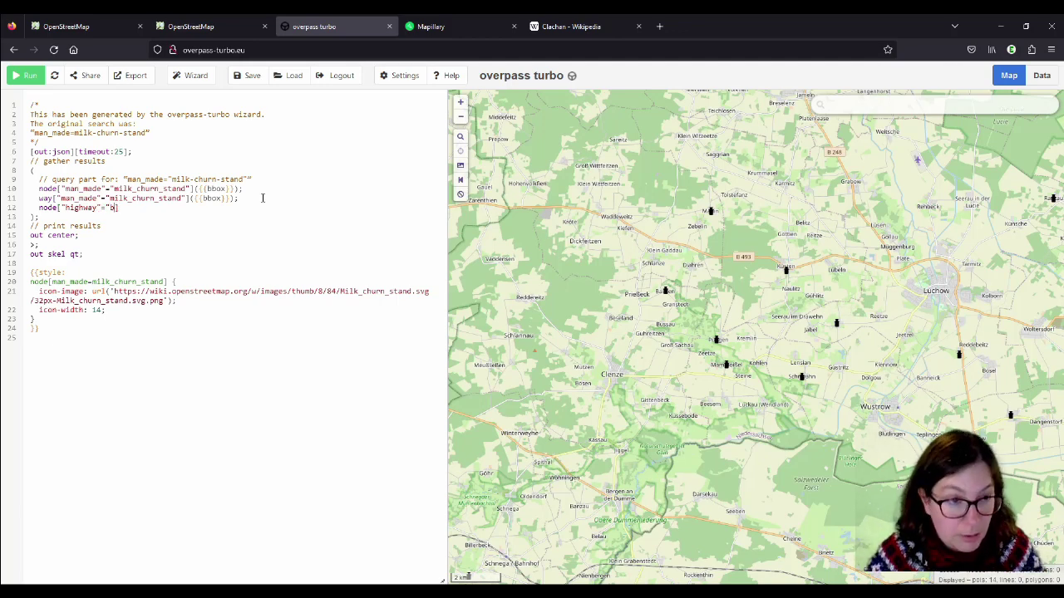
pyautogui.write('_stop"')
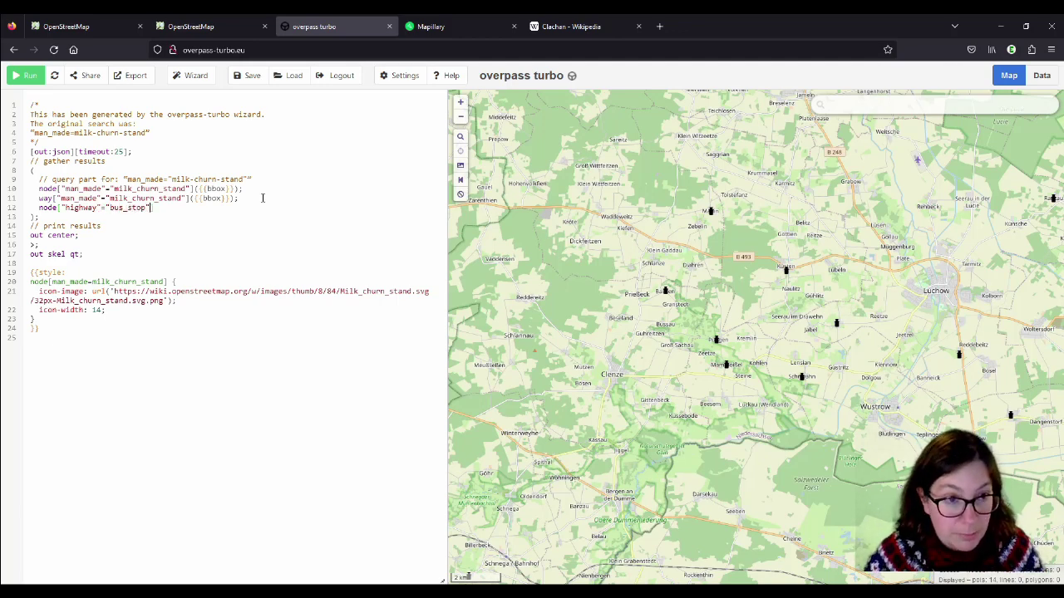
pyautogui.moveTo(239, 199); pyautogui.dragTo(190, 200)
pyautogui.hotkey('ctrl', 'c')
pyautogui.click(171, 207)
pyautogui.hotkey('ctrl', 'v')
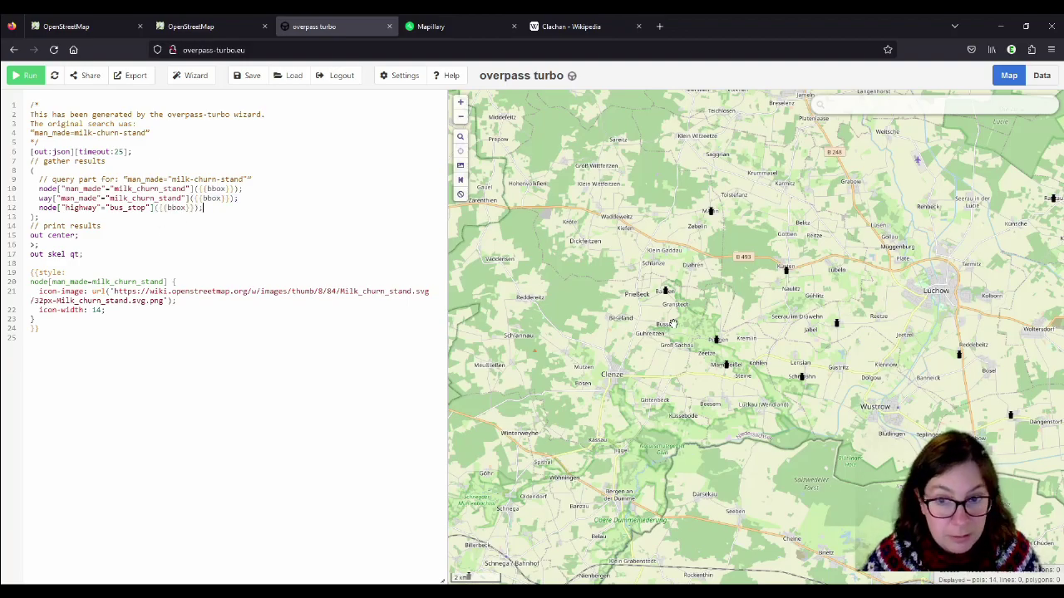
# - Run the query to show bus stops on the map, then select the bus_stop line
pyautogui.scroll(-2, 678, 345)
pyautogui.scroll(-1, 678, 345)
pyautogui.scroll(2, 690, 344)
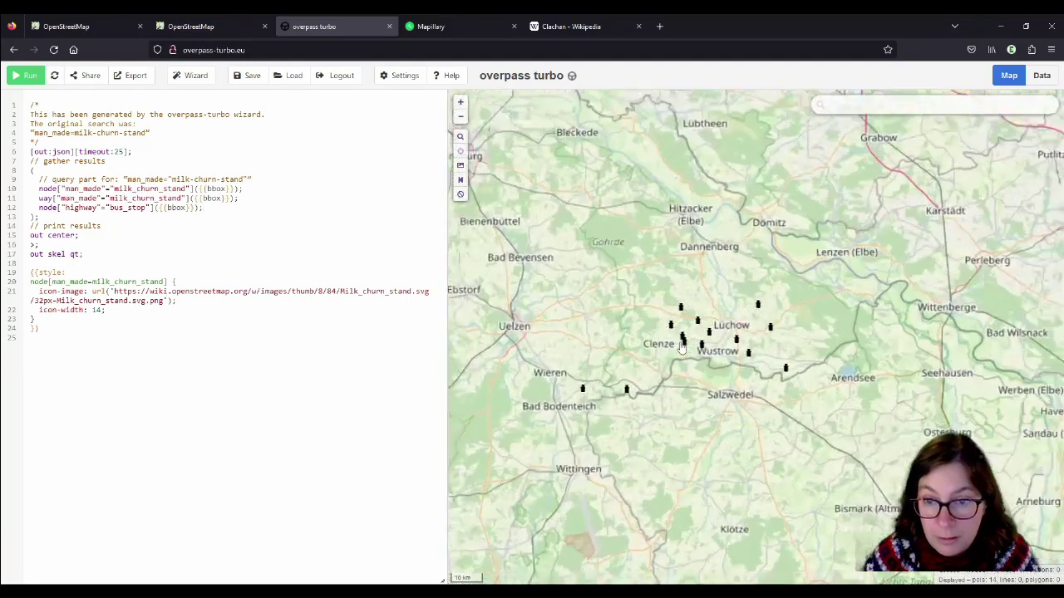
pyautogui.click(34, 76)
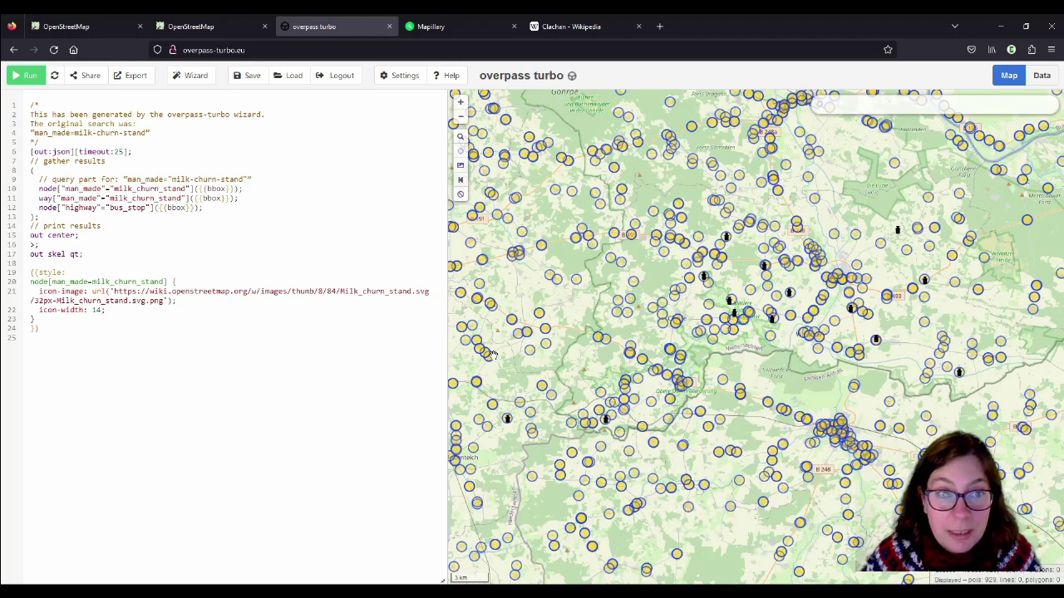
pyautogui.moveTo(289, 199); pyautogui.dragTo(289, 208)
# - Delete the bus_stop line and rerun so only the 14 milk churn stands show
pyautogui.press('BackSpace')
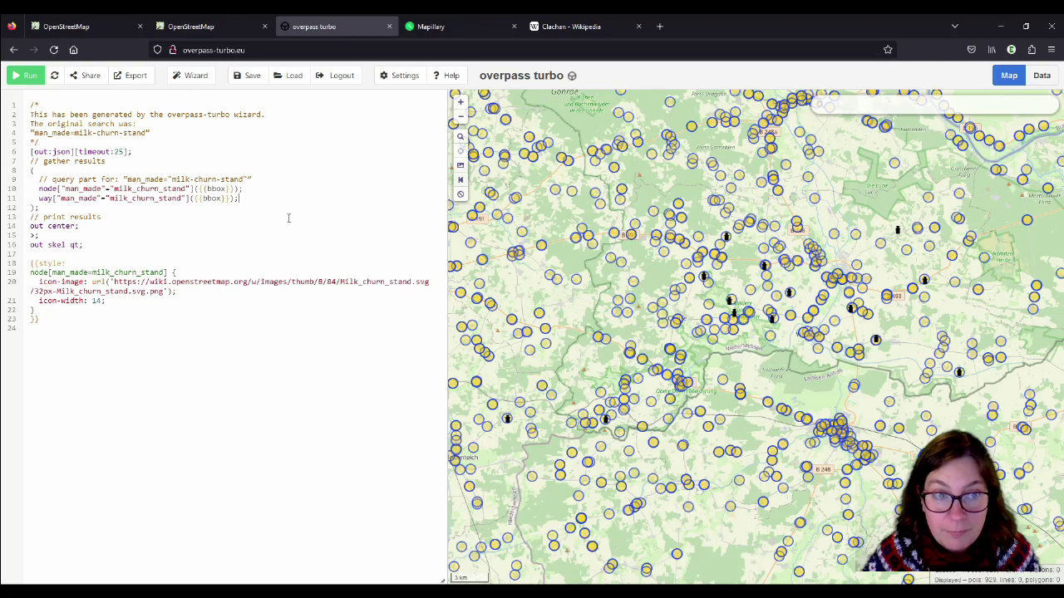
pyautogui.click(25, 78)
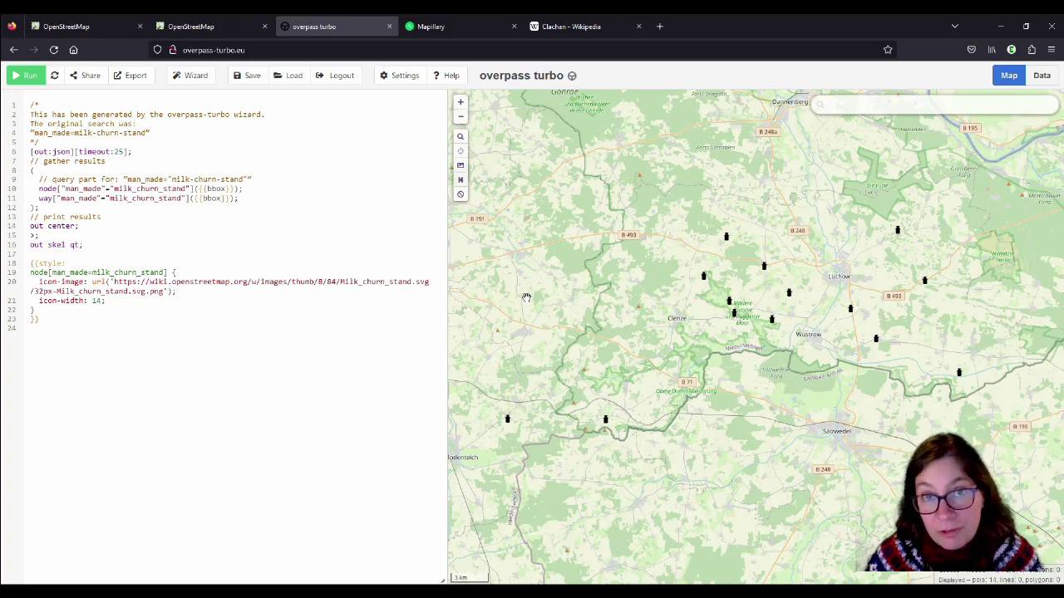
# - Zoom out over Germany, rerun the query, and open the Malkwitz stand's tags near Leipzig
pyautogui.scroll(-1, 790, 366)
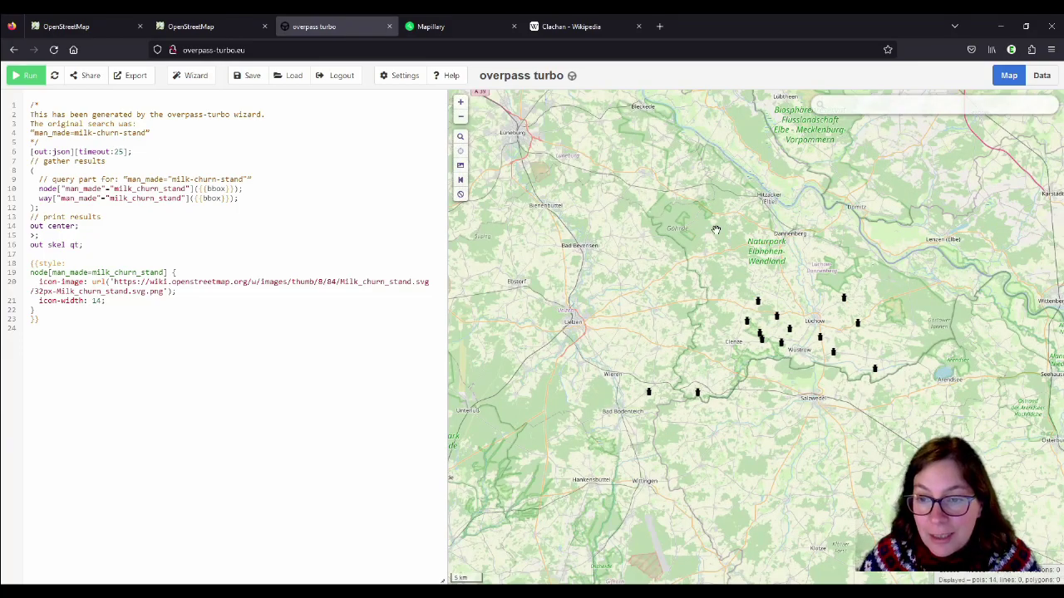
pyautogui.scroll(-2, 713, 235)
pyautogui.scroll(-1, 786, 332)
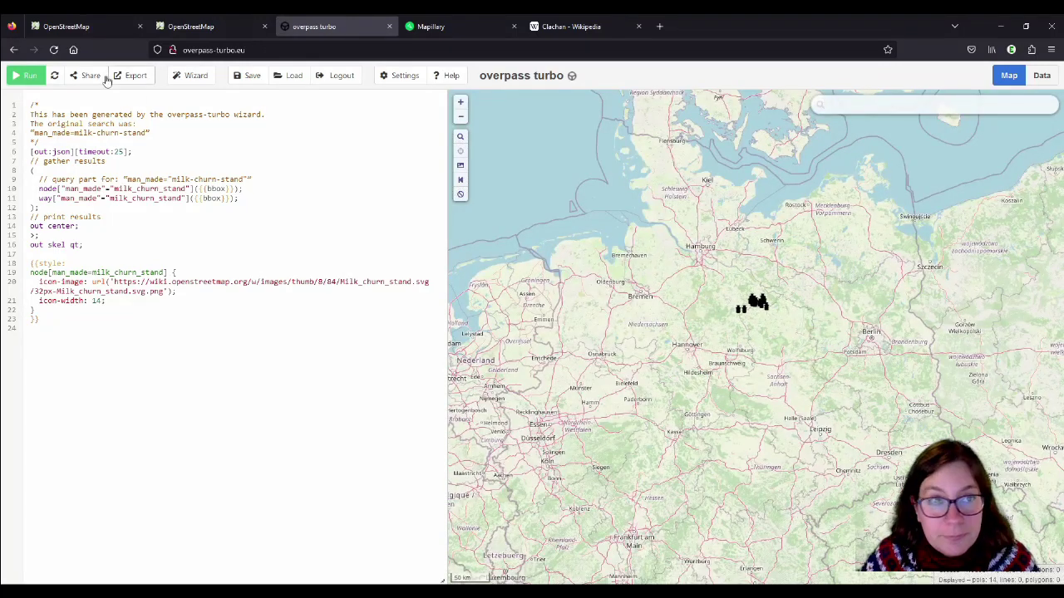
pyautogui.click(28, 76)
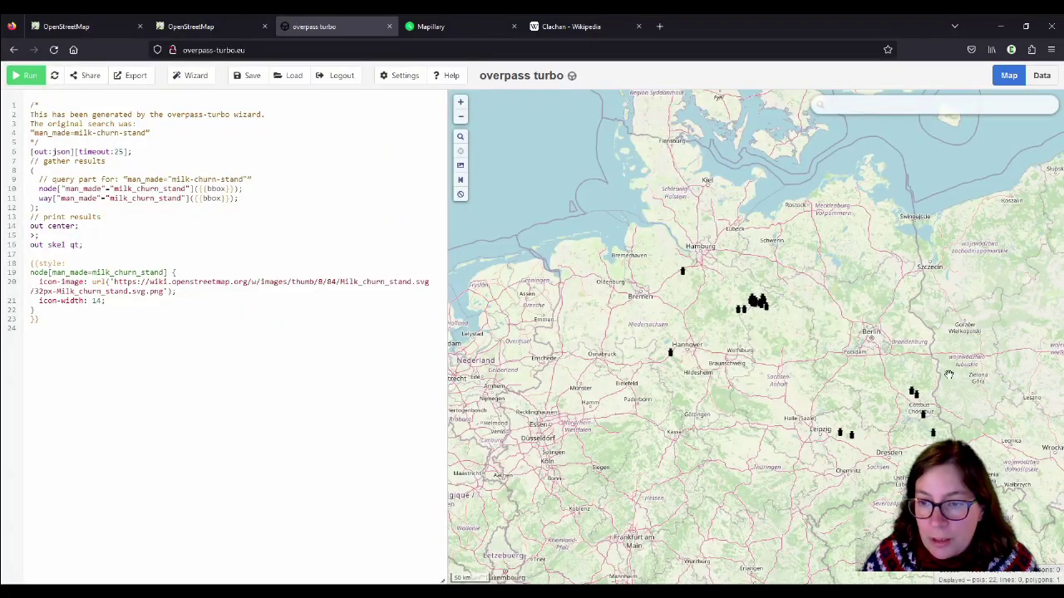
pyautogui.click(851, 438)
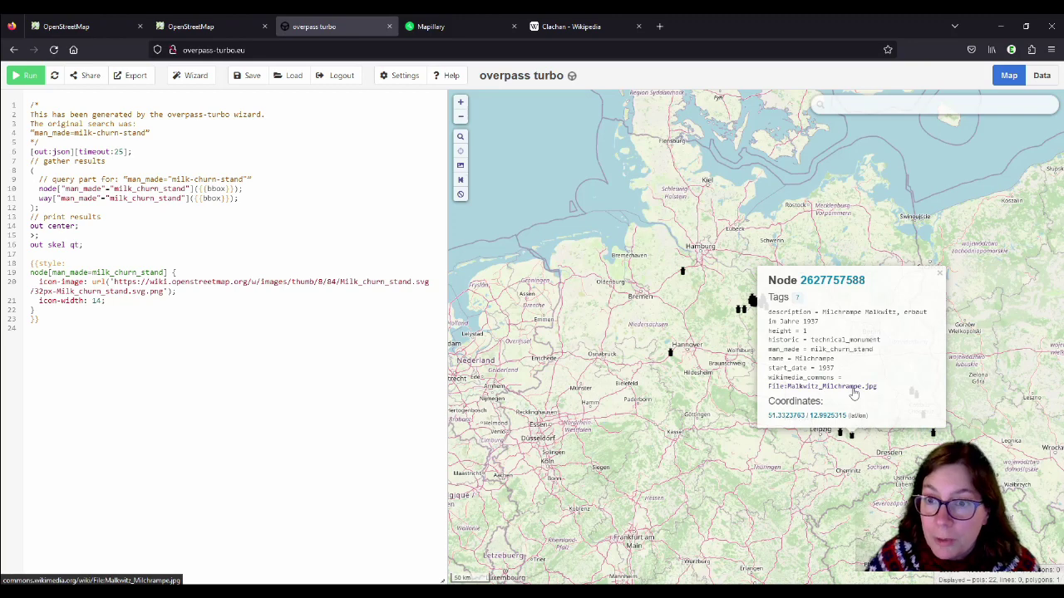
# - Open File:Malkwitz Milchrampe.jpg from the wikimedia_commons tag in a new tab and view it
pyautogui.rightClick(854, 394)
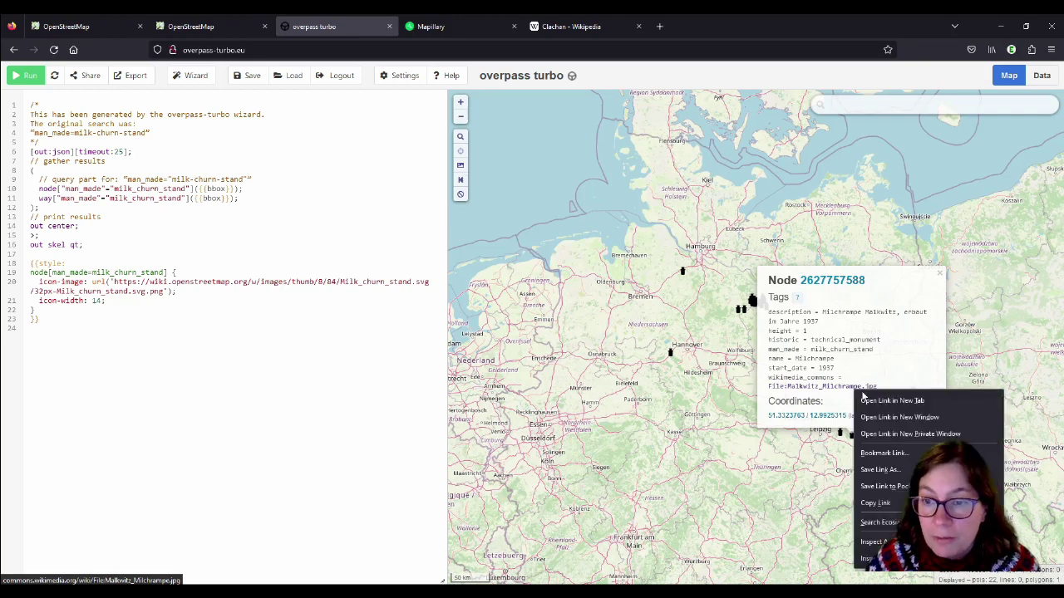
pyautogui.click(876, 402)
pyautogui.click(469, 27)
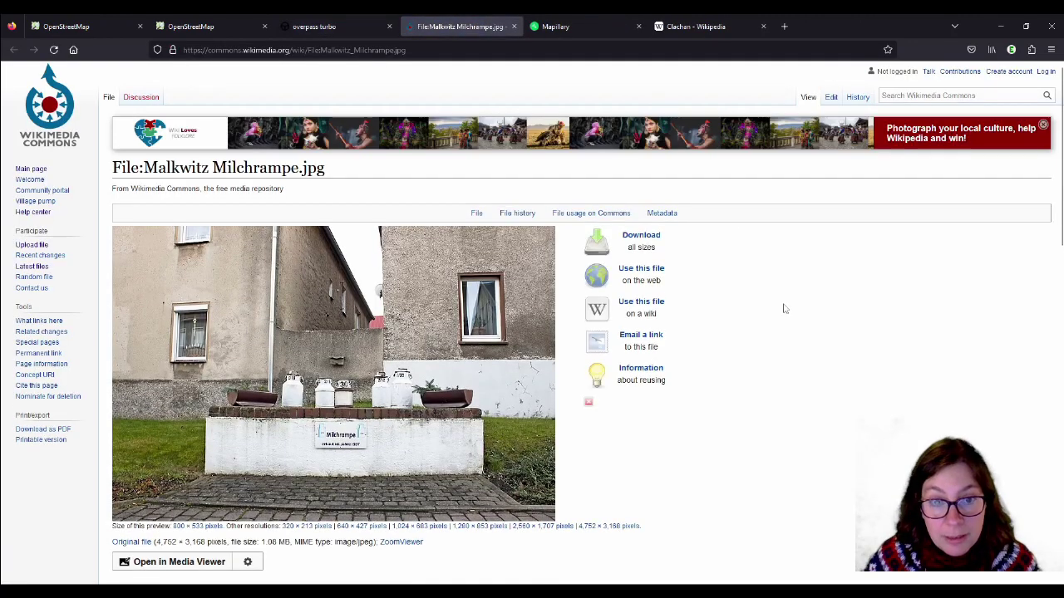
pyautogui.scroll(-2, 786, 350)
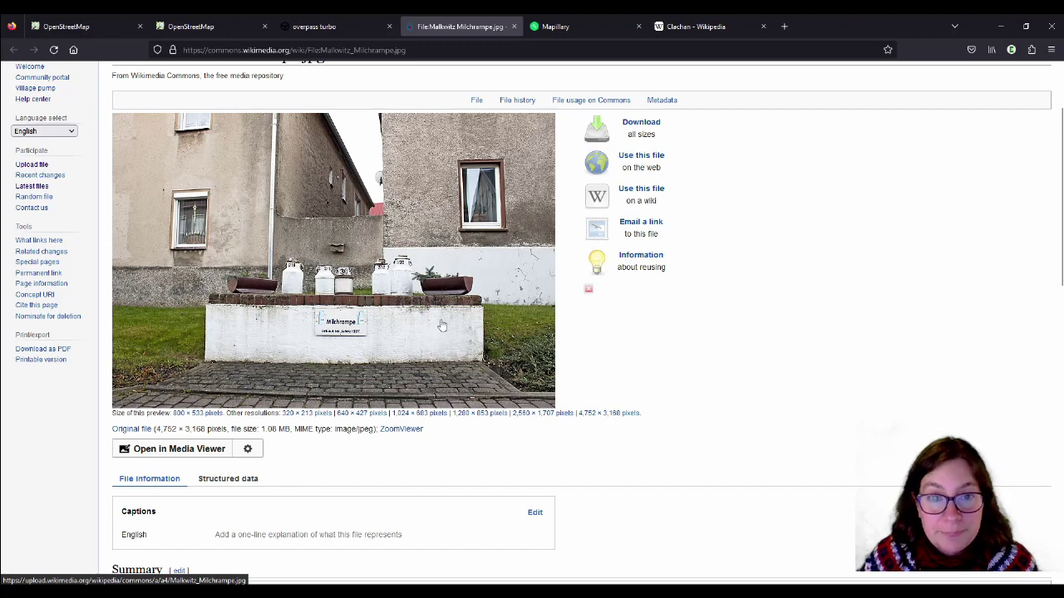
pyautogui.scroll(2, 443, 323)
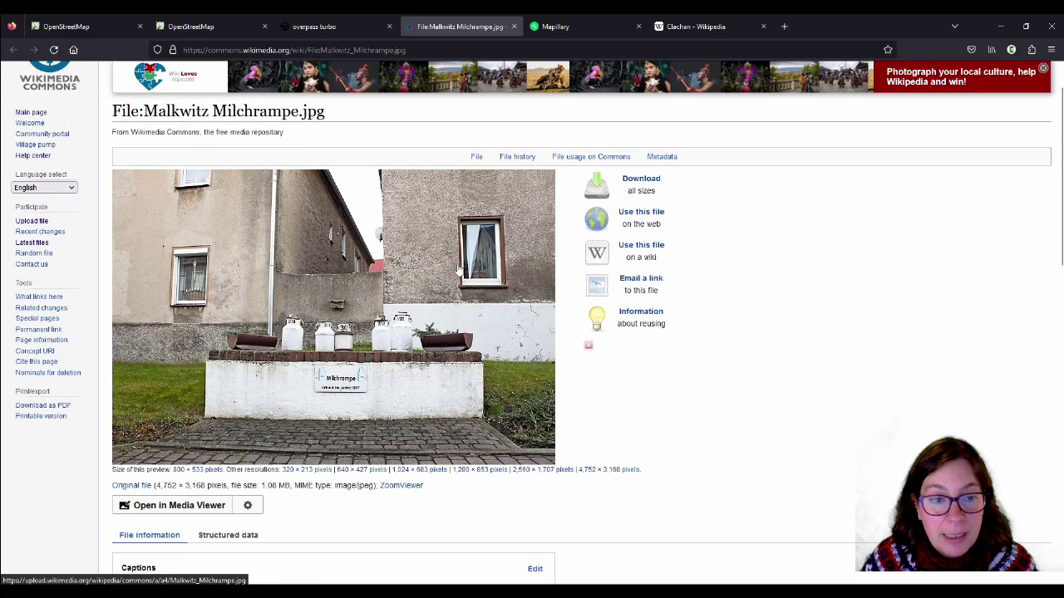
# - Check the stand's start_date = 1937 tag in overpass turbo, then return to the Commons photo
pyautogui.click(314, 26)
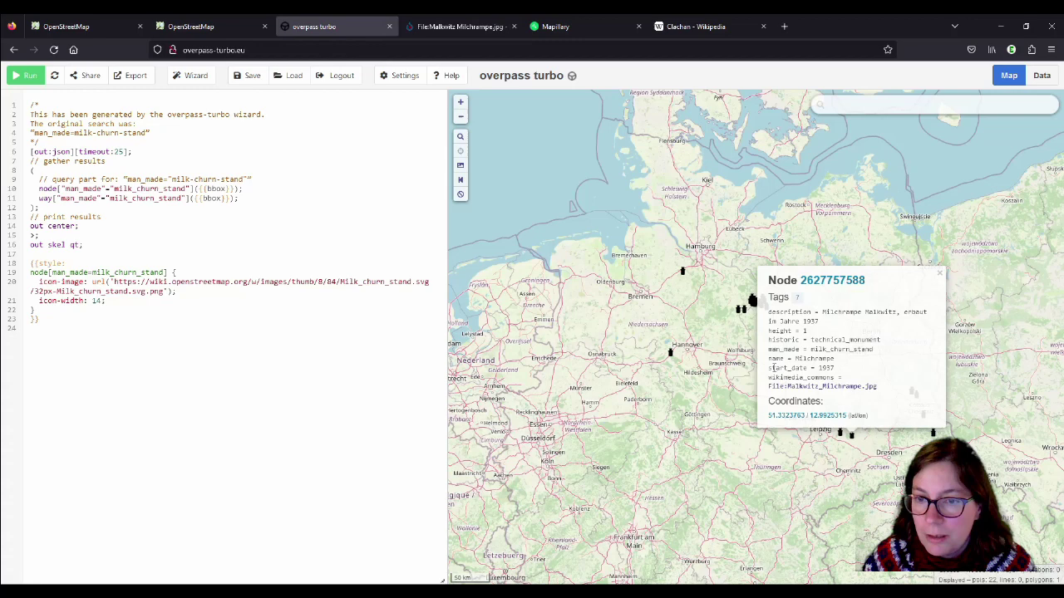
pyautogui.moveTo(766, 368); pyautogui.dragTo(834, 370)
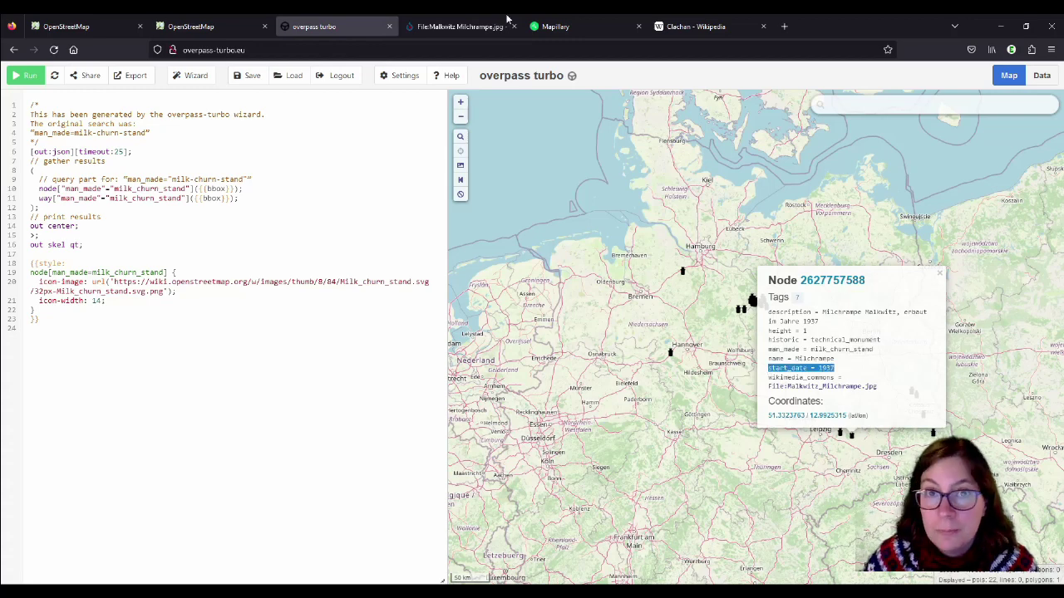
pyautogui.click(456, 28)
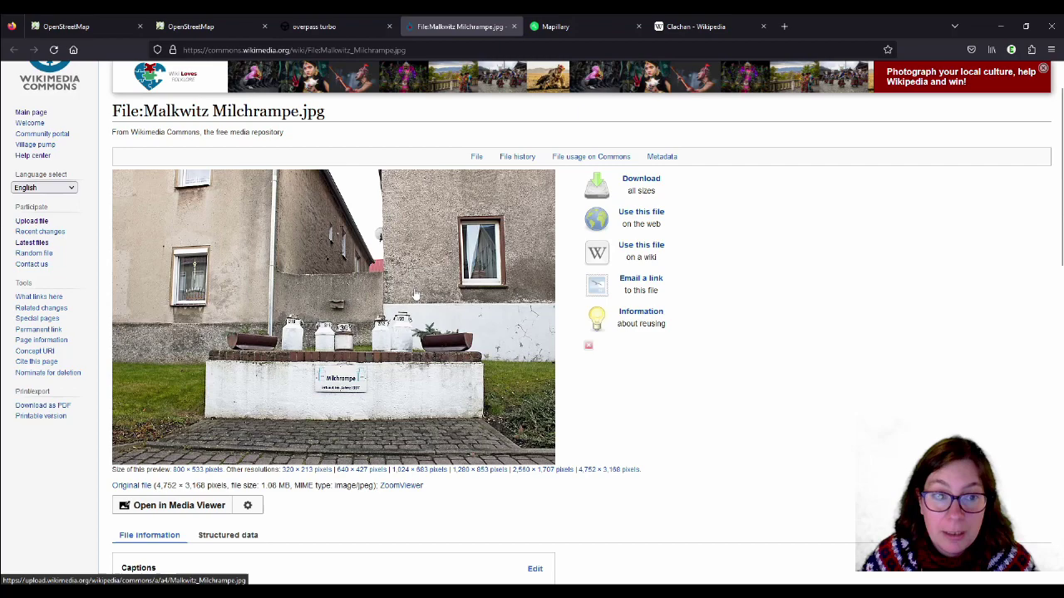
# - Close the Commons tab and zoom the overpass turbo map in on Küsten
pyautogui.click(515, 26)
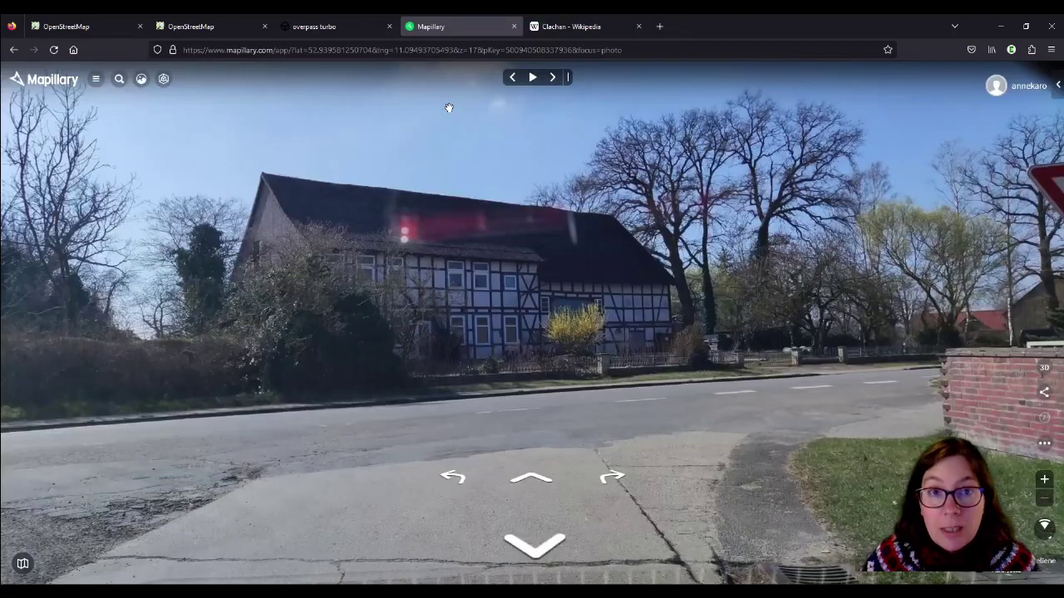
pyautogui.click(326, 30)
pyautogui.scroll(5, 748, 299)
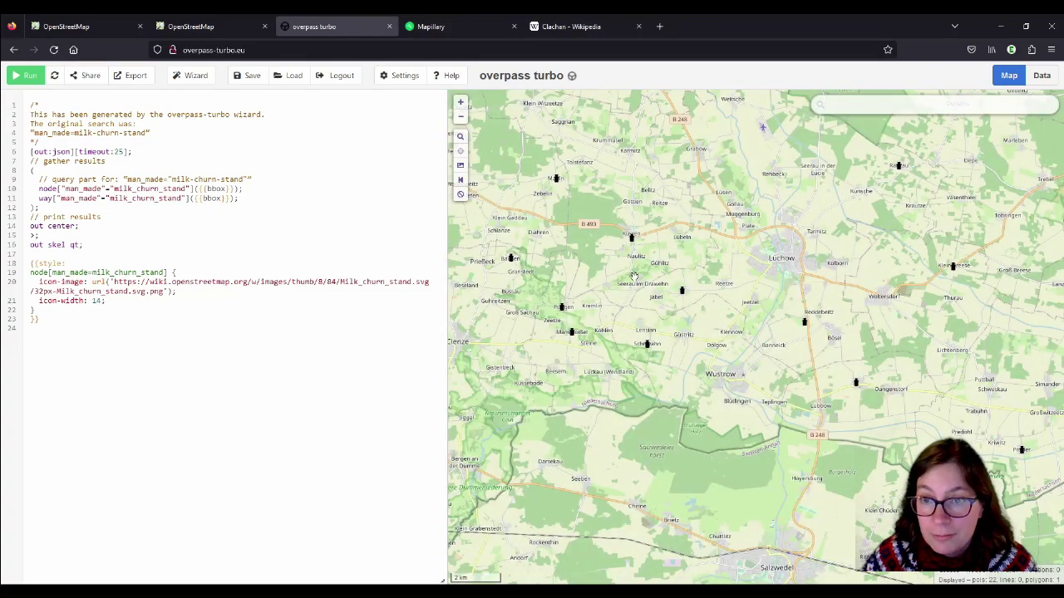
pyautogui.scroll(3, 648, 233)
pyautogui.scroll(3, 654, 230)
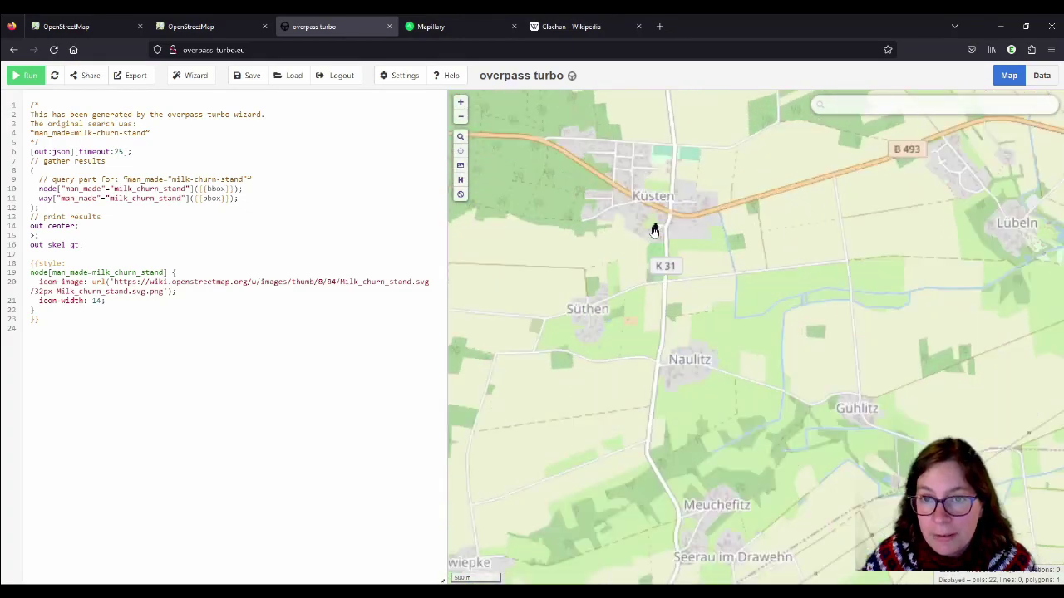
pyautogui.scroll(1, 661, 232)
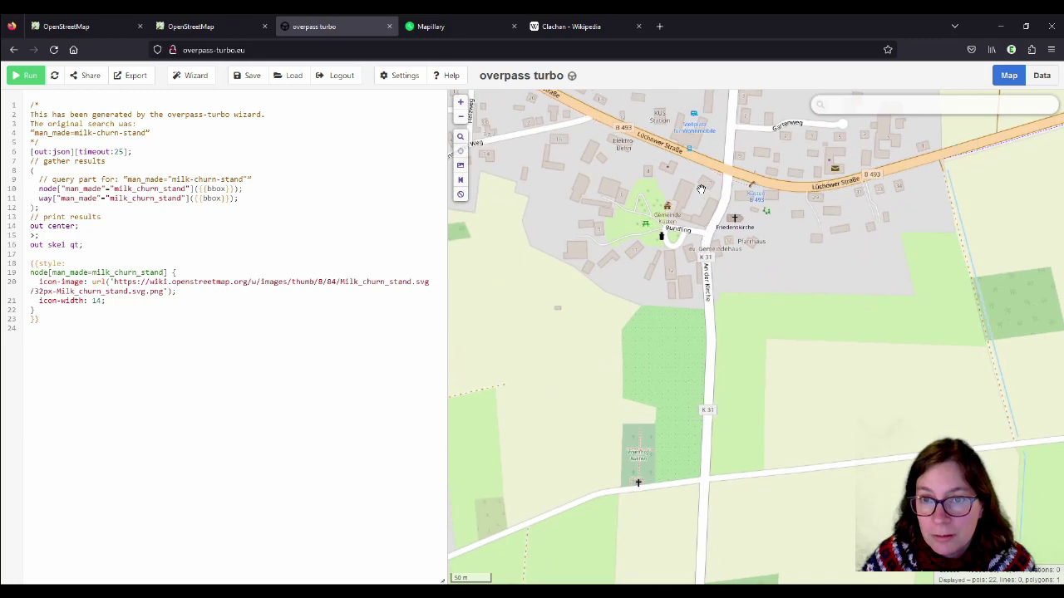
pyautogui.scroll(1, 669, 223)
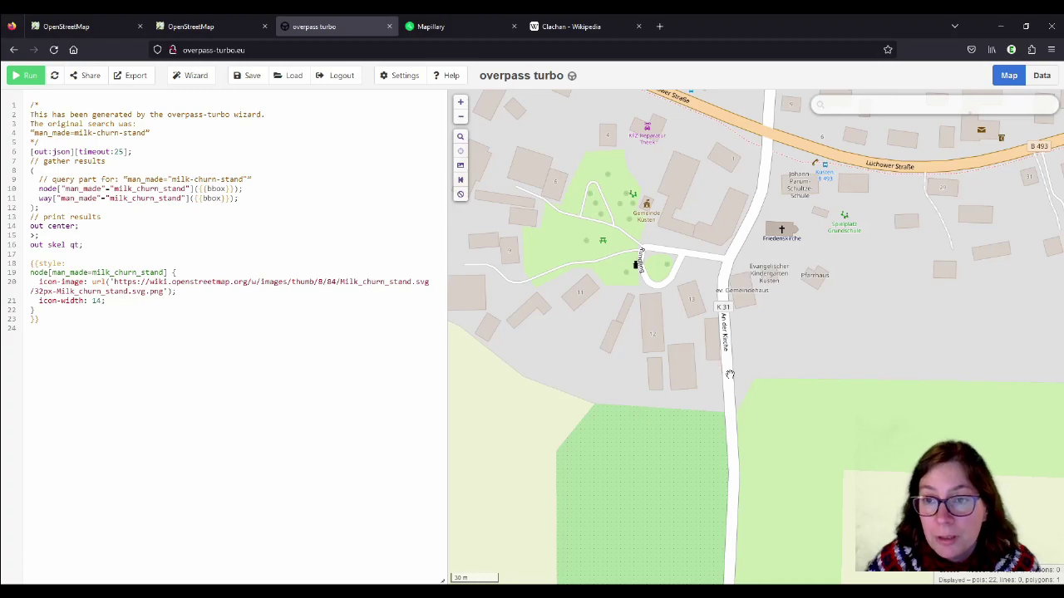
# - Look over the mapped area toward Süthen, then bring up the Clachan Wikipedia article
pyautogui.scroll(-1, 749, 403)
pyautogui.scroll(3, 766, 308)
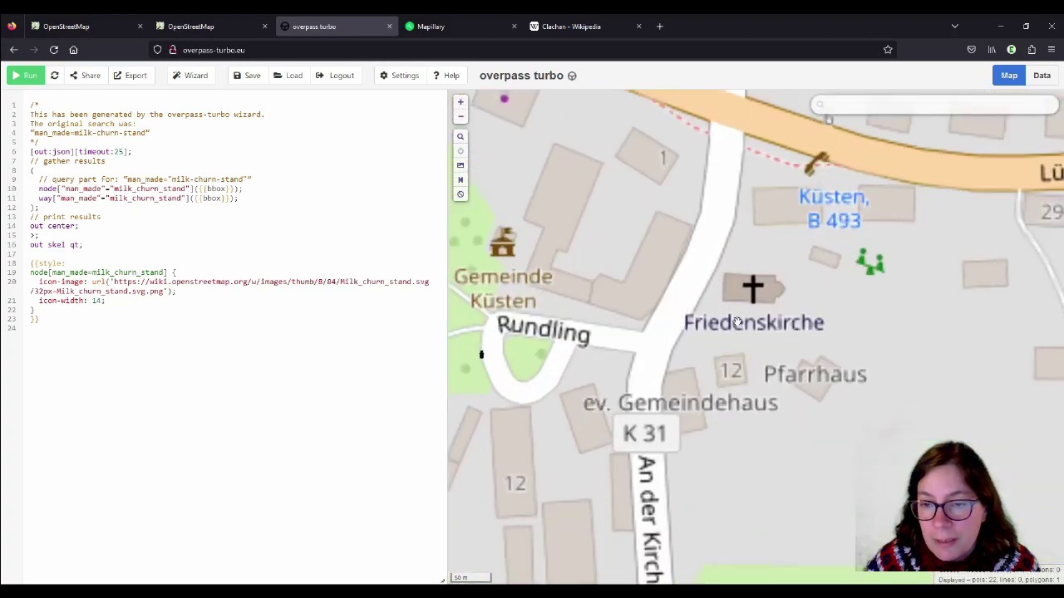
pyautogui.scroll(-3, 790, 326)
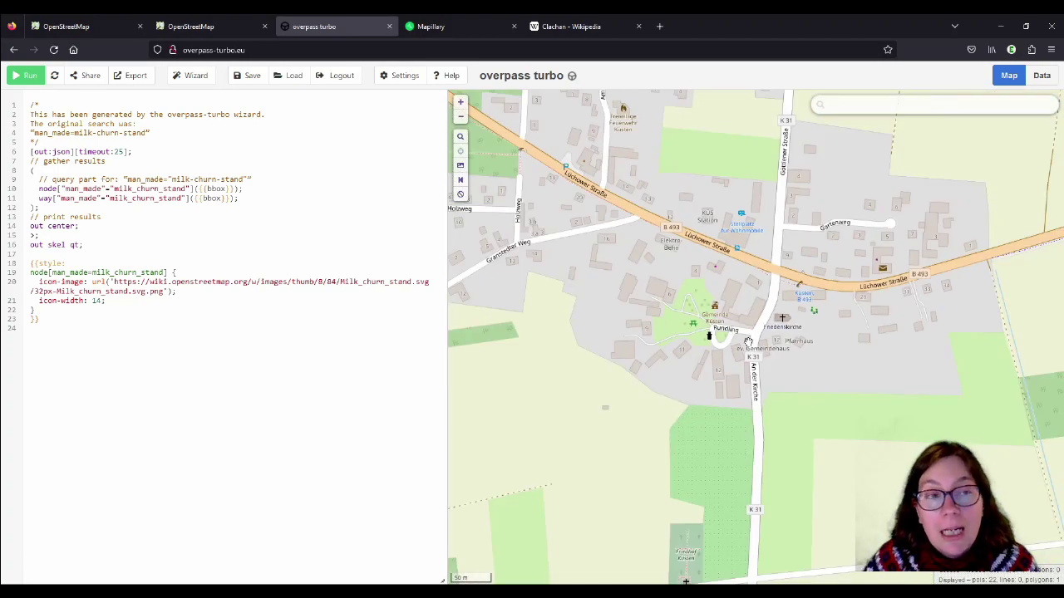
pyautogui.scroll(-1, 754, 339)
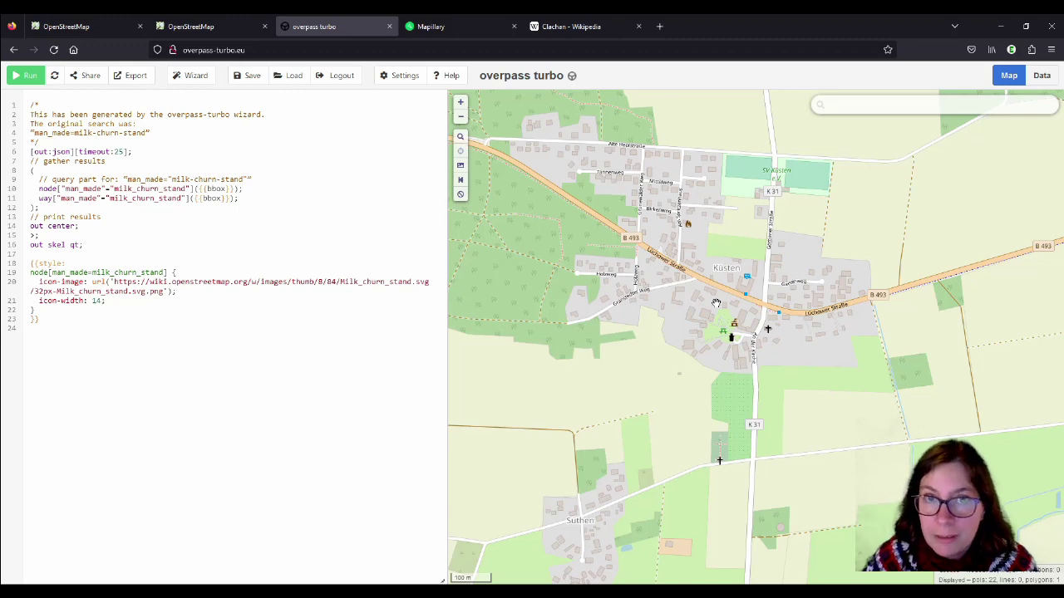
pyautogui.scroll(-1, 733, 325)
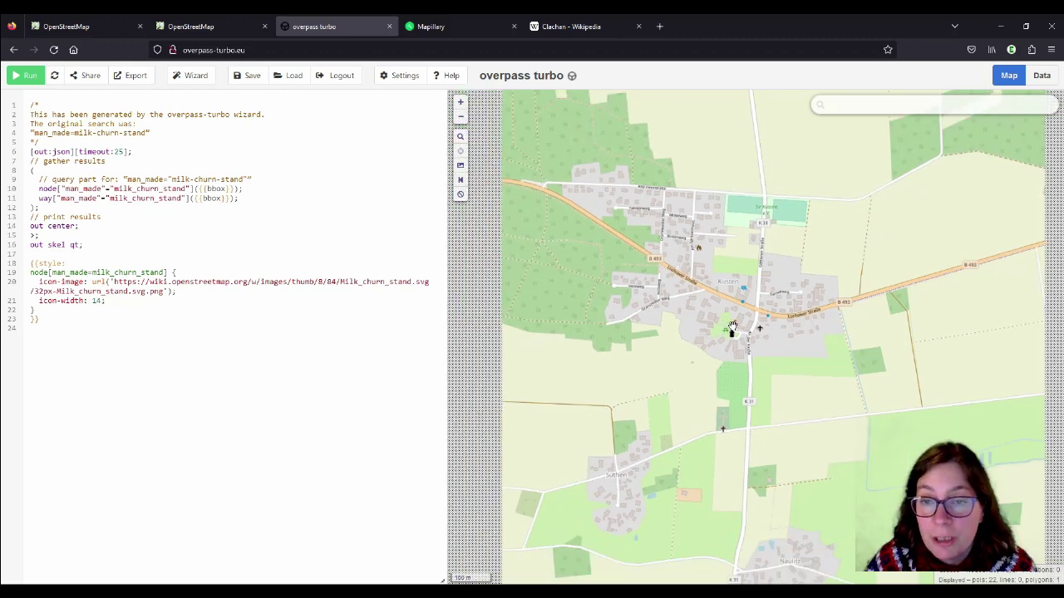
pyautogui.scroll(-1, 732, 300)
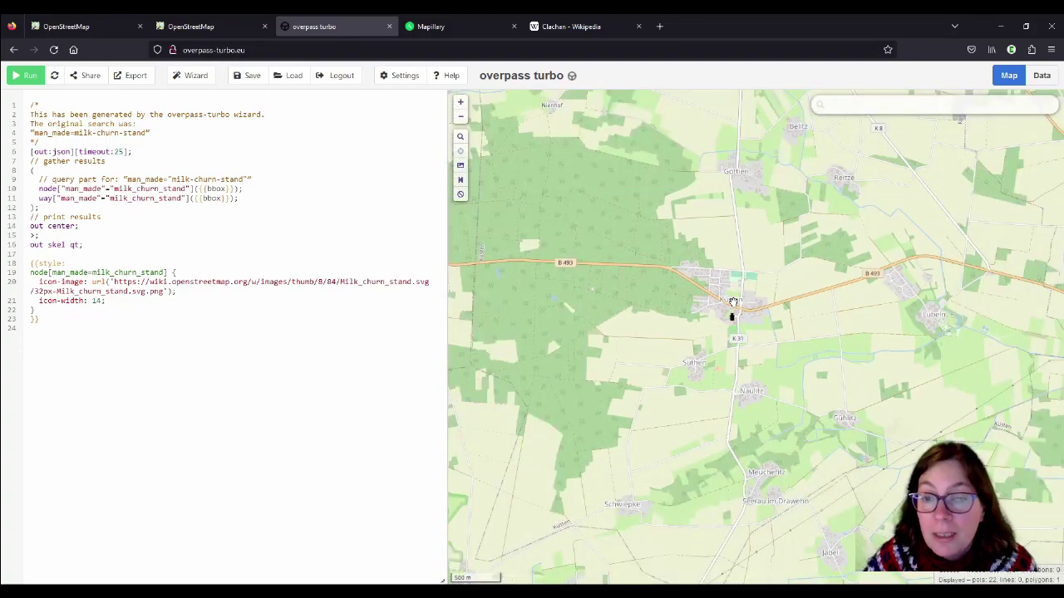
pyautogui.scroll(2, 700, 367)
pyautogui.scroll(3, 700, 367)
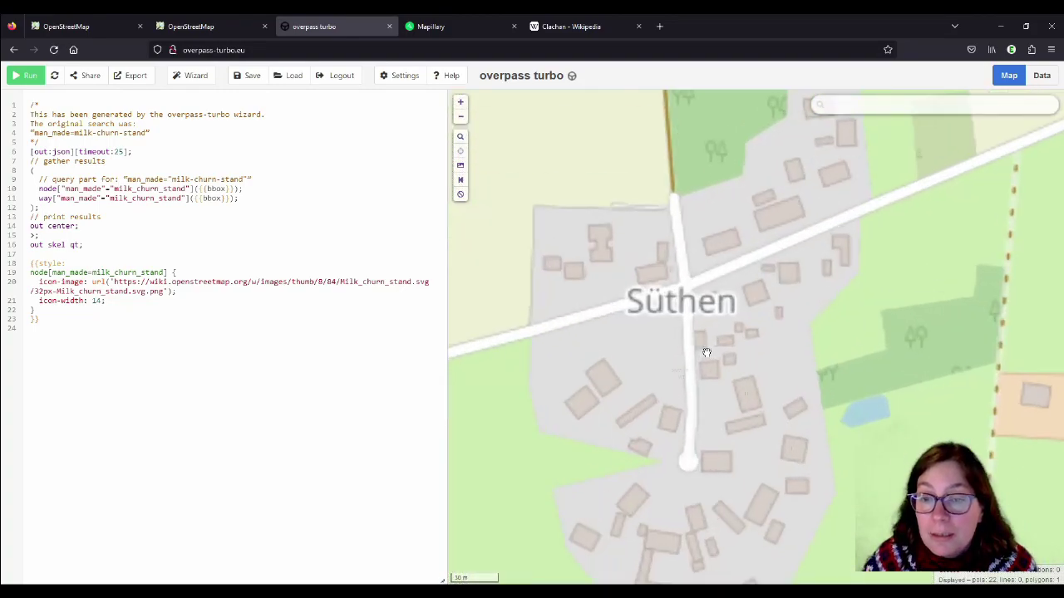
pyautogui.moveTo(715, 409); pyautogui.dragTo(713, 356)
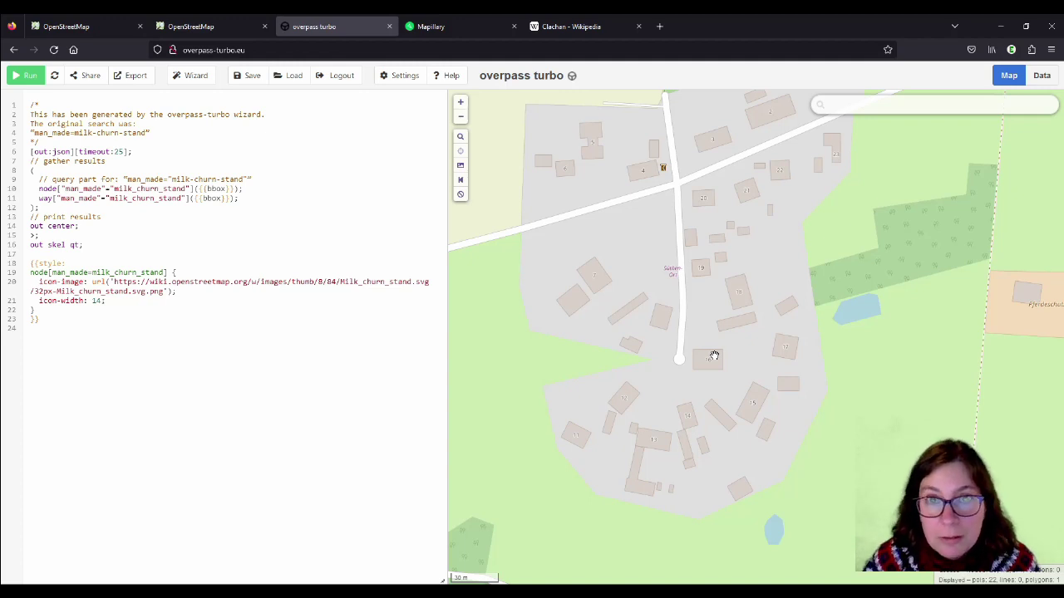
pyautogui.click(584, 26)
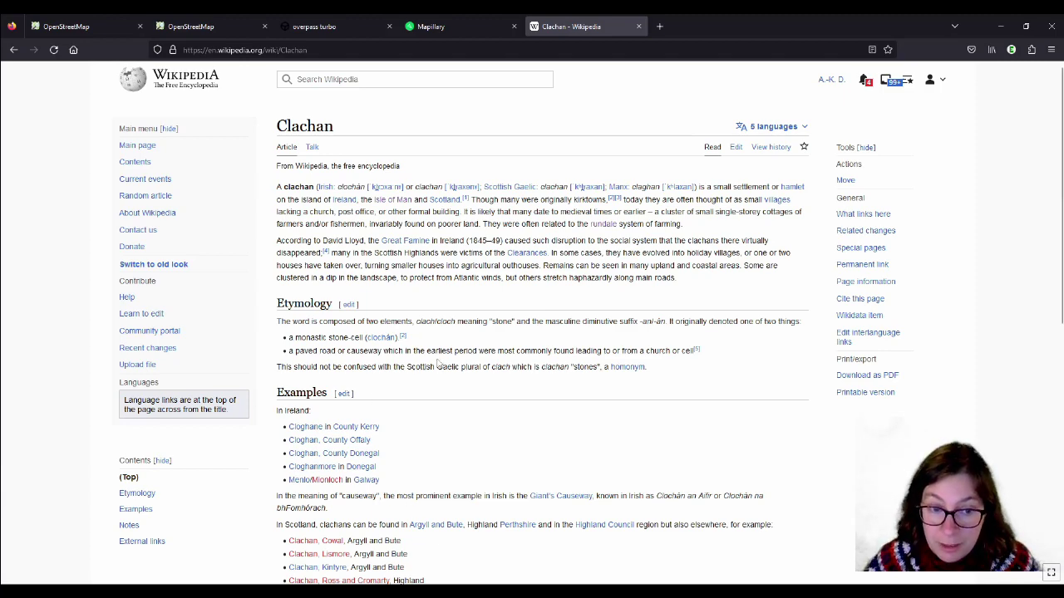
# - Read through the Clachan article and switch back to the OpenStreetMap view of Boolyglass
pyautogui.scroll(-3, 439, 364)
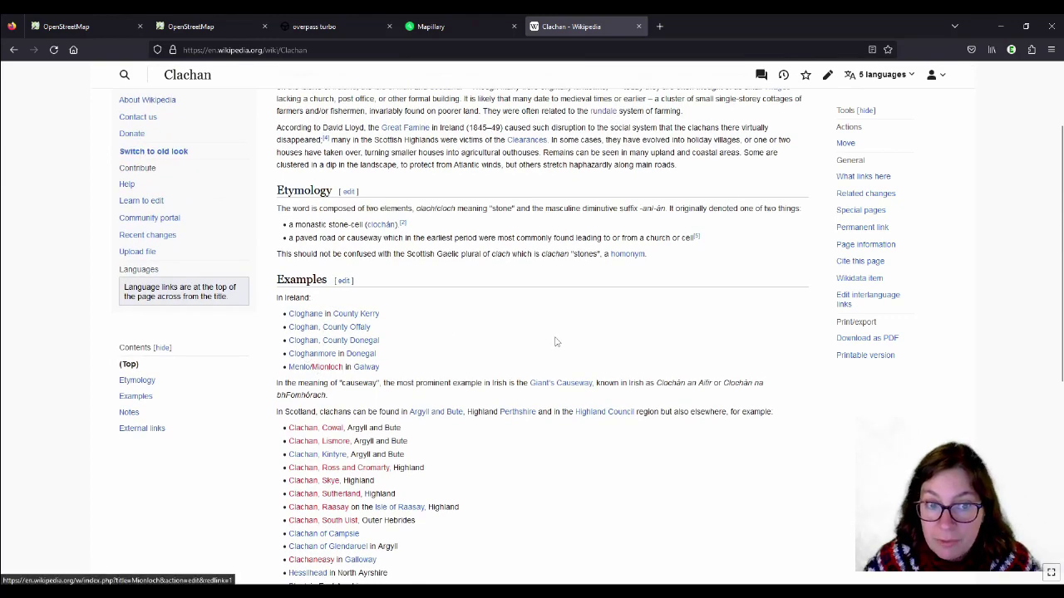
pyautogui.scroll(1, 559, 373)
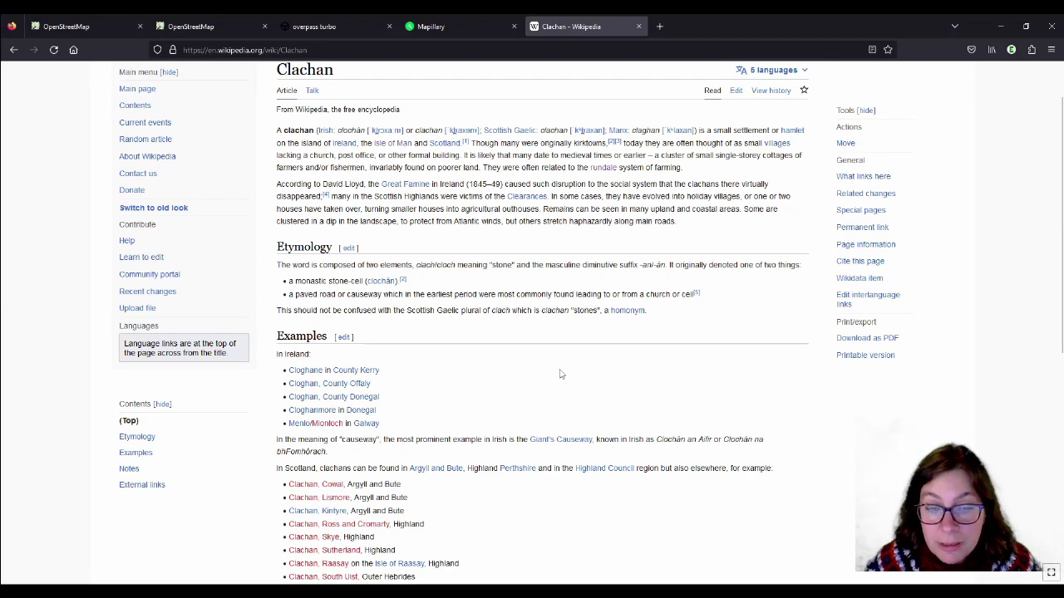
pyautogui.hotkey('ctrl', 'Tab')
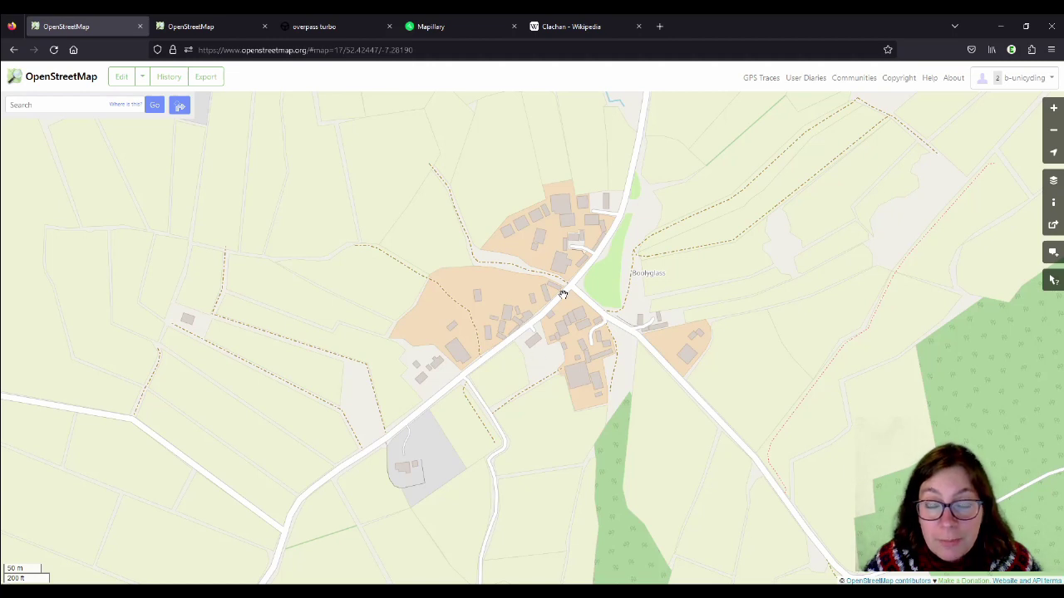
# - Centre the hamlet in the second map tab, then glance back at the Boolyglass village map
pyautogui.click(188, 28)
pyautogui.moveTo(532, 363); pyautogui.dragTo(579, 369)
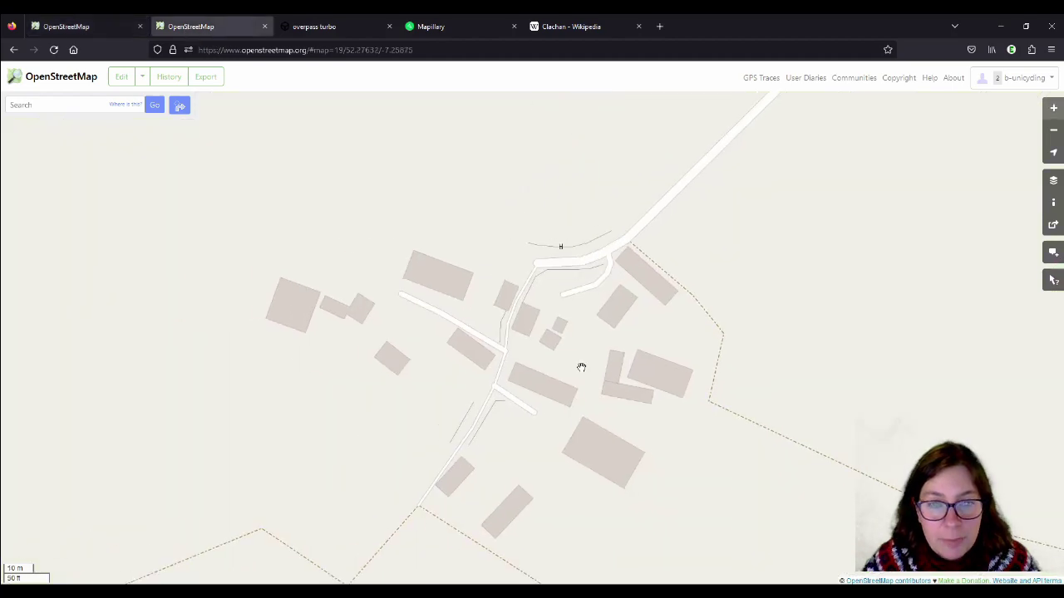
pyautogui.scroll(-2, 574, 350)
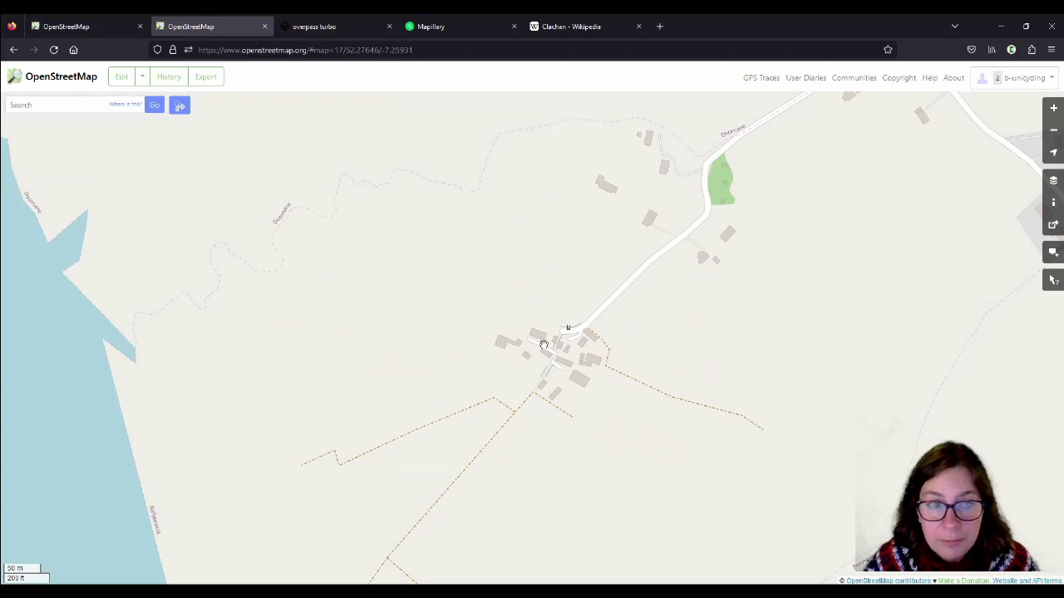
pyautogui.moveTo(560, 347); pyautogui.dragTo(578, 261)
pyautogui.click(125, 26)
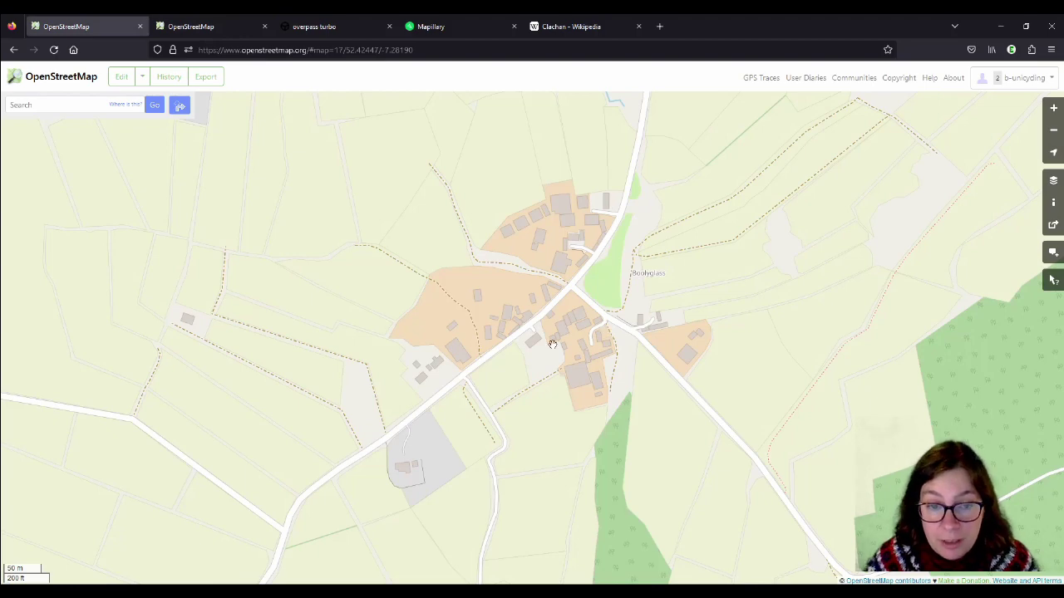
pyautogui.scroll(-1, 544, 342)
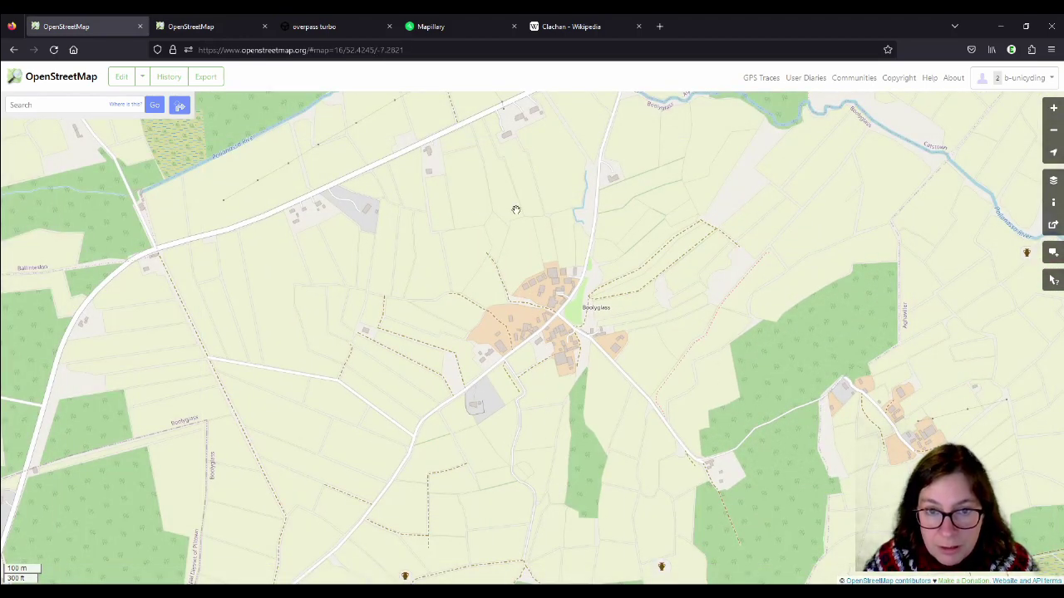
pyautogui.scroll(1, 591, 311)
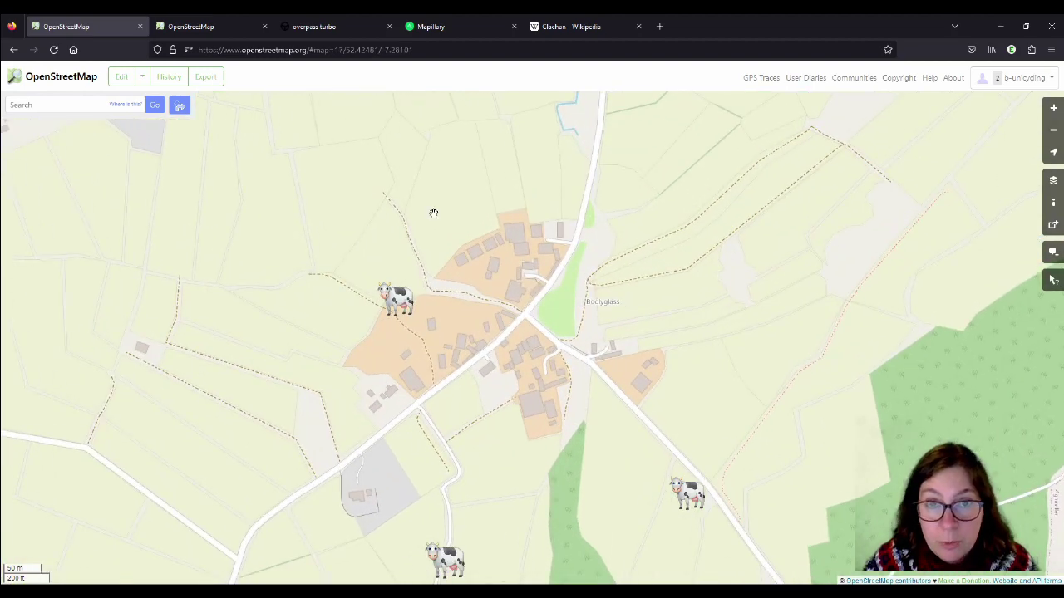
# - Zoom in on the hamlet's cluster of about fifteen buildings near the river
pyautogui.click(209, 26)
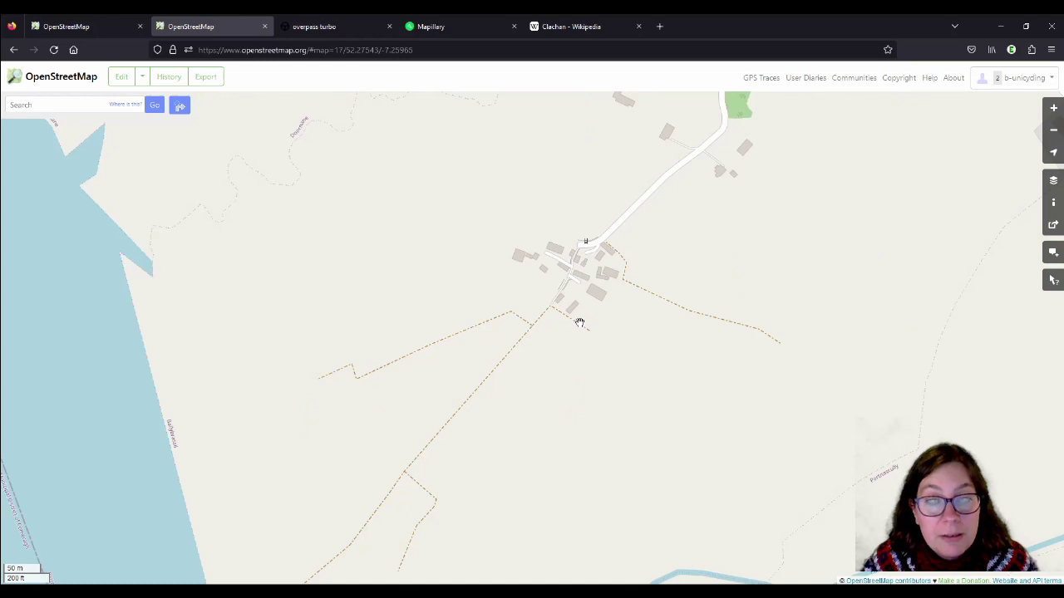
pyautogui.scroll(-1, 580, 316)
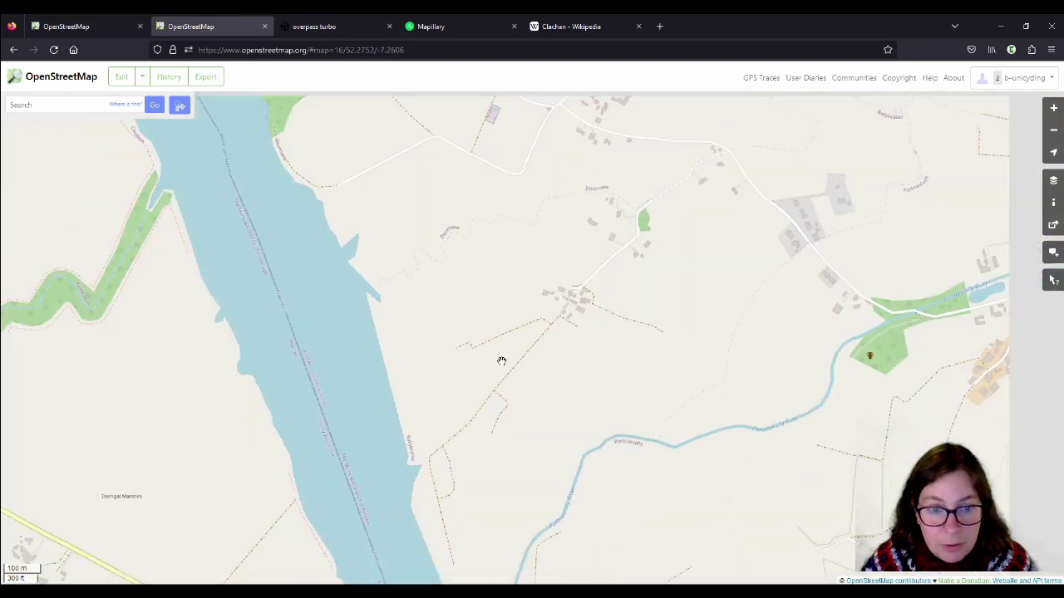
pyautogui.scroll(-1, 499, 360)
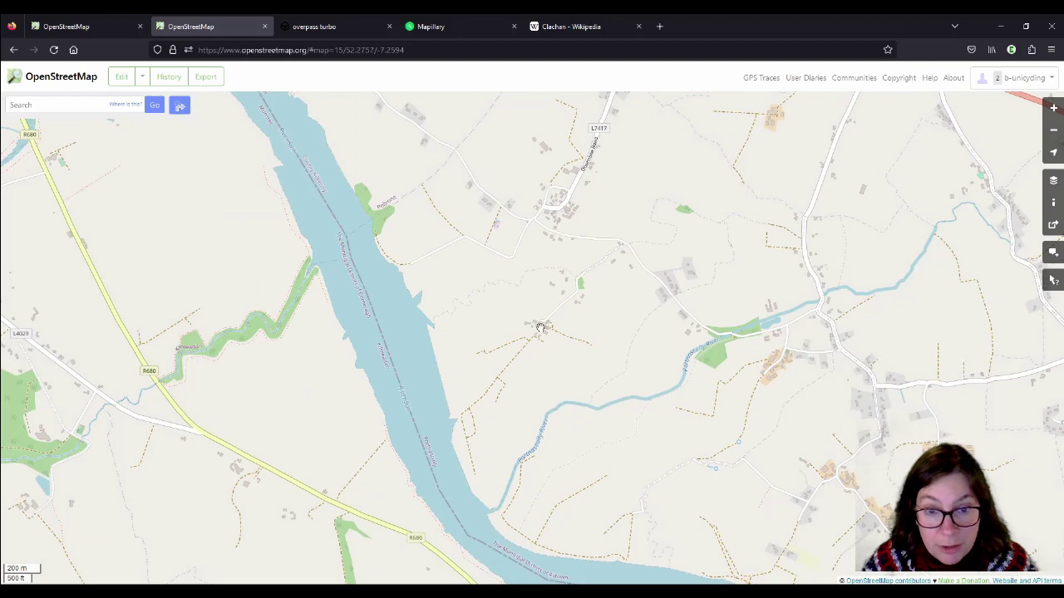
pyautogui.scroll(2, 542, 327)
pyautogui.scroll(2, 546, 327)
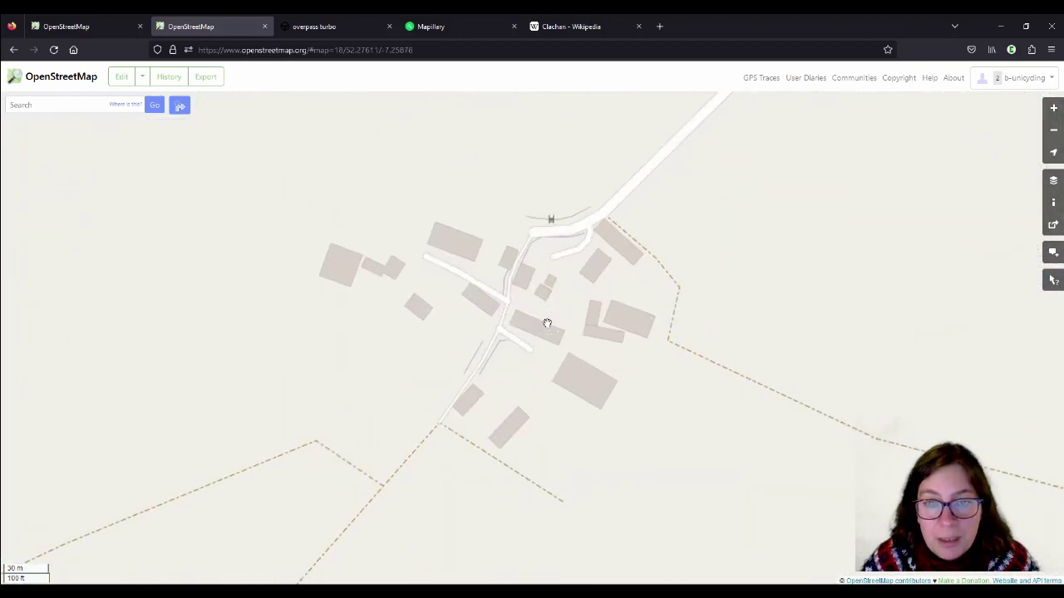
pyautogui.scroll(-1, 521, 321)
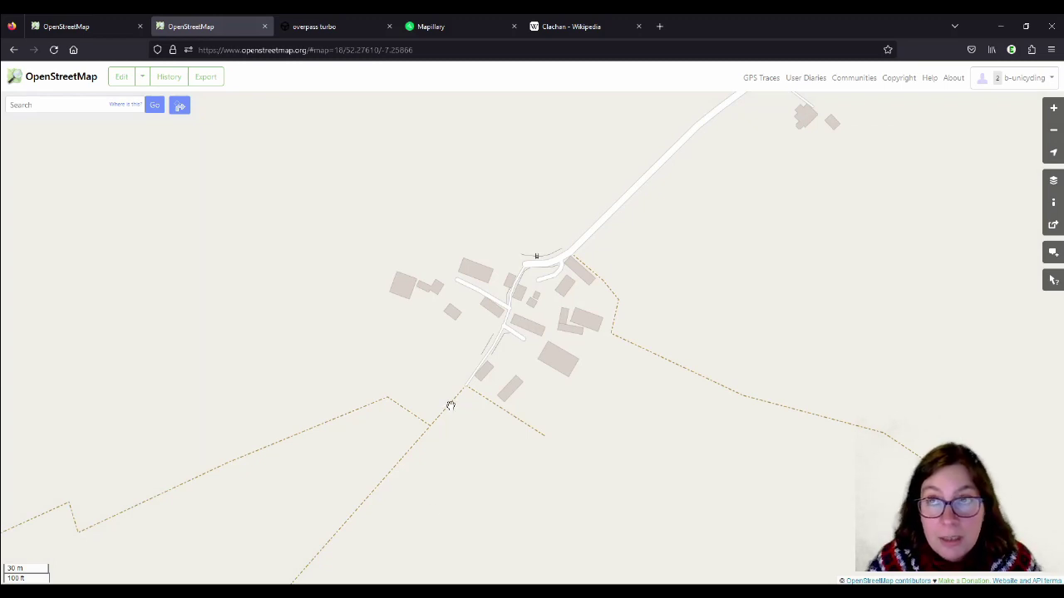
# - Check the Ballybrazil thatched-cottage photos on page 36 of the Co Kilkenny thatch survey PDF
pyautogui.moveTo(289, 592)
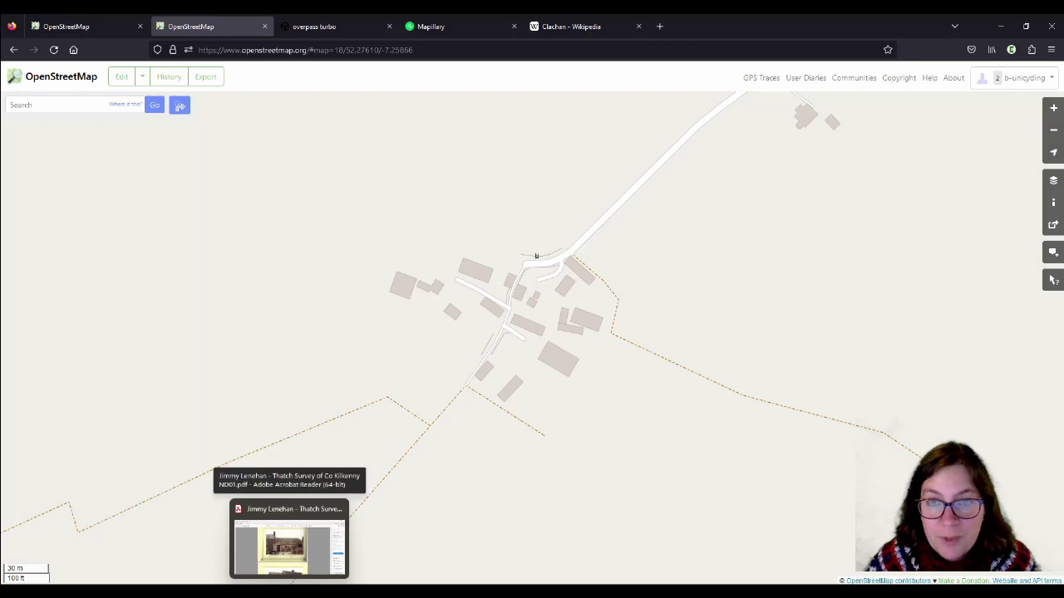
pyautogui.click(289, 544)
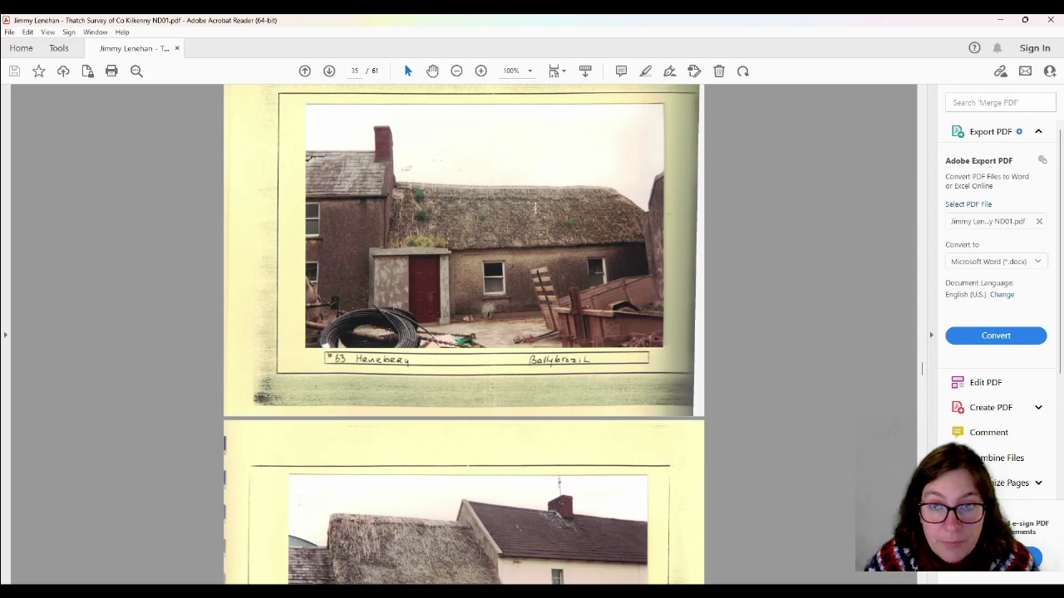
pyautogui.hotkey('alt', 'Tab')
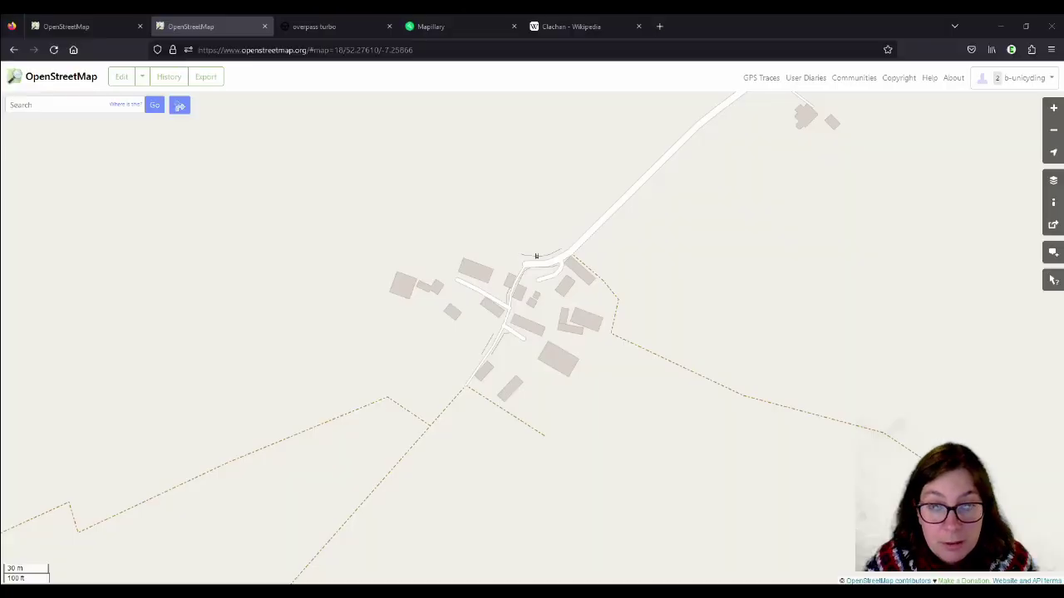
pyautogui.scroll(2, 525, 278)
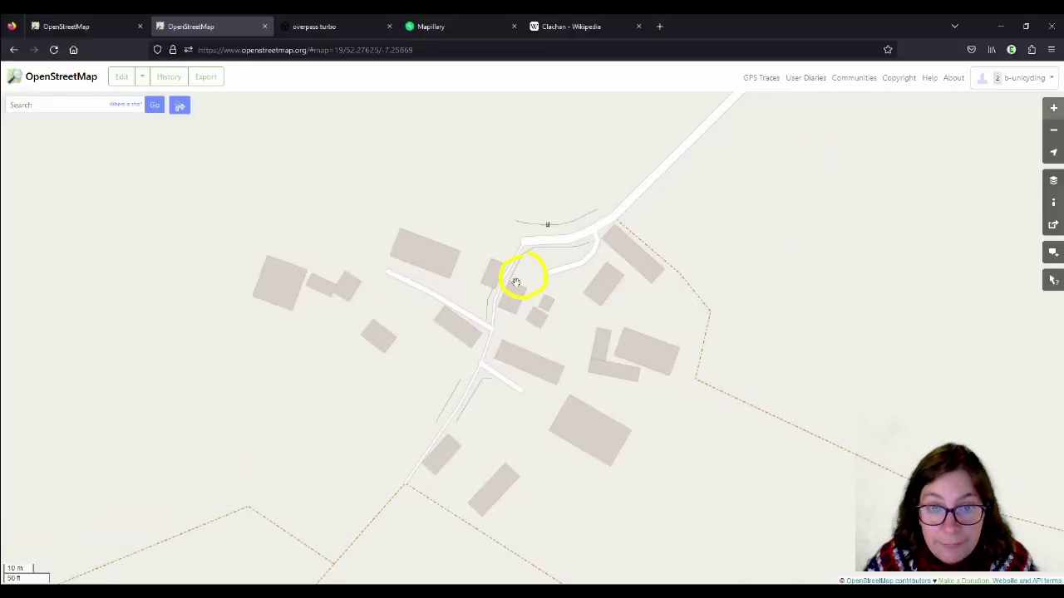
pyautogui.hotkey('alt', 'Tab')
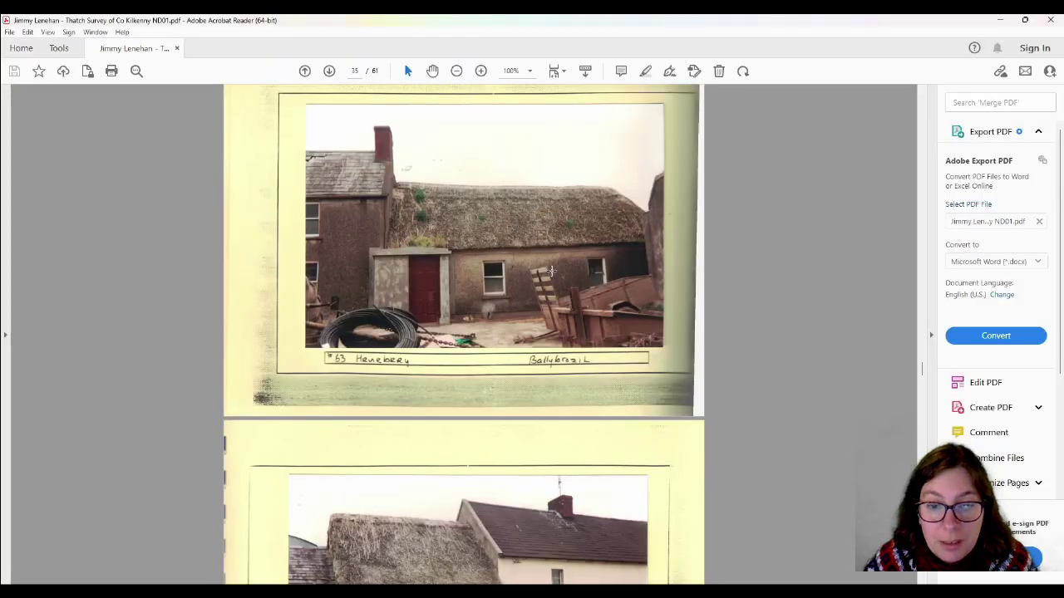
pyautogui.scroll(-5, 397, 355)
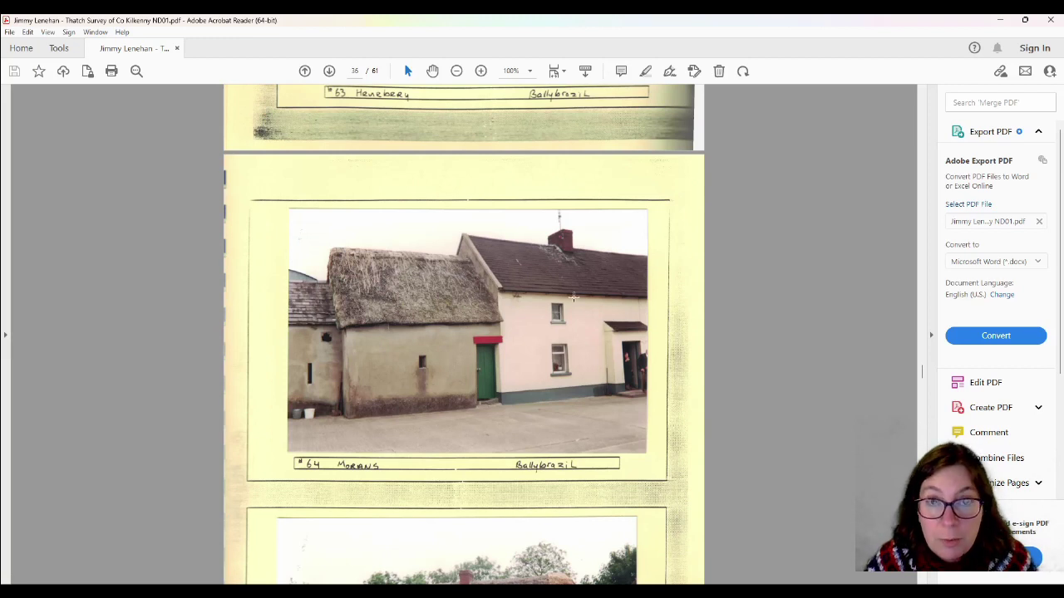
pyautogui.hotkey('alt', 'Tab')
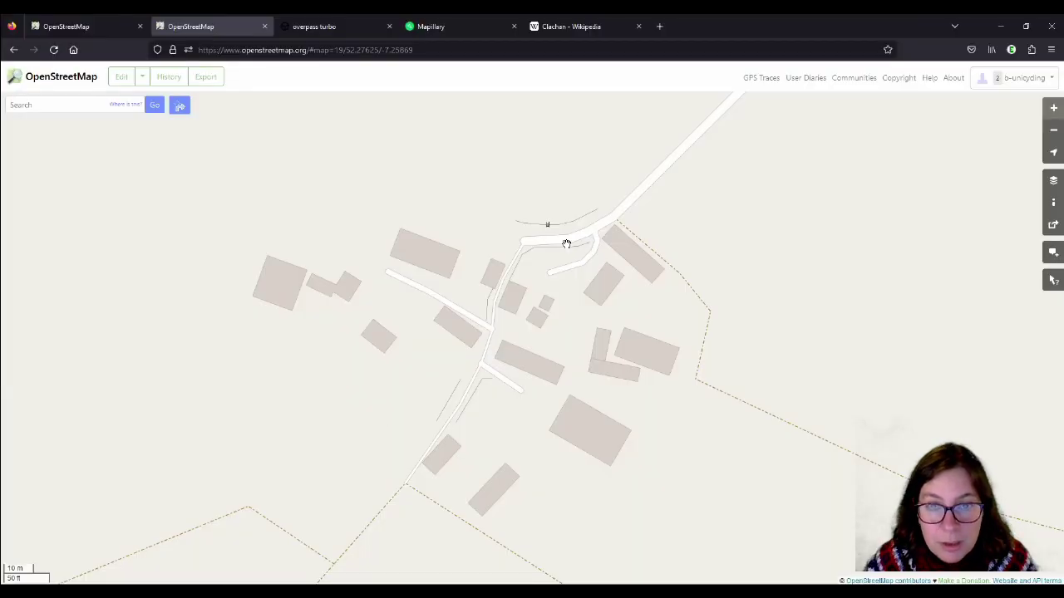
# - Look over the riverside hamlet and the area north of it, briefly checking the Booleyglass map
pyautogui.click(529, 273)
pyautogui.click(500, 235)
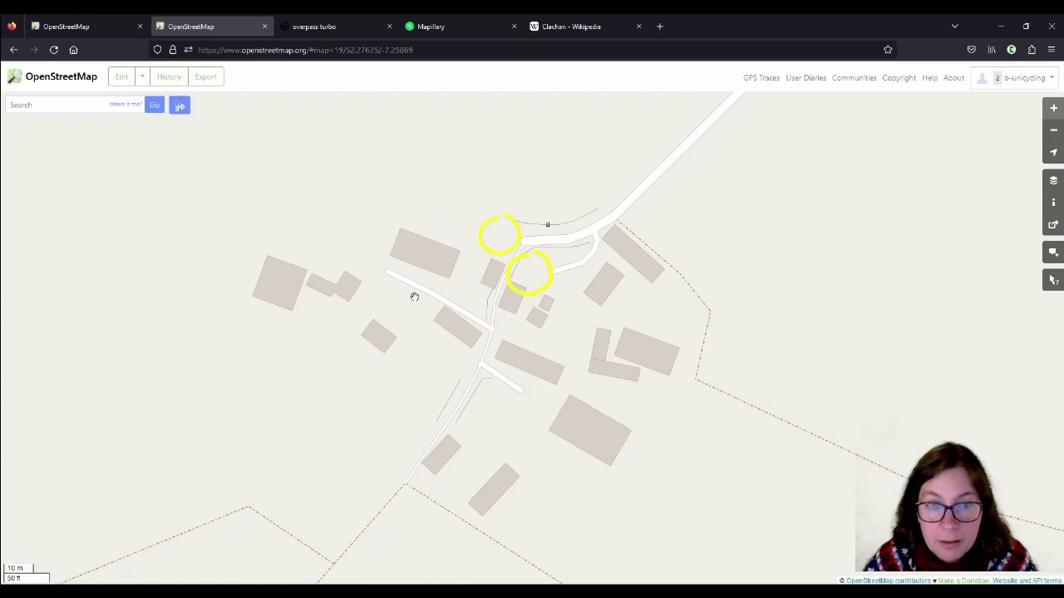
pyautogui.click(457, 332)
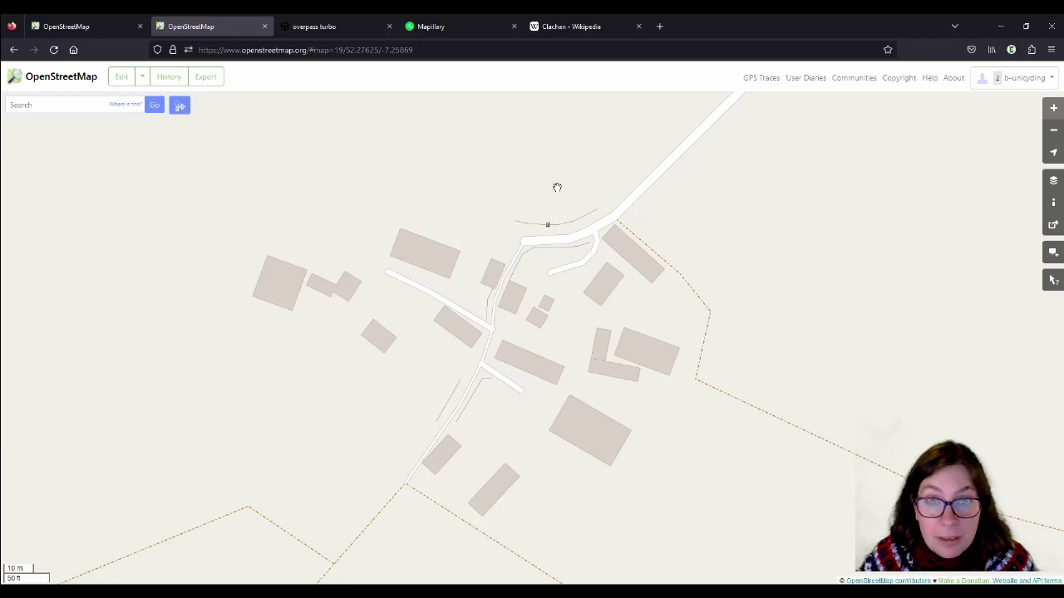
pyautogui.moveTo(557, 187); pyautogui.dragTo(521, 340)
pyautogui.scroll(-1, 520, 340)
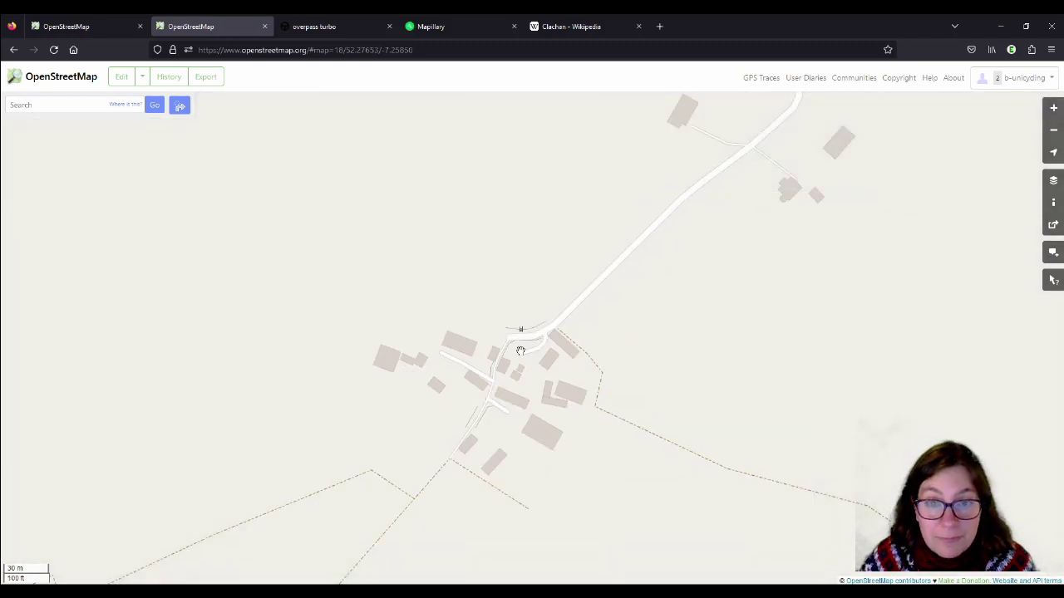
pyautogui.scroll(-1, 521, 351)
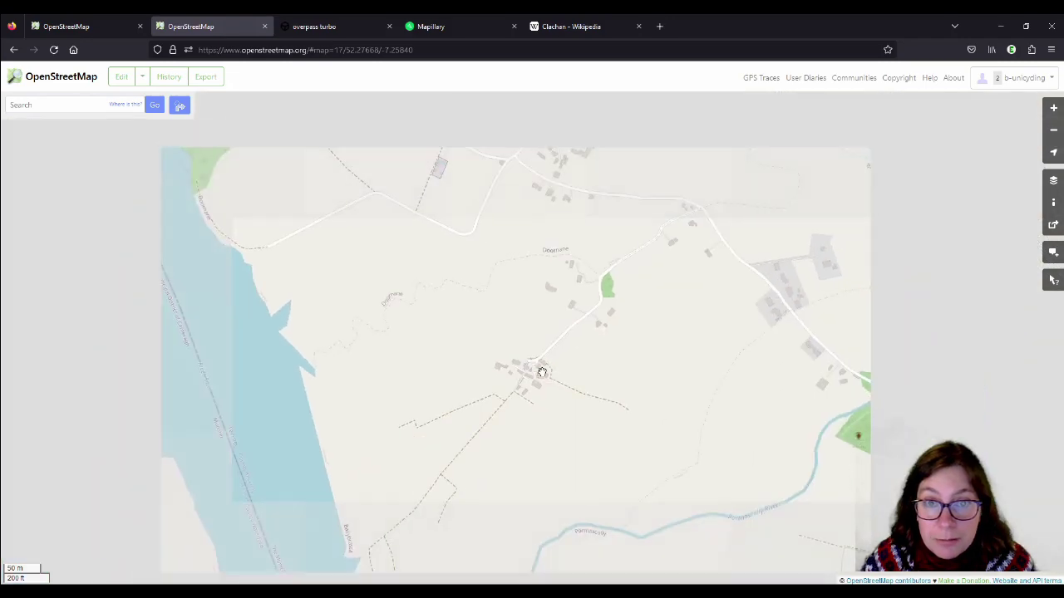
pyautogui.moveTo(528, 233); pyautogui.dragTo(546, 438)
pyautogui.scroll(-1, 550, 214)
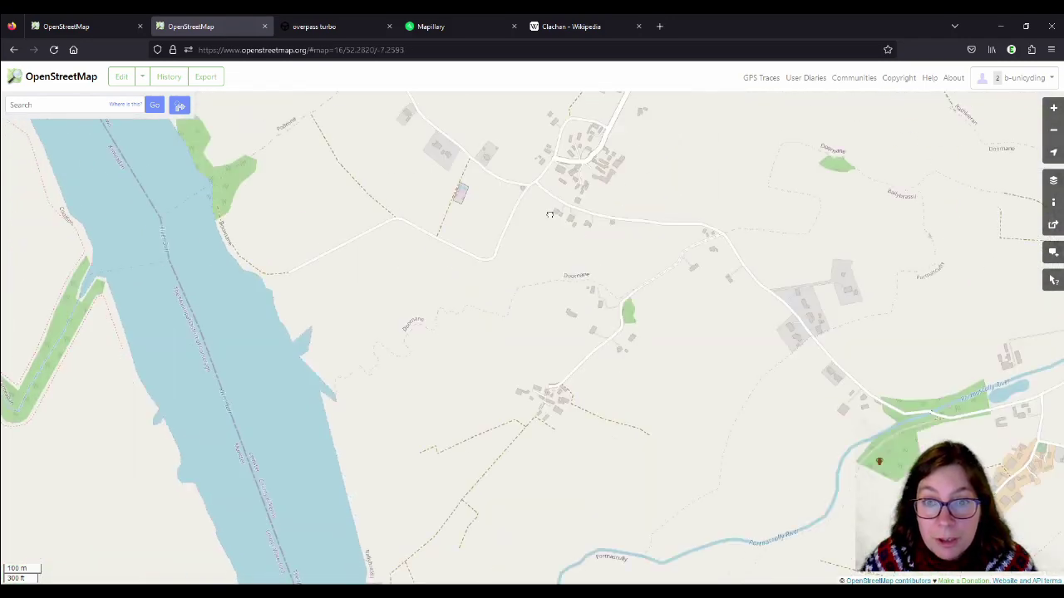
pyautogui.scroll(1, 554, 314)
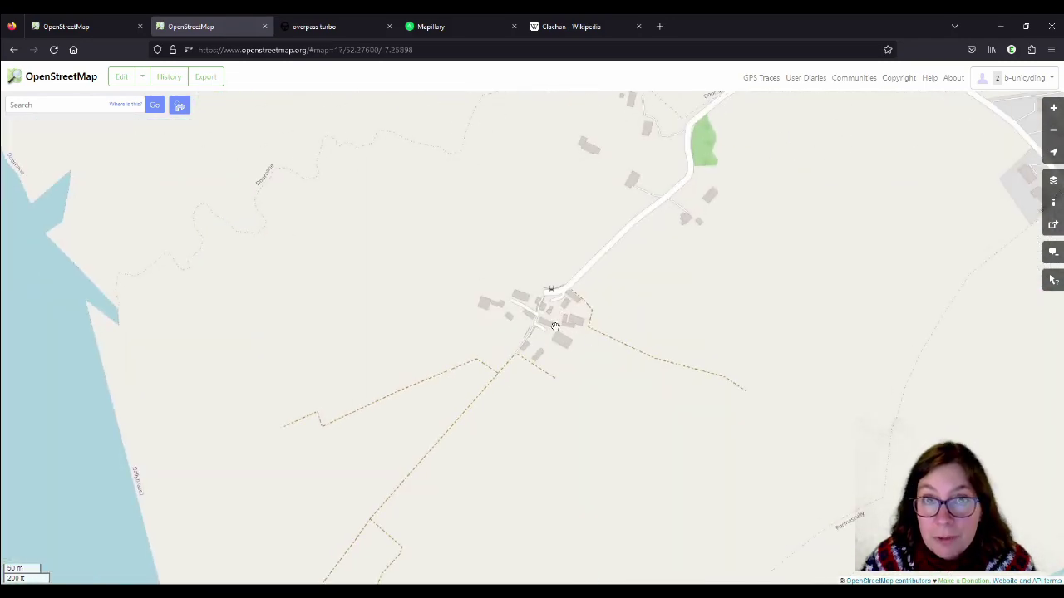
pyautogui.click(99, 26)
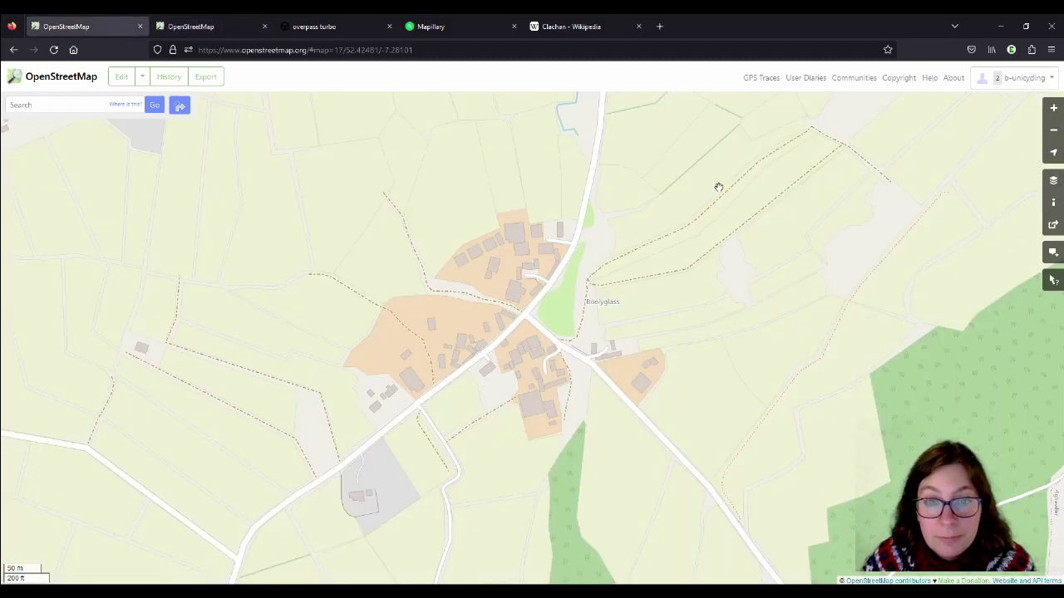
pyautogui.click(216, 26)
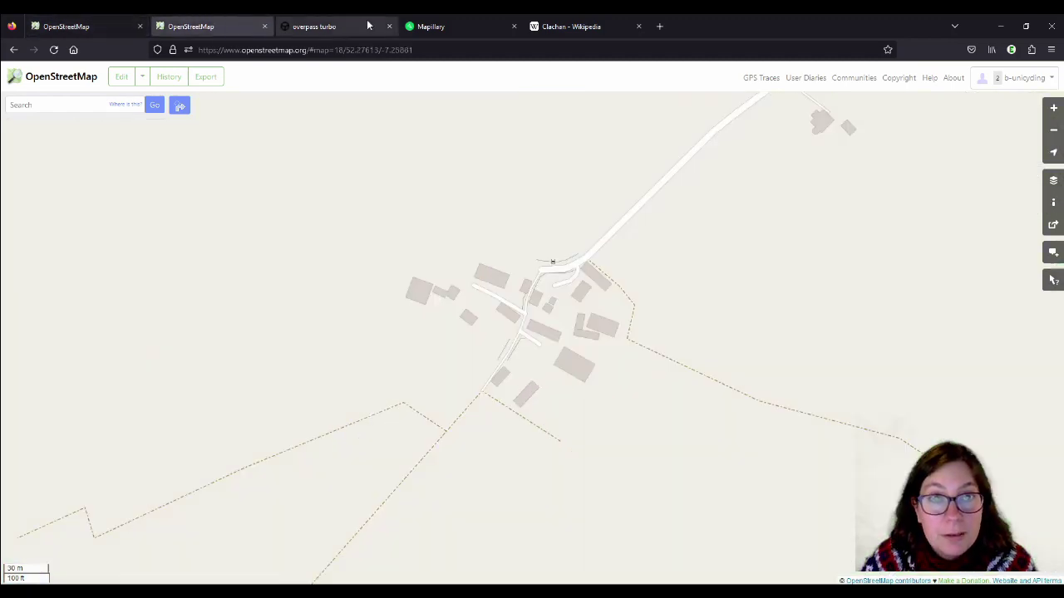
# - Bring up the overpass turbo milk churn stand map and centre it on Meuchefitz
pyautogui.click(378, 28)
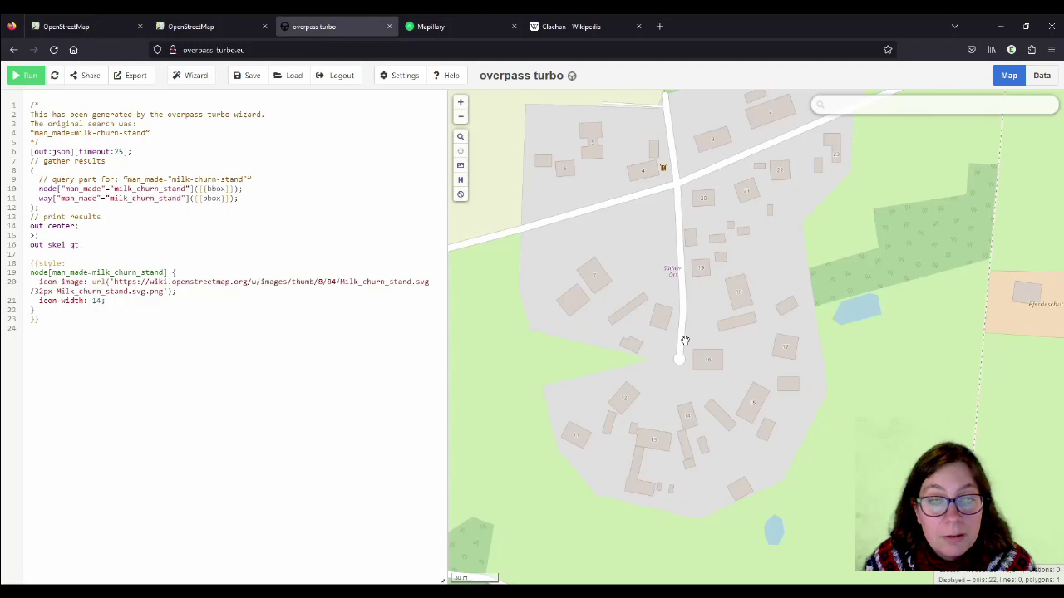
pyautogui.scroll(-3, 685, 341)
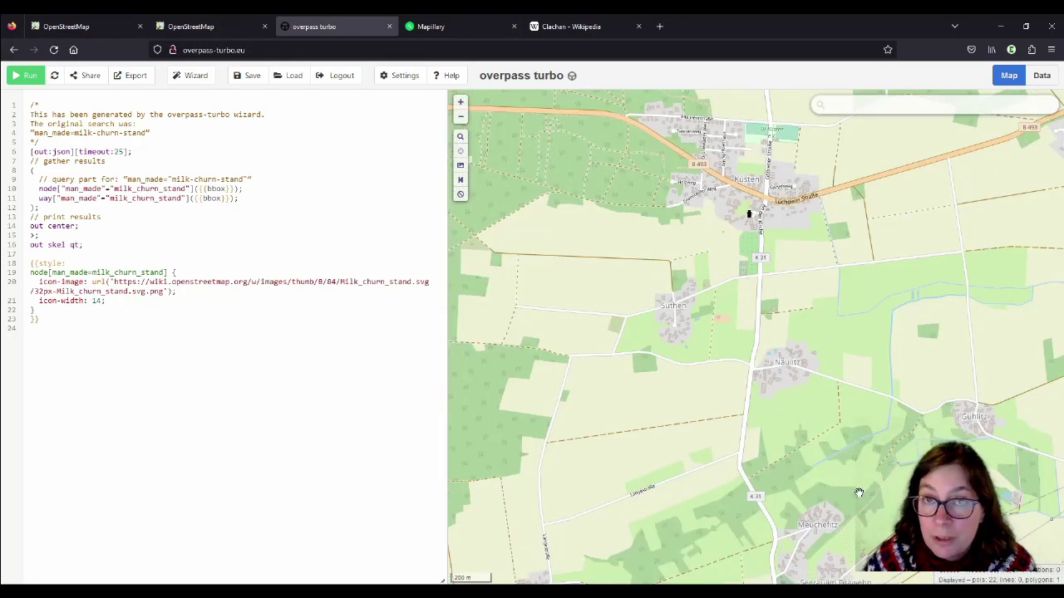
pyautogui.moveTo(808, 449); pyautogui.dragTo(731, 302)
pyautogui.scroll(1, 696, 326)
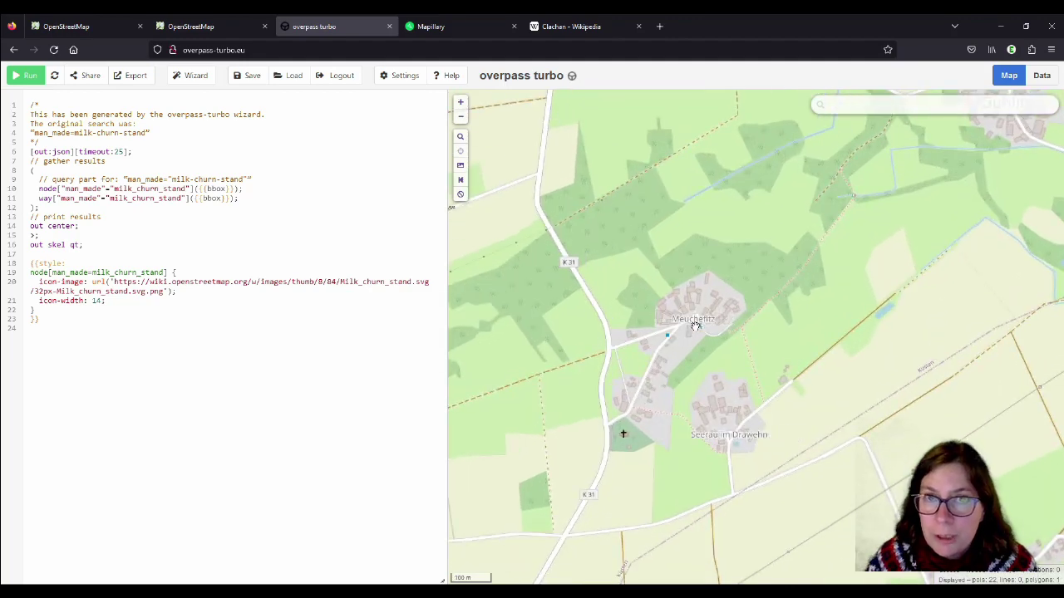
pyautogui.scroll(1, 695, 326)
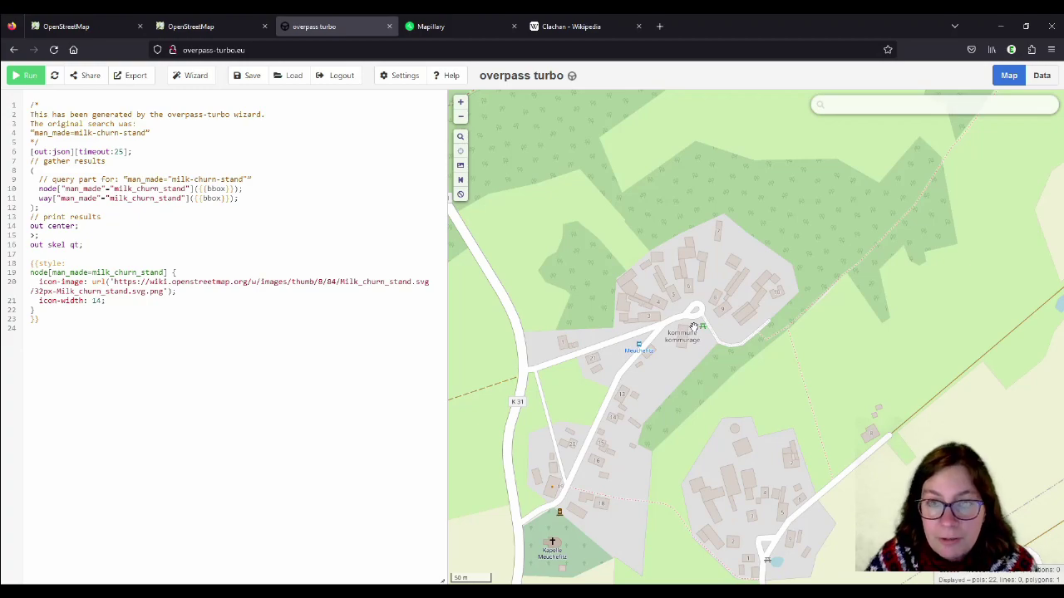
pyautogui.scroll(-4, 693, 326)
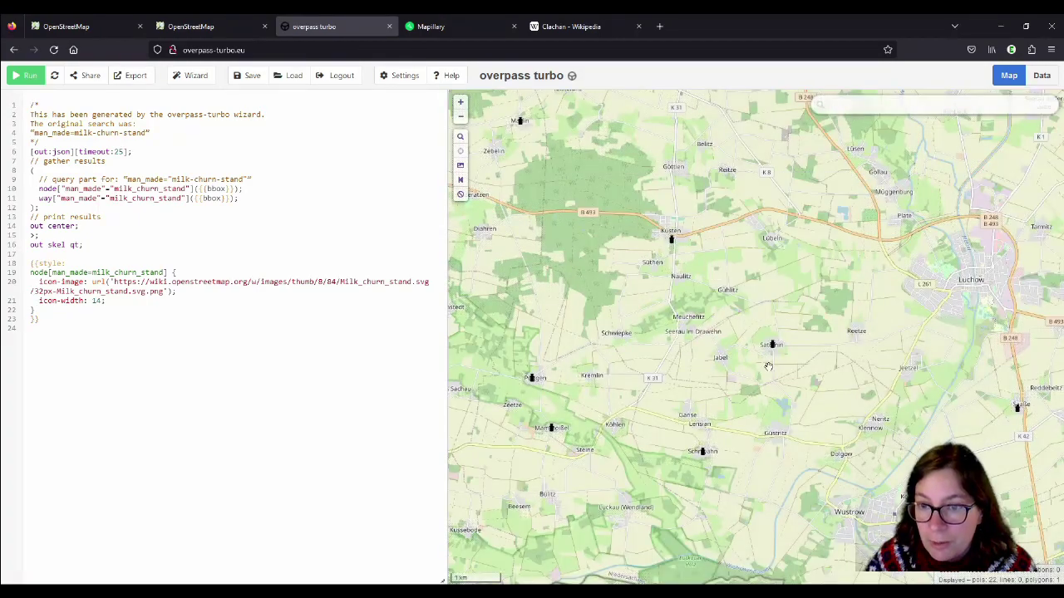
pyautogui.scroll(5, 768, 366)
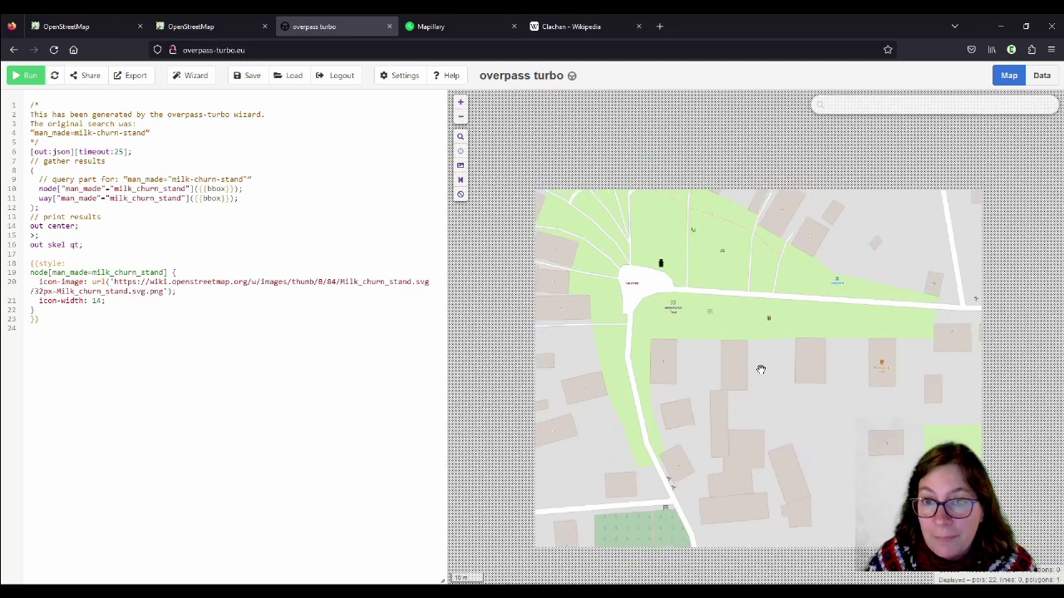
pyautogui.scroll(-1, 761, 369)
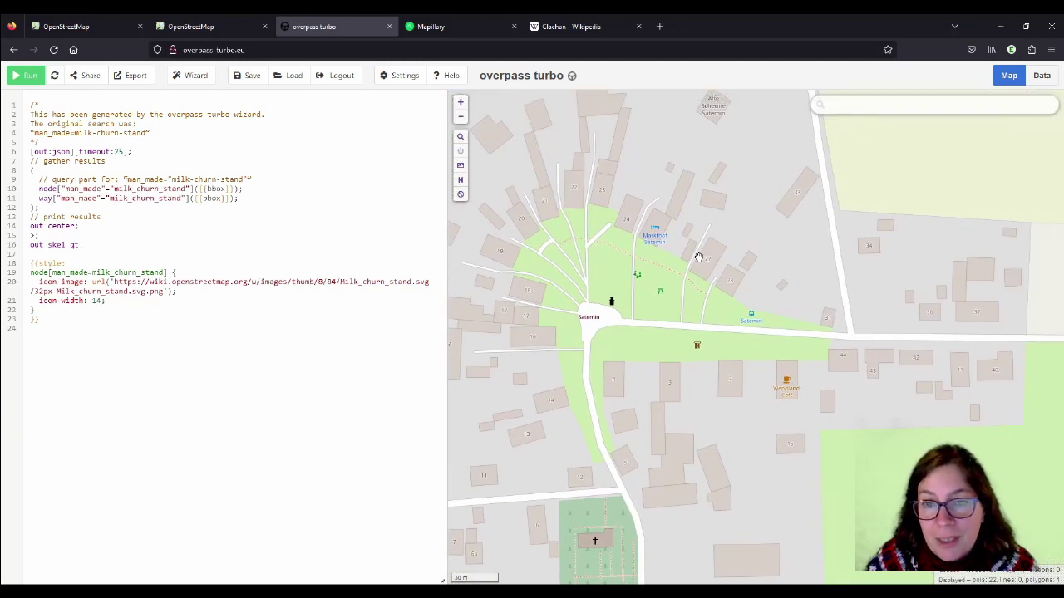
# - Centre the map on Satemin's milk churn stand marker at the village green's entrance
pyautogui.moveTo(611, 306); pyautogui.dragTo(661, 286)
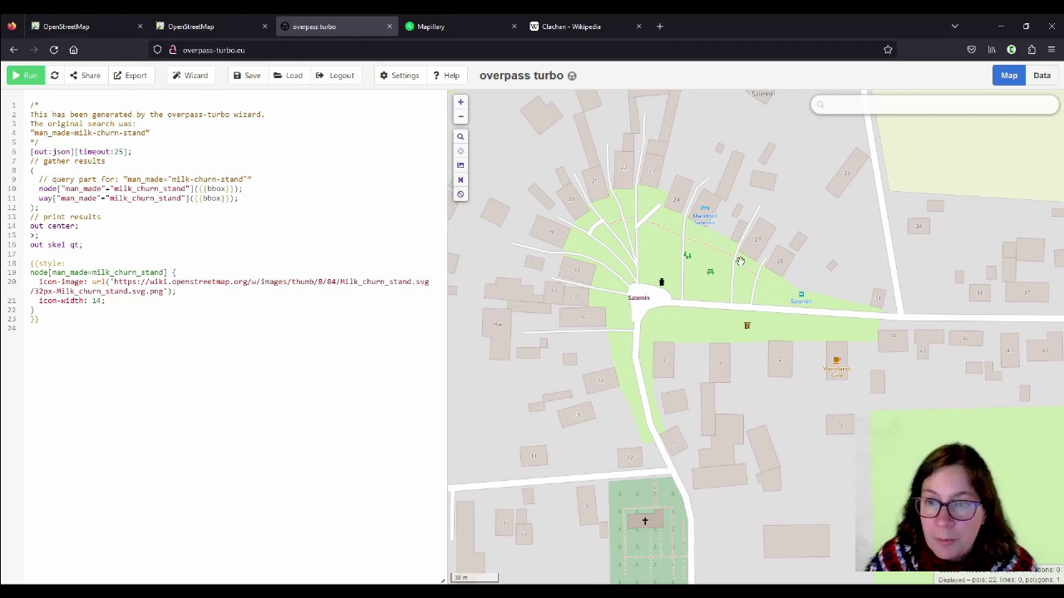
pyautogui.moveTo(732, 484); pyautogui.dragTo(727, 336)
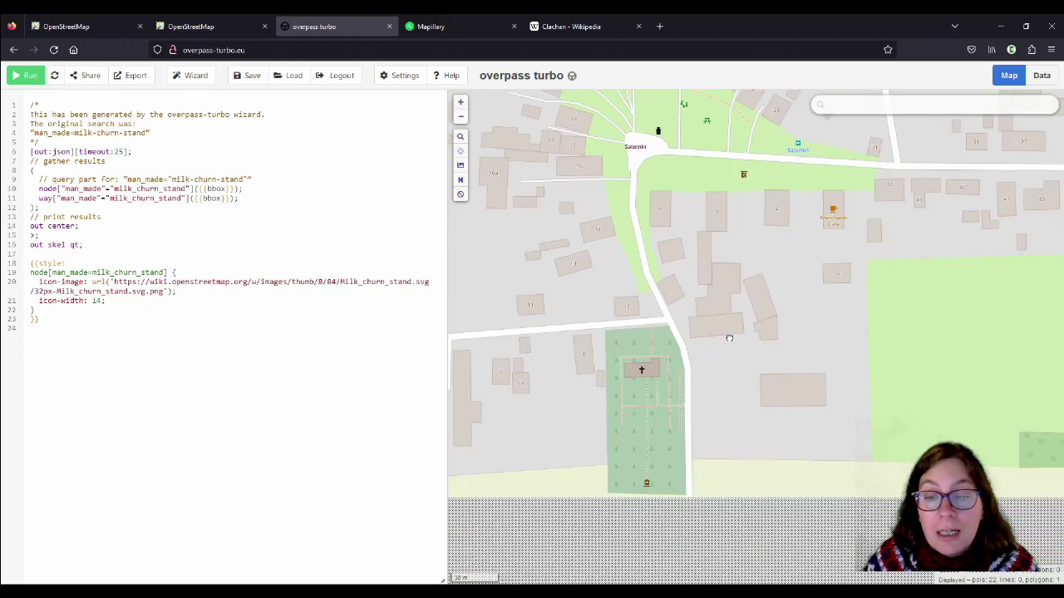
pyautogui.moveTo(716, 218); pyautogui.dragTo(722, 458)
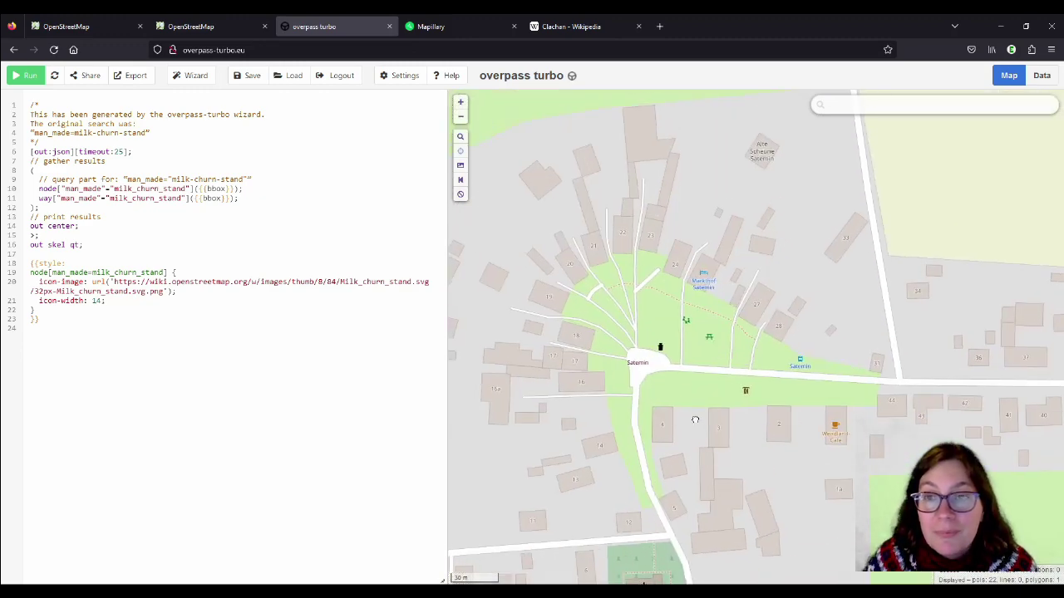
pyautogui.moveTo(692, 423); pyautogui.dragTo(724, 416)
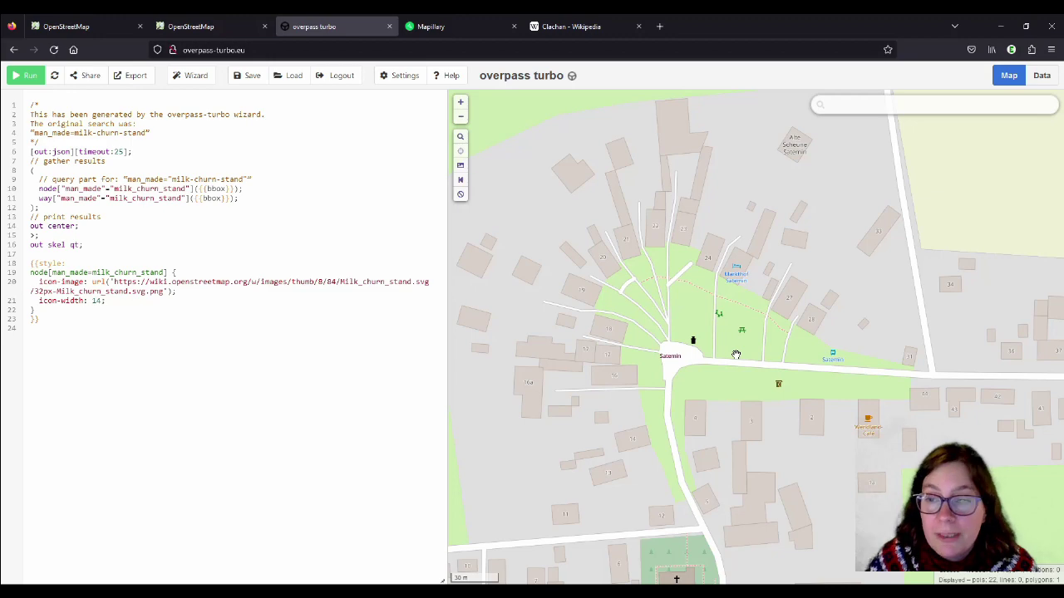
pyautogui.scroll(-1, 670, 339)
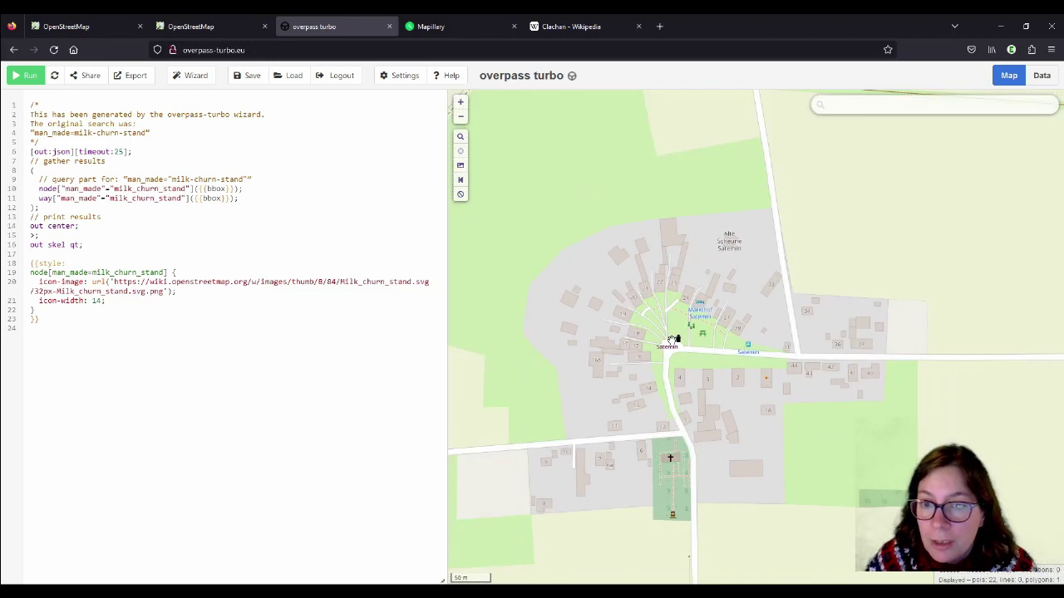
pyautogui.scroll(1, 671, 340)
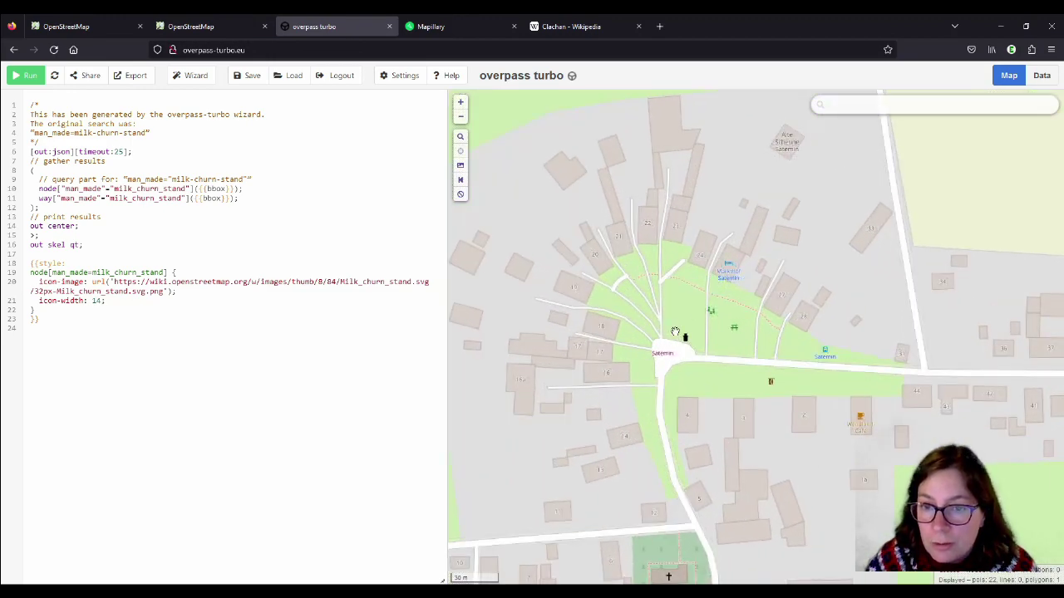
pyautogui.scroll(-1, 675, 332)
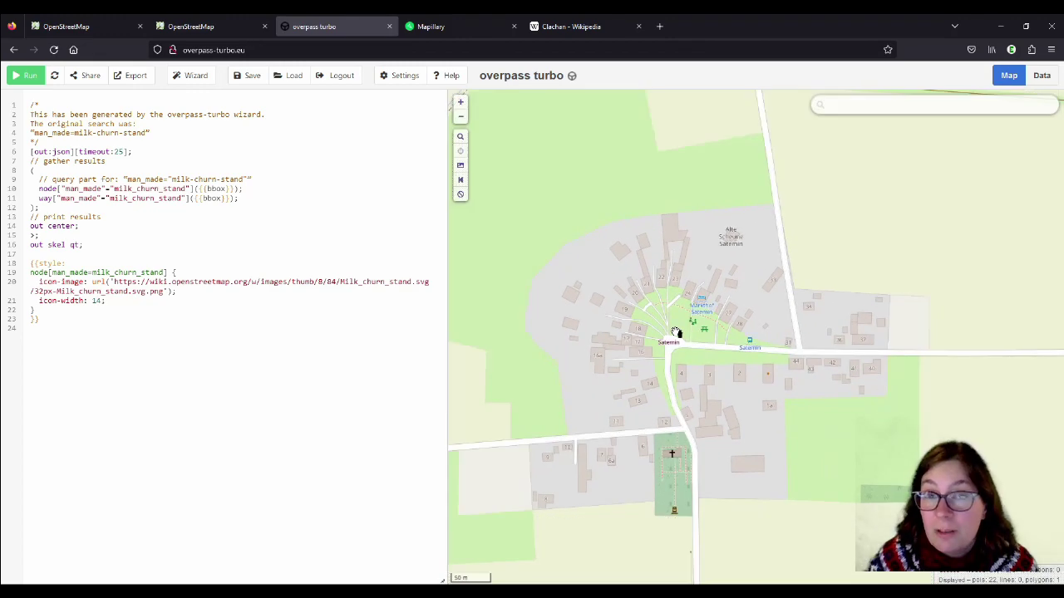
pyautogui.scroll(1, 694, 345)
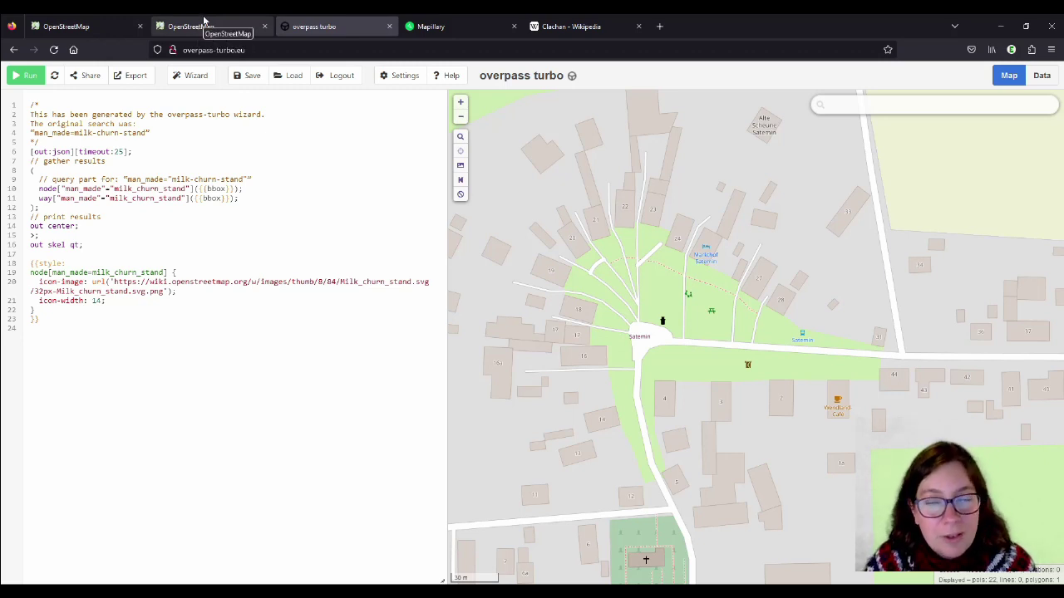
# - Move the milk churn stand map to the marker in Schreyahn
pyautogui.click(211, 25)
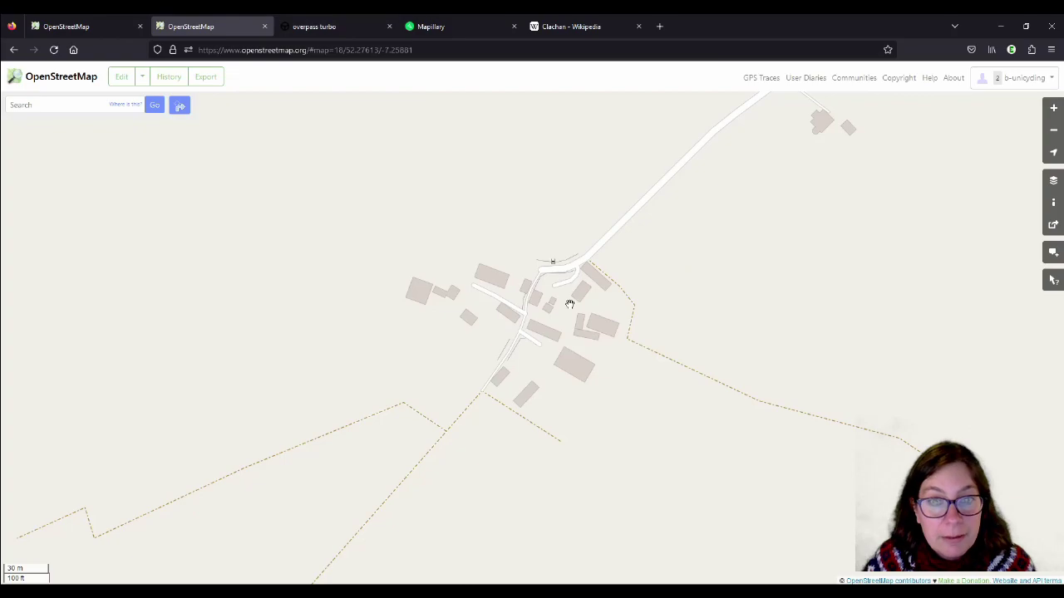
pyautogui.scroll(-3, 527, 370)
pyautogui.click(329, 26)
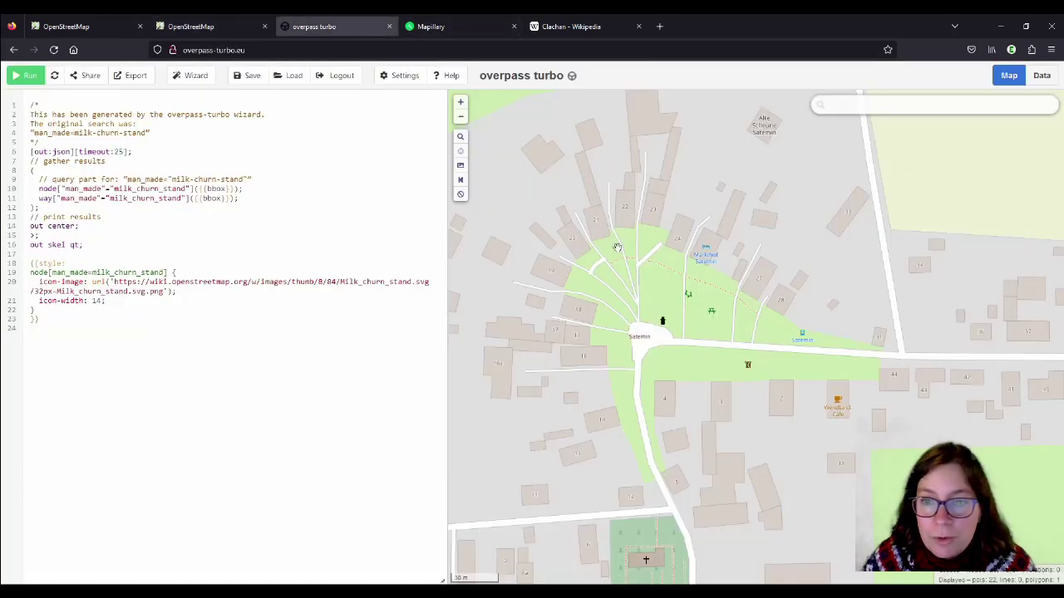
pyautogui.scroll(-5, 662, 328)
pyautogui.moveTo(665, 327); pyautogui.dragTo(667, 241)
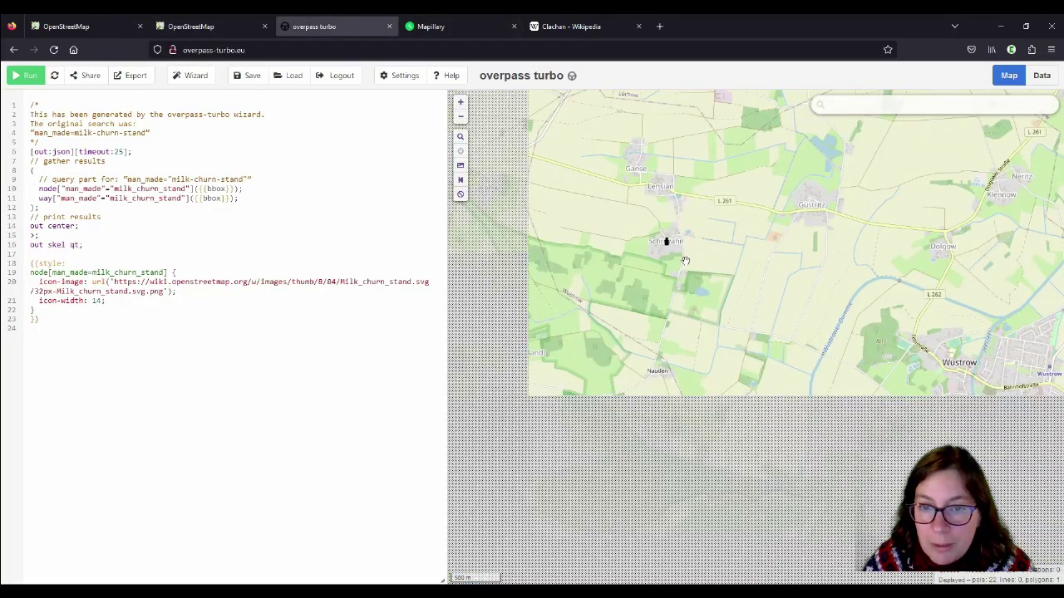
pyautogui.scroll(5, 662, 242)
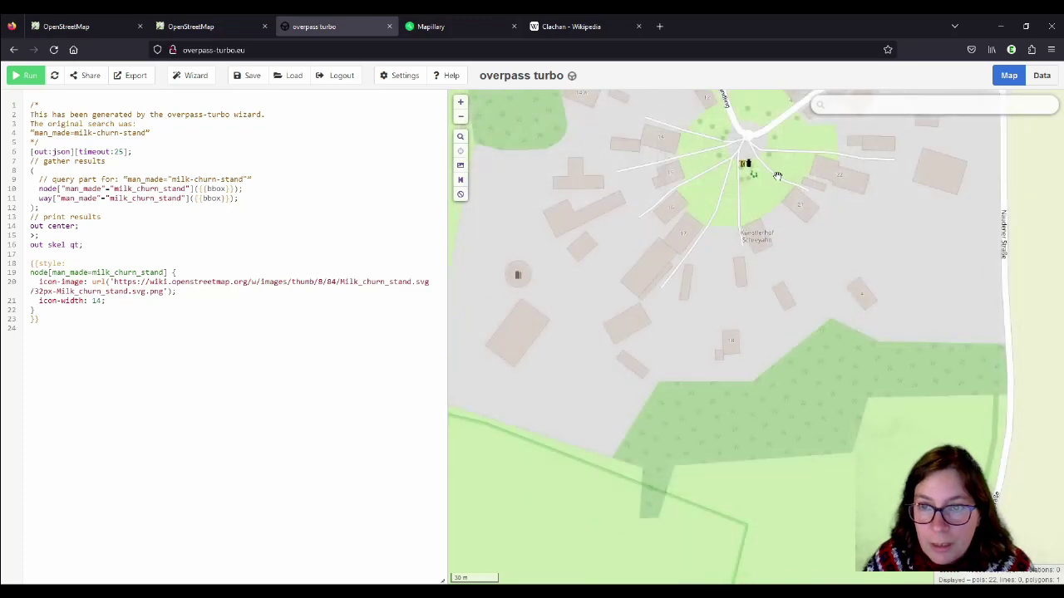
pyautogui.scroll(2, 692, 312)
pyautogui.moveTo(692, 312); pyautogui.dragTo(690, 346)
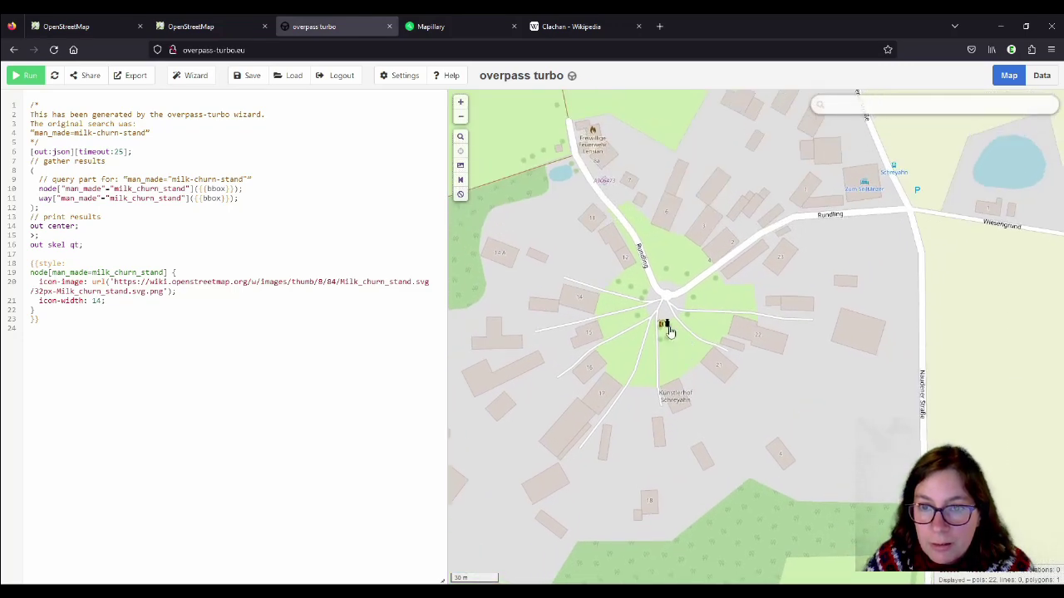
# - Centre the map on Güstritz's milk churn stands along the Güstritzer Rundling
pyautogui.scroll(-3, 656, 306)
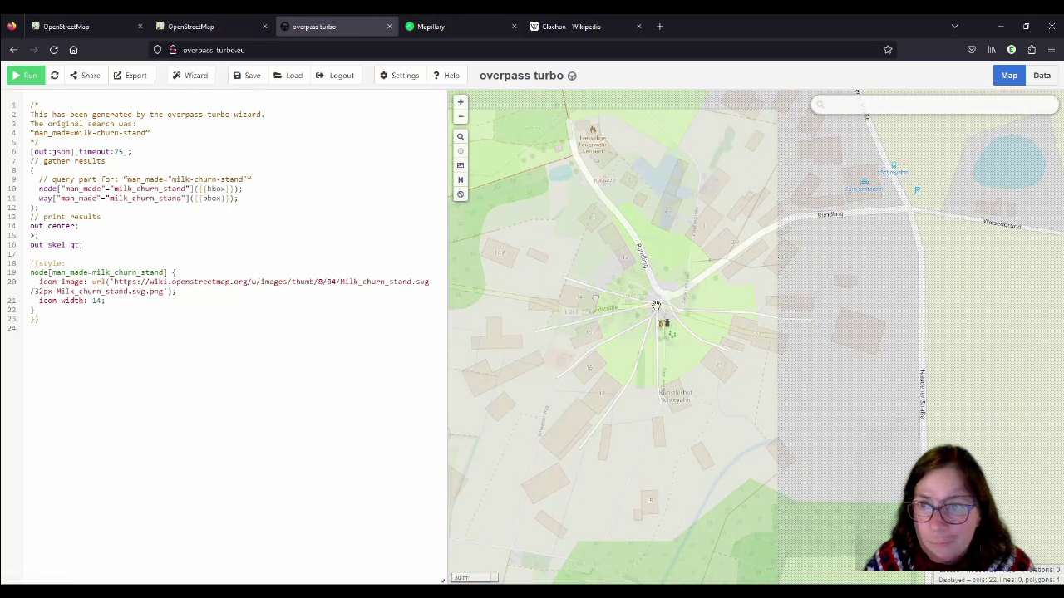
pyautogui.scroll(2, 629, 292)
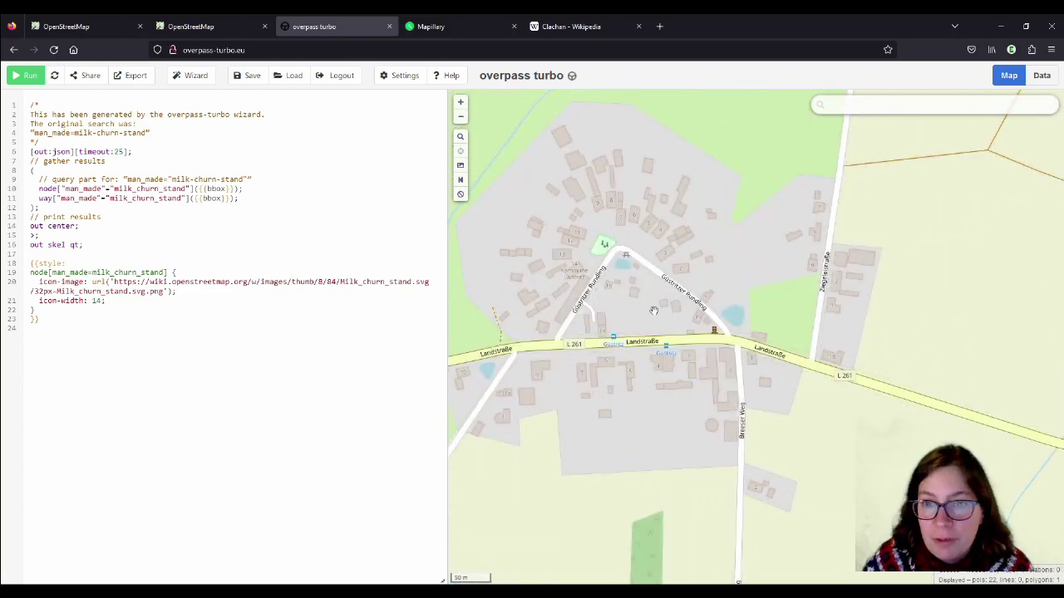
pyautogui.moveTo(634, 318); pyautogui.dragTo(763, 357)
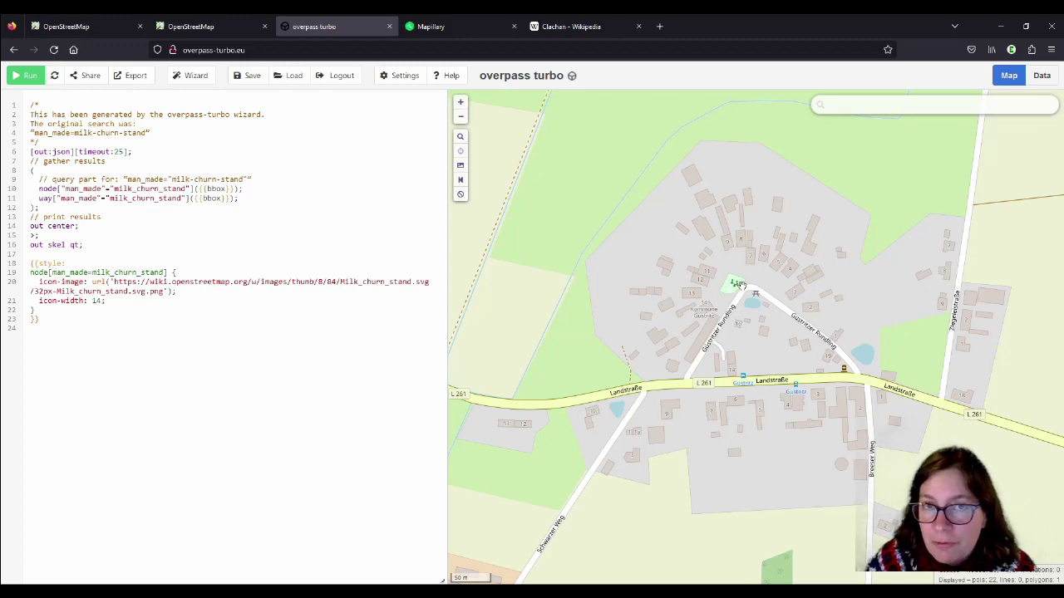
pyautogui.scroll(2, 760, 286)
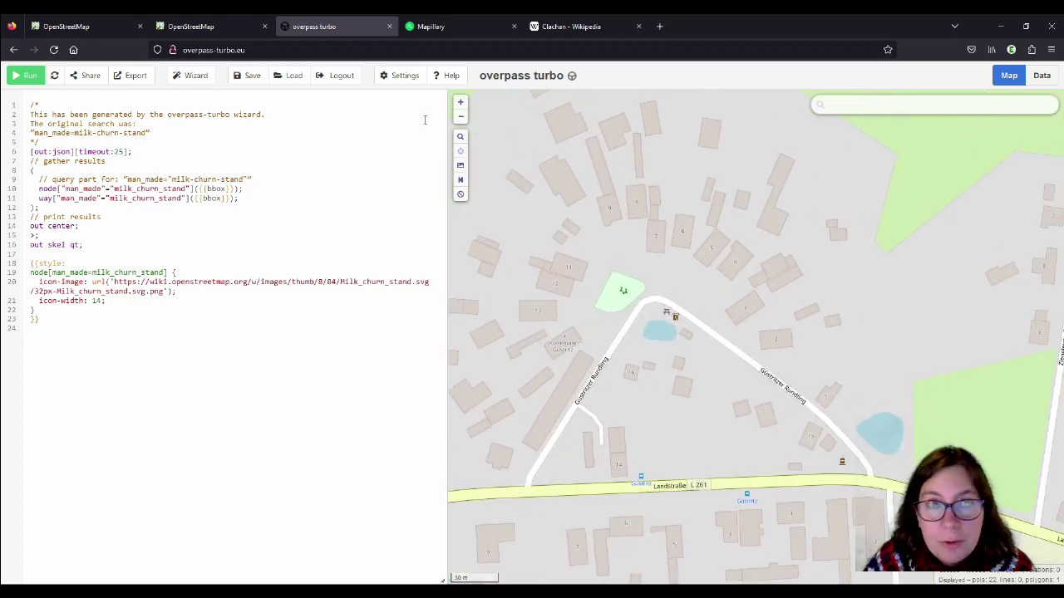
pyautogui.moveTo(617, 313); pyautogui.dragTo(687, 329)
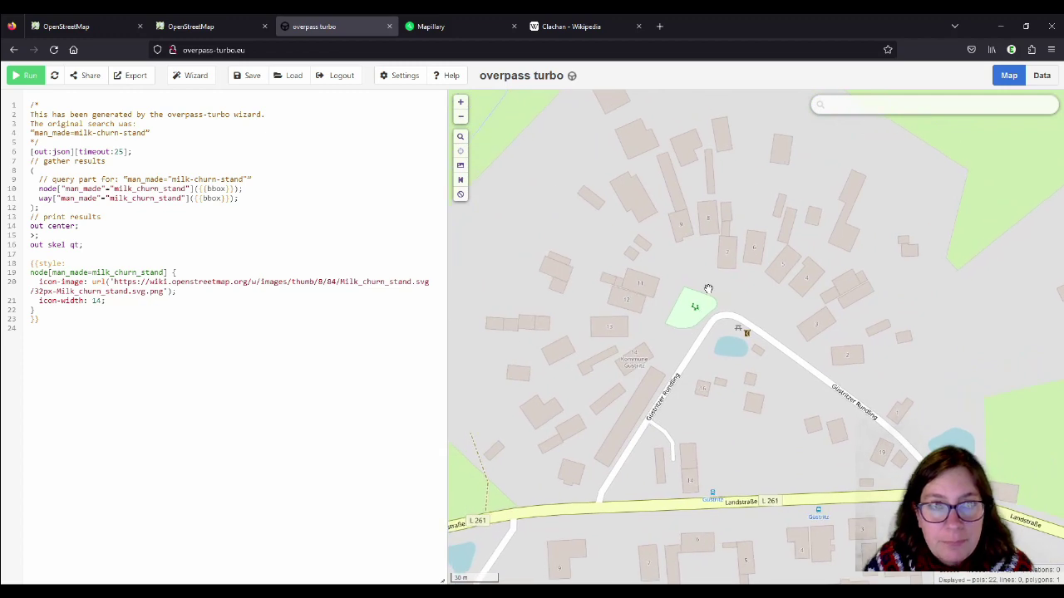
# - Search OpenStreetMap for 'Güstritz', centre its village green and open it in the iD editor
pyautogui.click(207, 27)
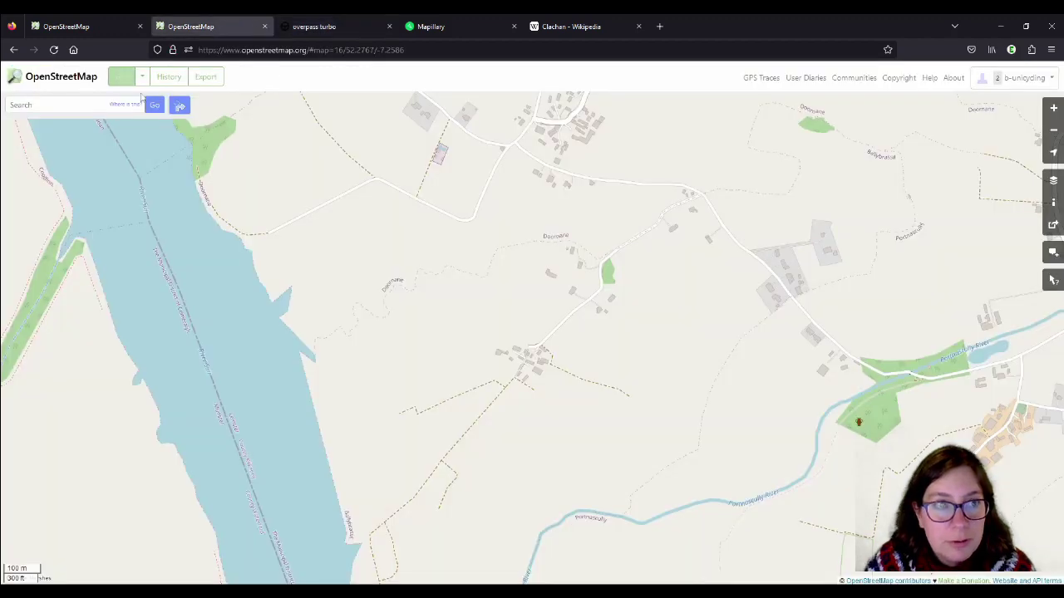
pyautogui.click(93, 105)
pyautogui.write('G')
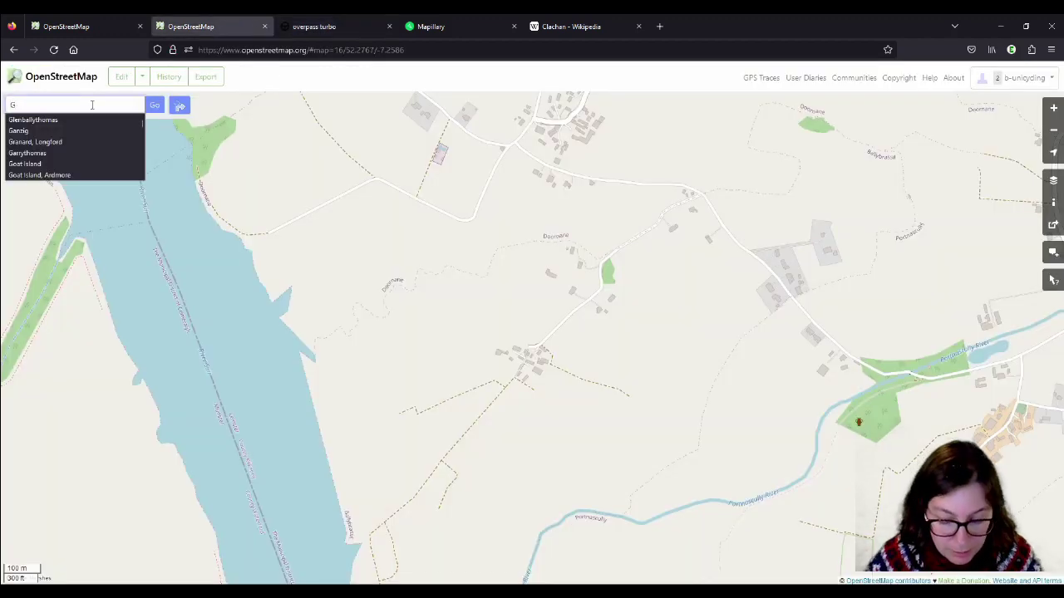
pyautogui.press('alt')
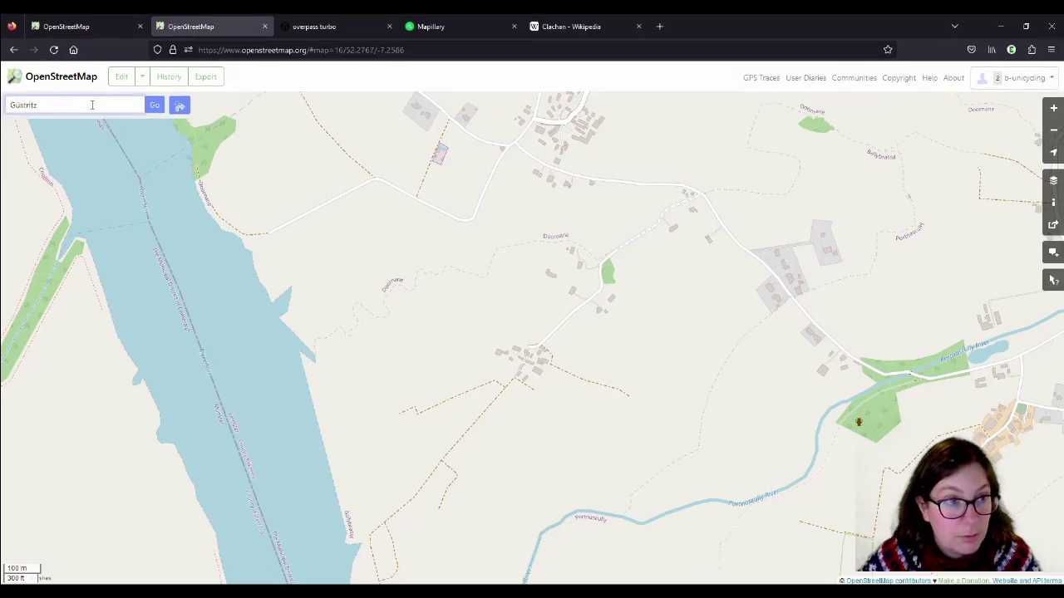
pyautogui.write('üstritz')
pyautogui.press('Return')
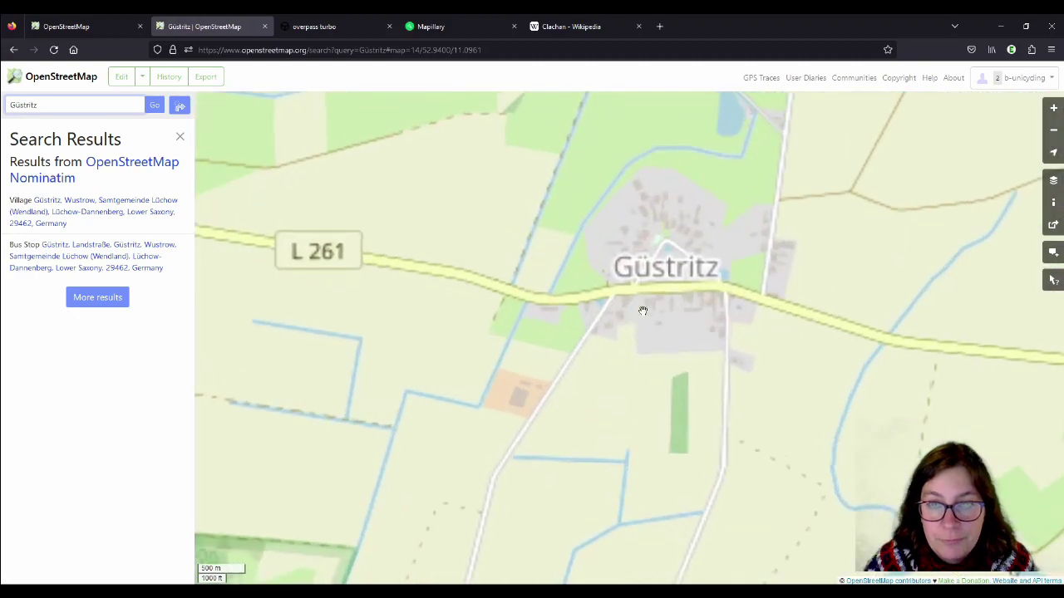
pyautogui.scroll(5, 642, 311)
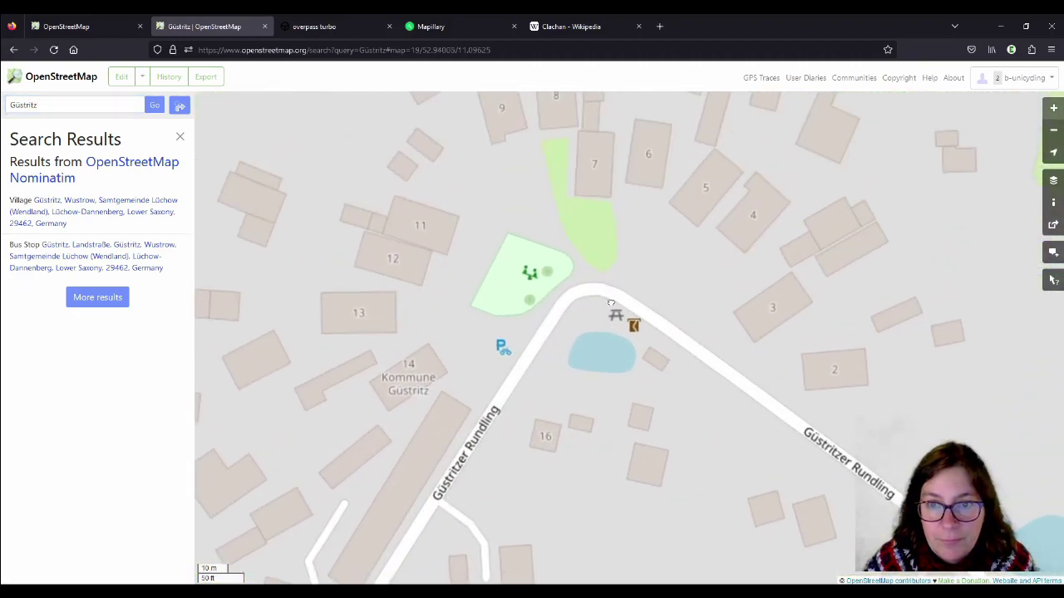
pyautogui.click(180, 137)
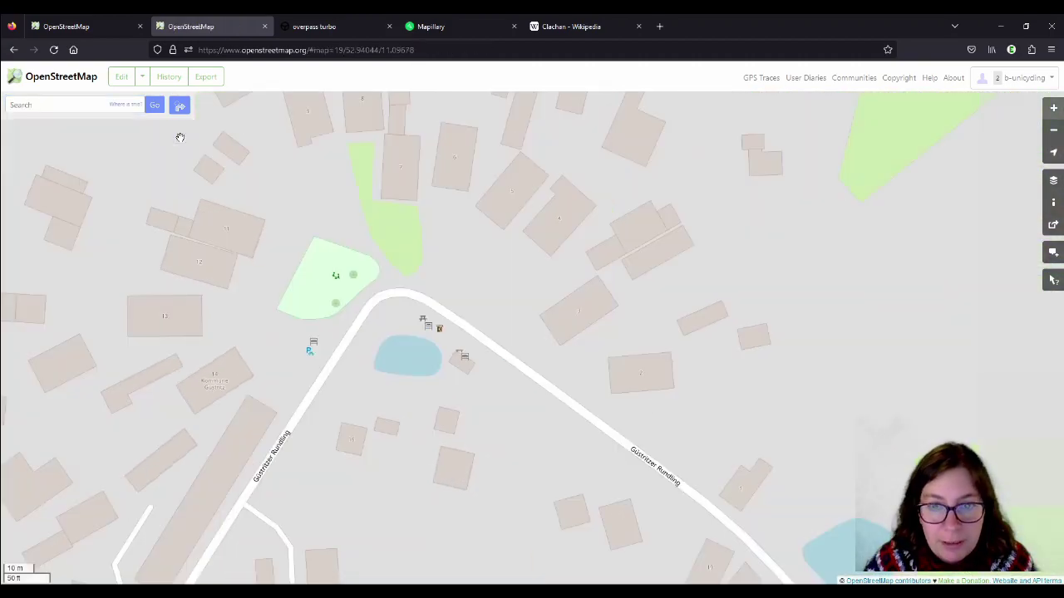
pyautogui.moveTo(260, 329); pyautogui.dragTo(486, 333)
pyautogui.click(122, 77)
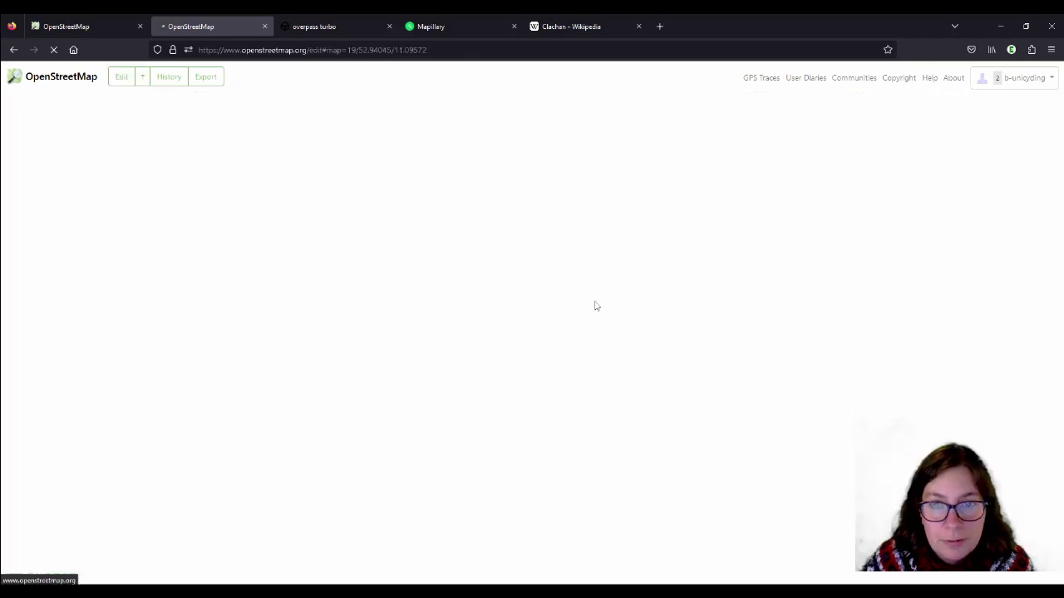
# - Inspect the existing green grass area and shift the map to show west of the road
pyautogui.click(649, 110)
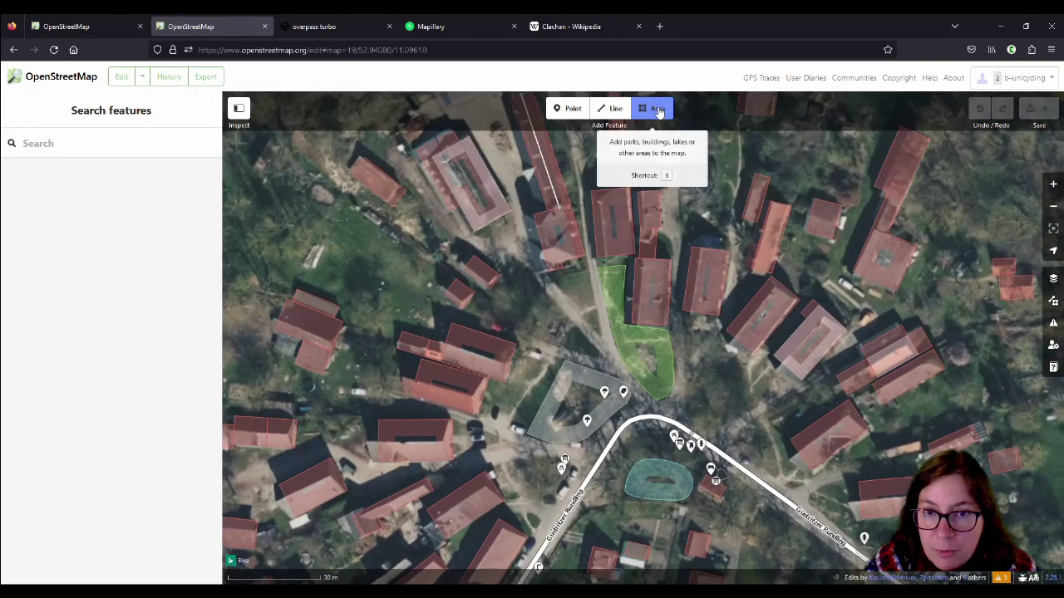
pyautogui.click(659, 109)
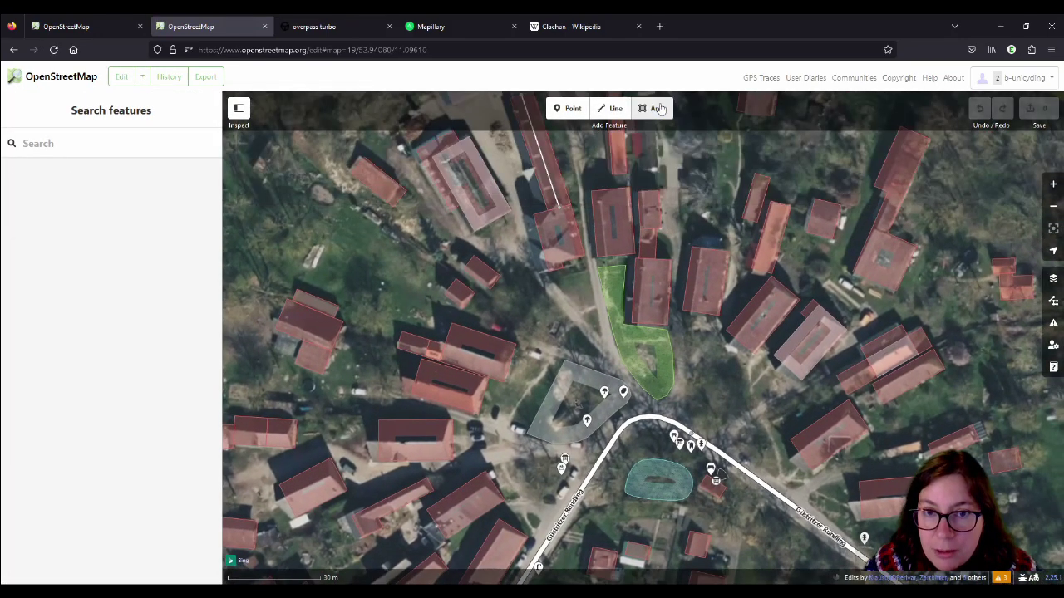
pyautogui.click(637, 382)
pyautogui.scroll(1, 638, 370)
pyautogui.press('Escape')
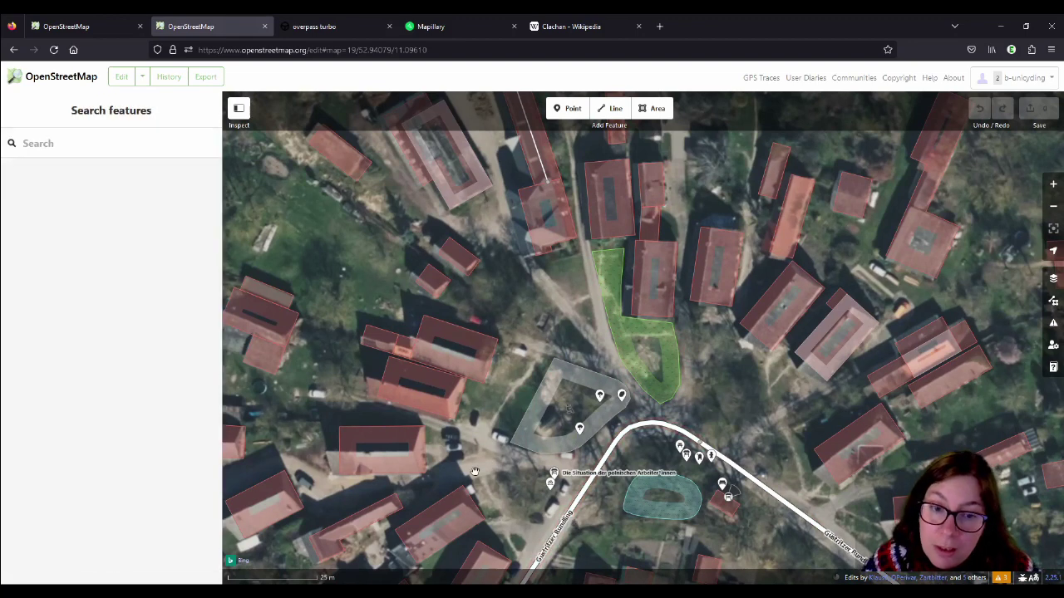
pyautogui.moveTo(517, 529); pyautogui.dragTo(577, 389)
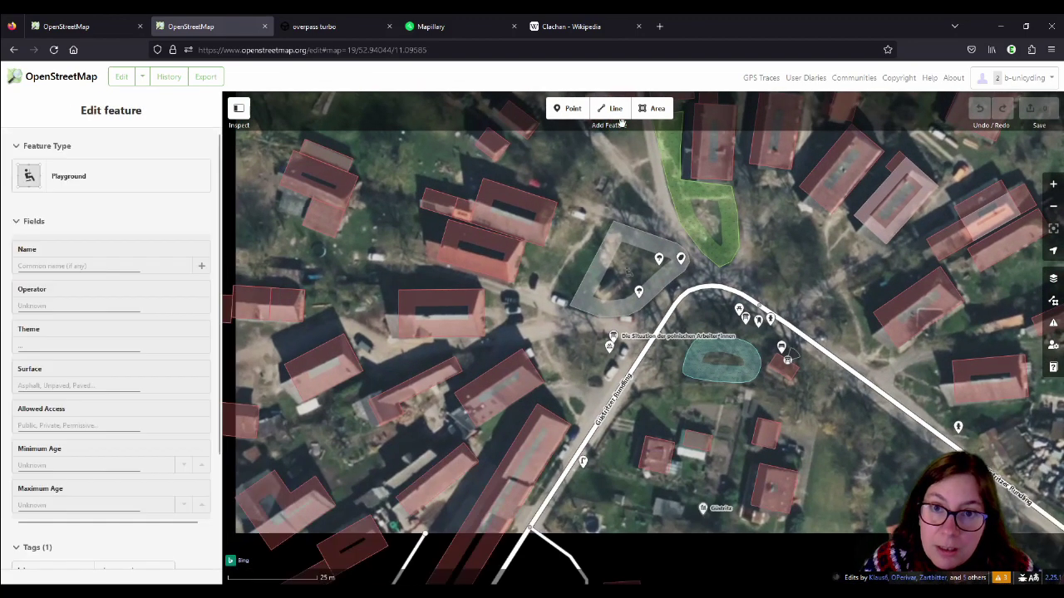
# - Draw a Foot Path line from Güstritzer Rundling north around the grey area to the grass edge
pyautogui.click(615, 109)
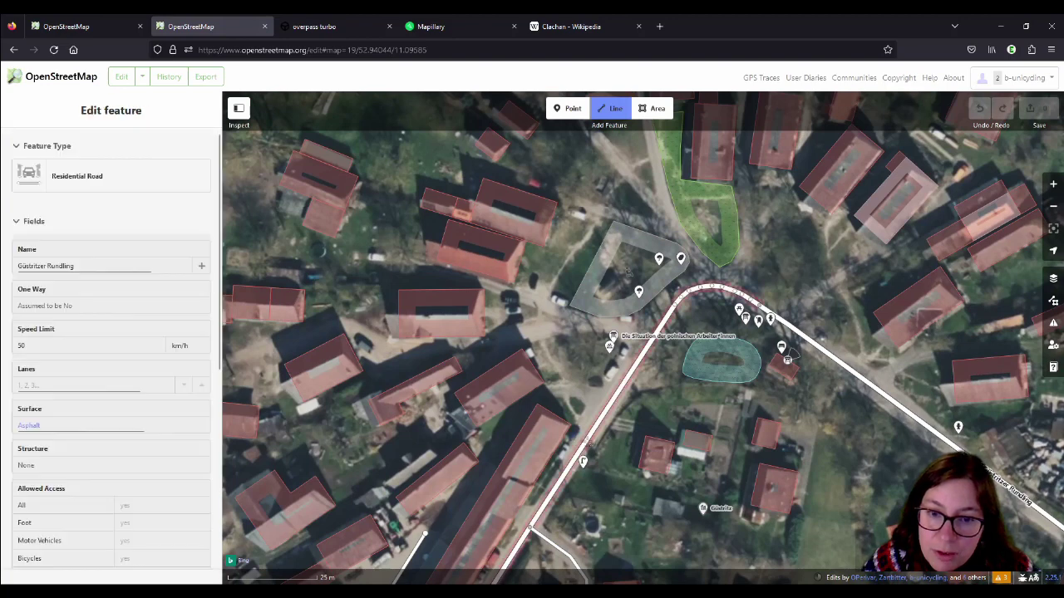
pyautogui.click(575, 412)
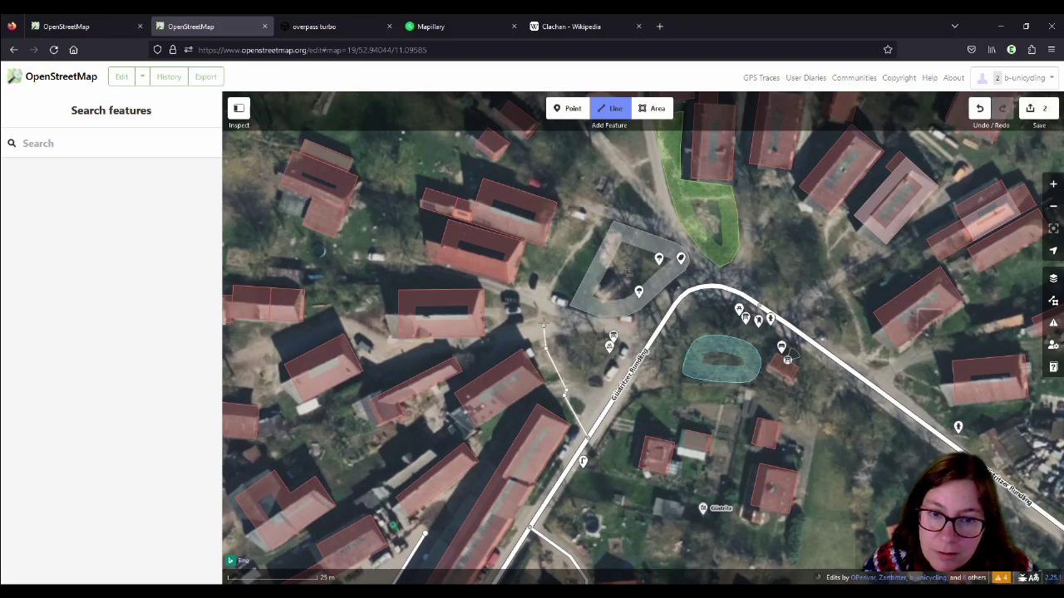
pyautogui.click(540, 316)
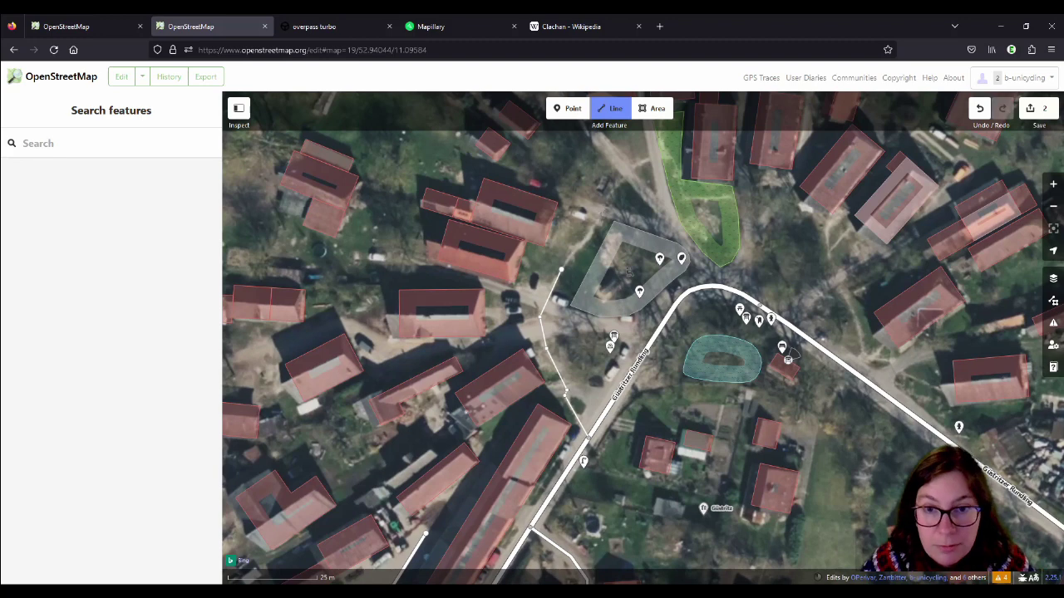
pyautogui.click(604, 206)
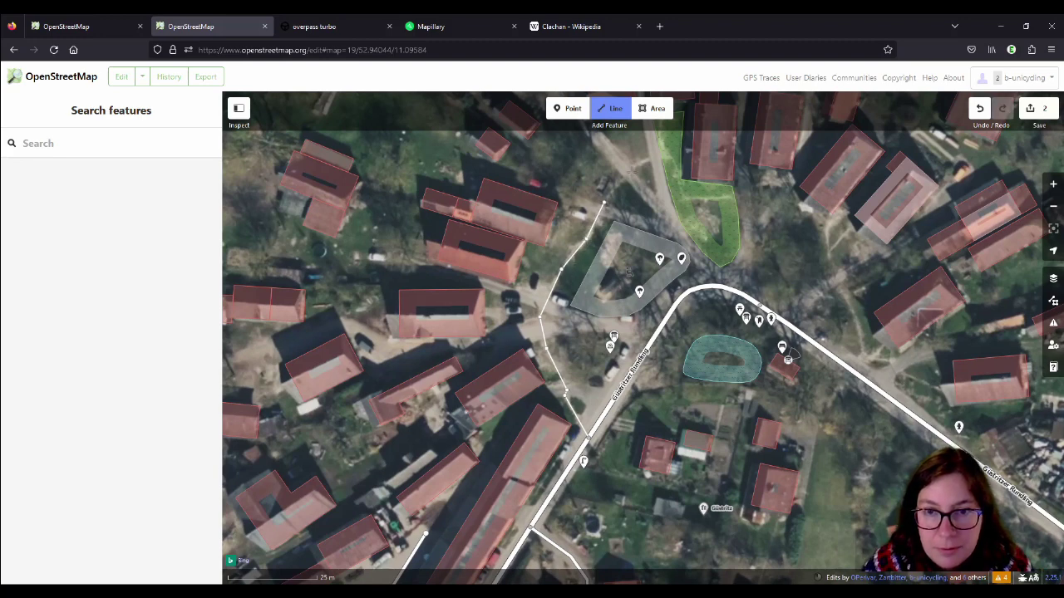
pyautogui.click(635, 167)
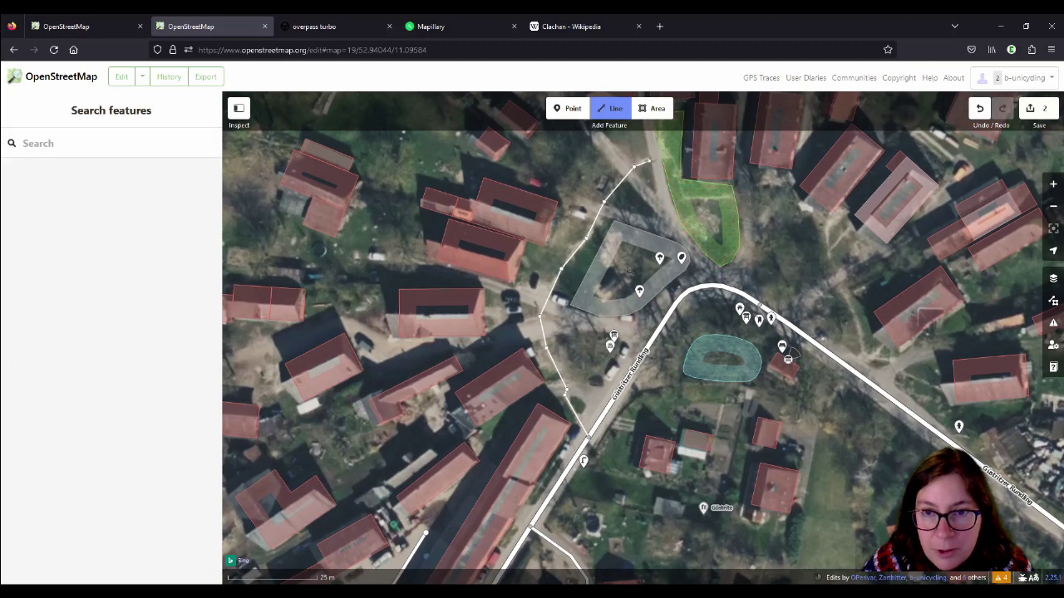
pyautogui.moveTo(650, 184); pyautogui.dragTo(604, 264)
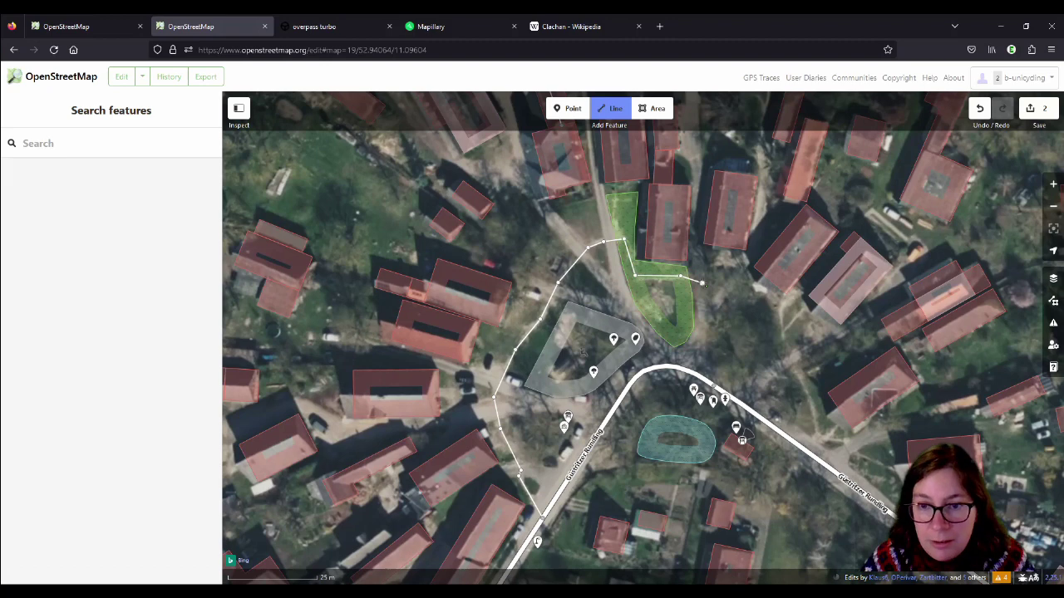
pyautogui.click(703, 284)
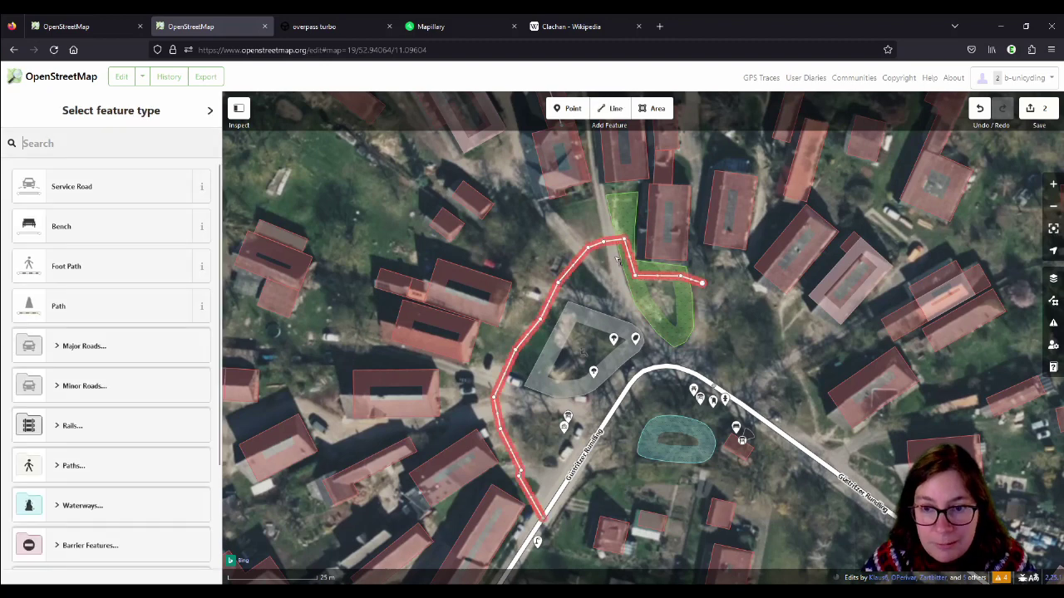
pyautogui.click(99, 268)
# - Draw the first Service Road from the northern buildings south to Güstritzer Rundling
pyautogui.click(612, 108)
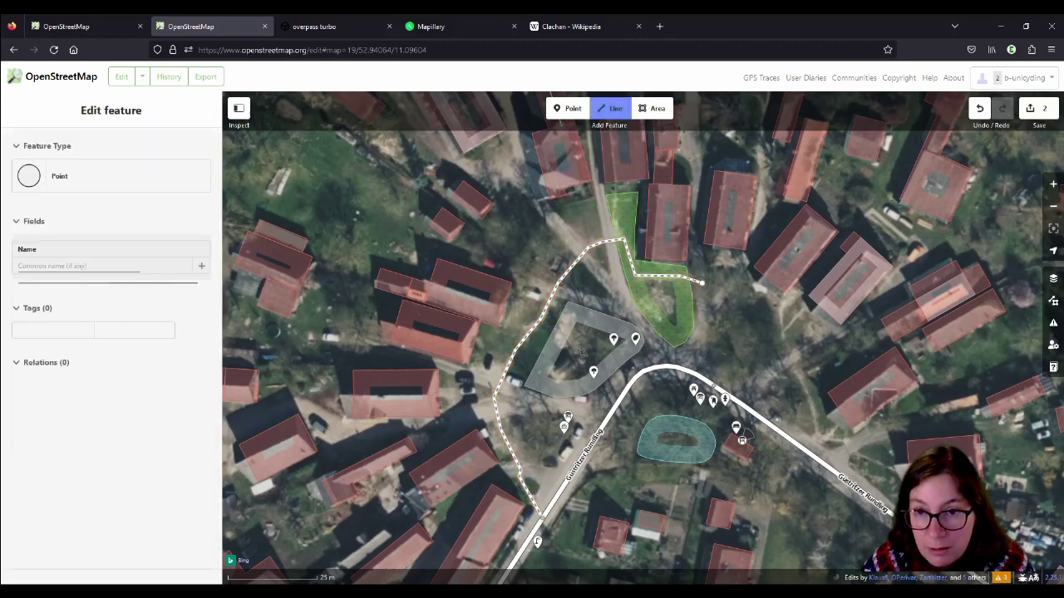
pyautogui.press('Up')
pyautogui.click(692, 166)
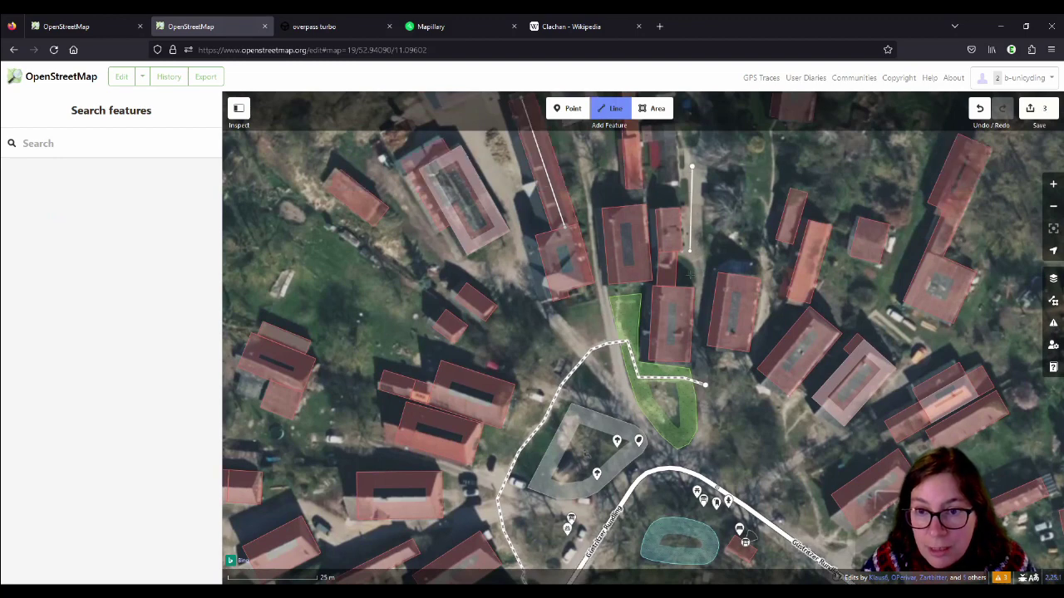
pyautogui.click(702, 307)
pyautogui.click(705, 384)
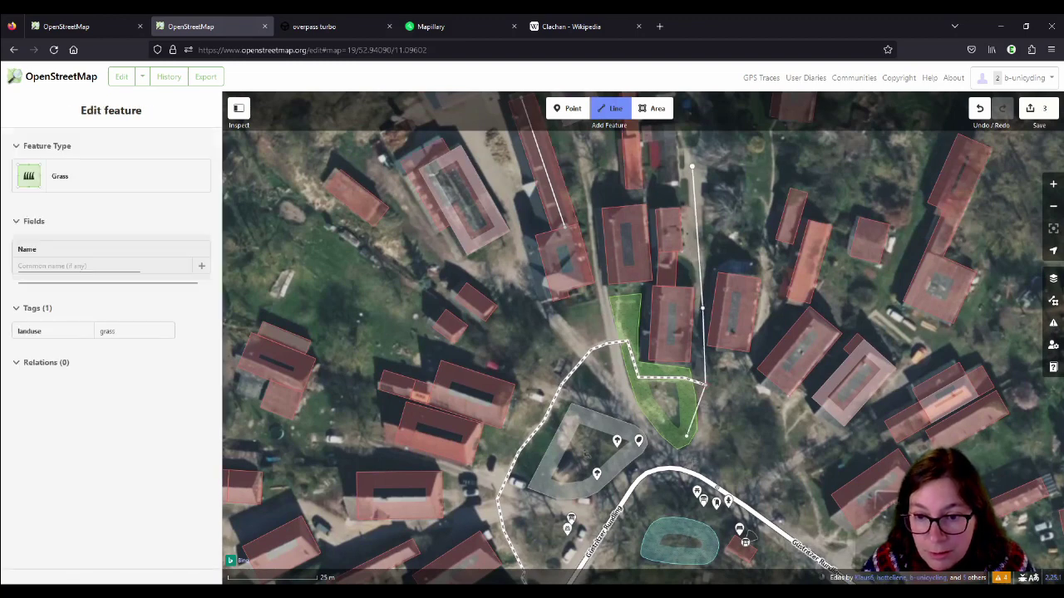
pyautogui.doubleClick(701, 477)
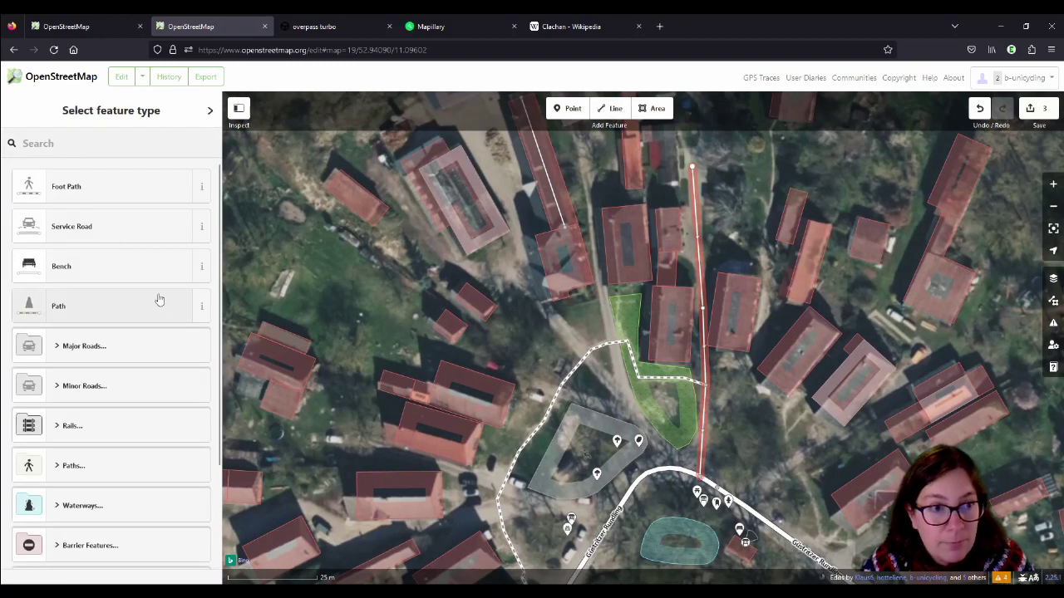
pyautogui.click(110, 231)
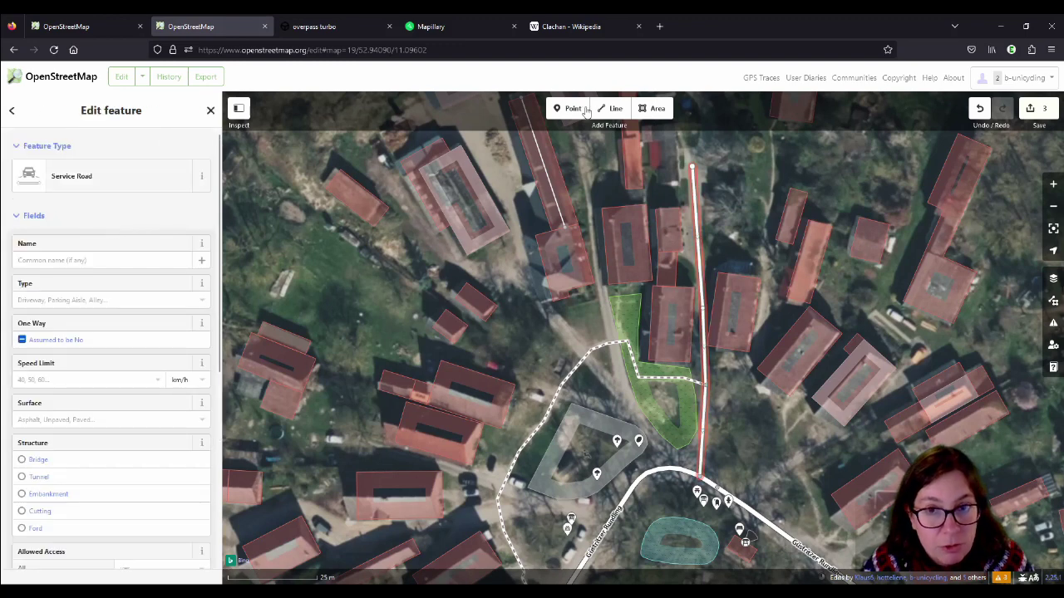
# - Draw a second road from the north, joining the footpath, down to Güstritzer Rundling
pyautogui.click(613, 108)
pyautogui.click(581, 156)
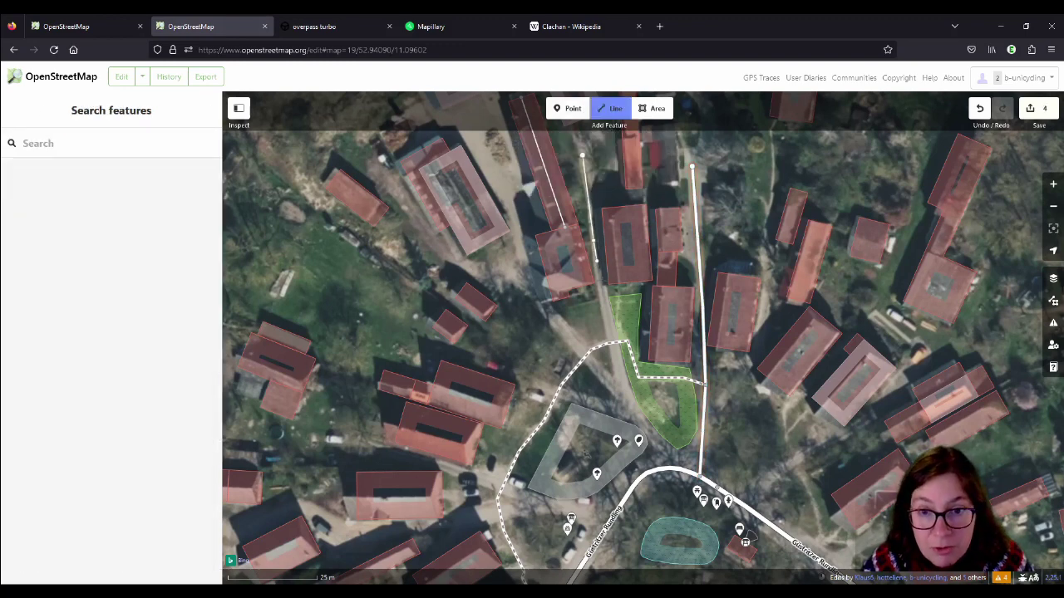
pyautogui.click(594, 242)
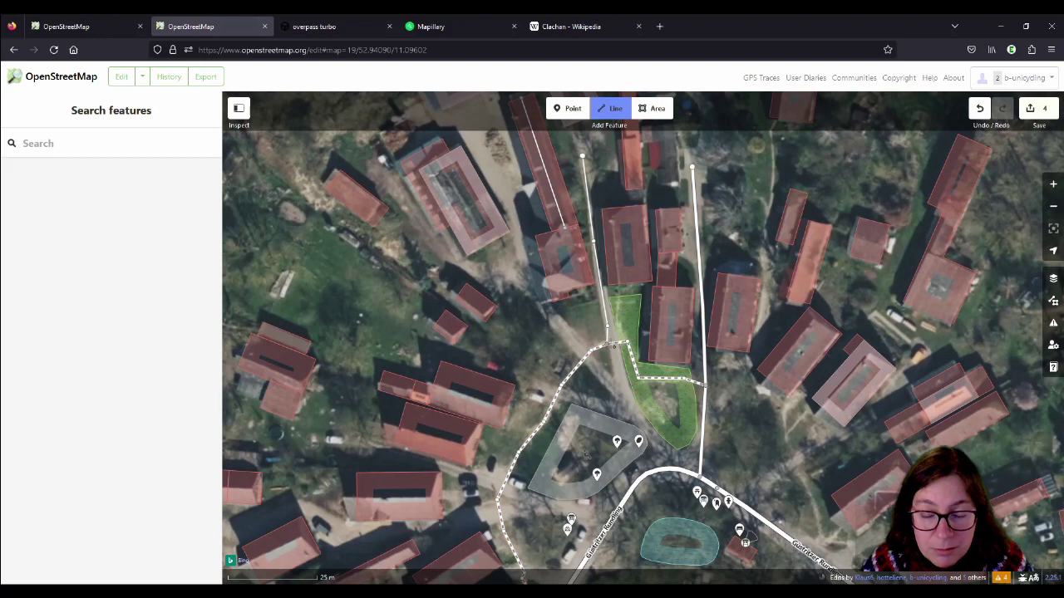
pyautogui.click(613, 343)
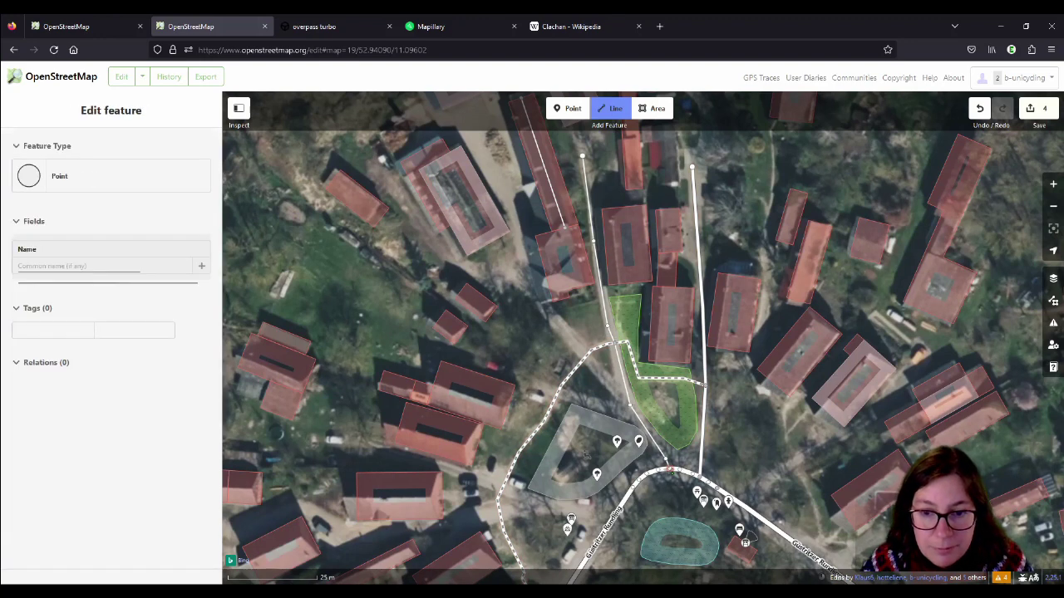
pyautogui.doubleClick(667, 468)
# - Tag the second road as Service Road and map the small patch west of the road as Grass
pyautogui.click(83, 185)
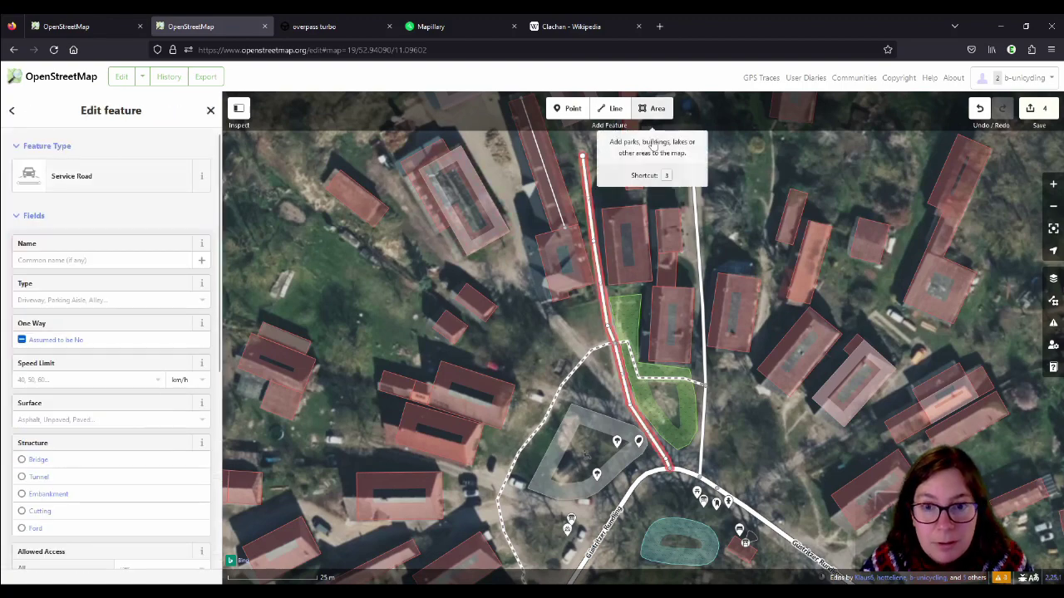
pyautogui.click(652, 109)
pyautogui.scroll(5, 588, 289)
pyautogui.click(609, 283)
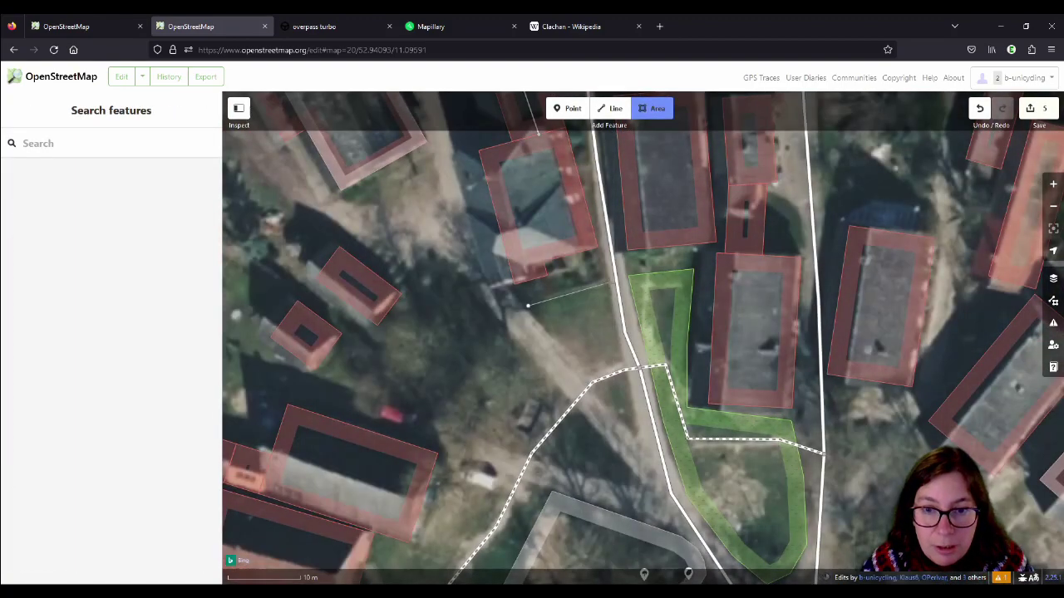
pyautogui.click(623, 359)
pyautogui.doubleClick(580, 383)
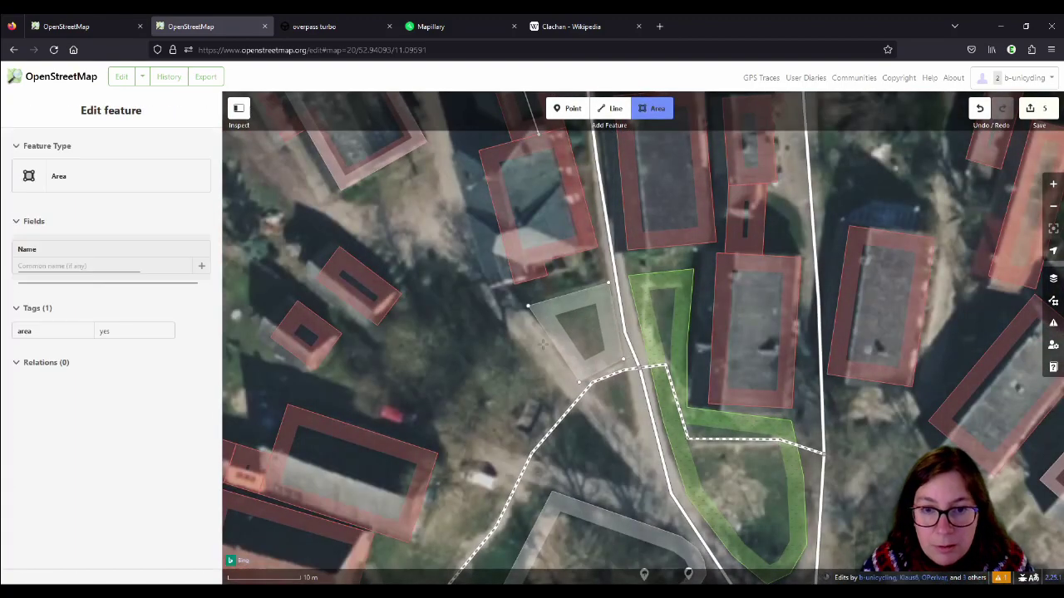
pyautogui.click(59, 173)
pyautogui.click(94, 234)
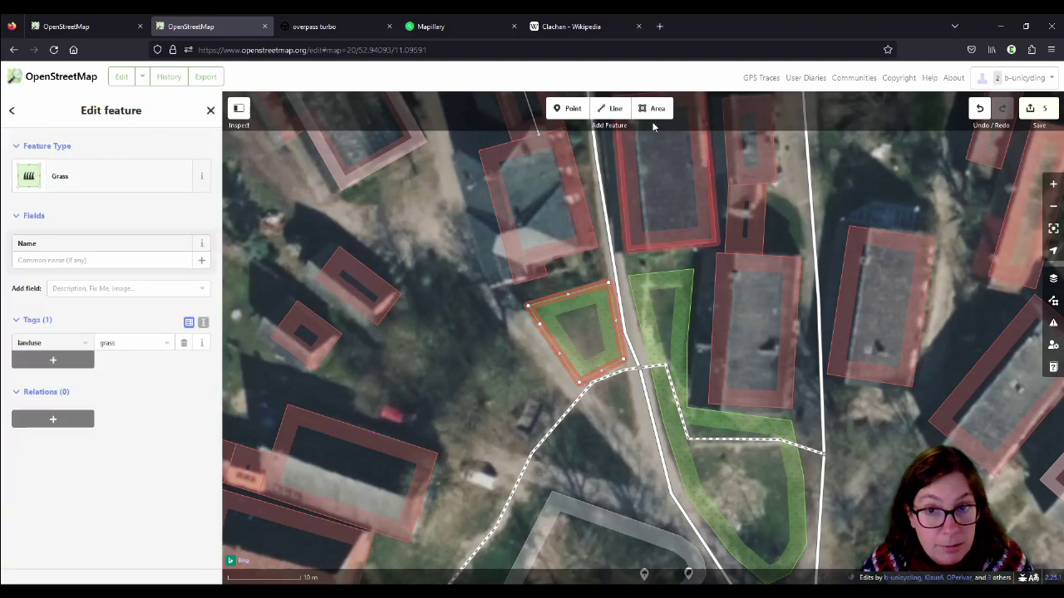
# - Outline a larger grass patch further west and tag it as Grass
pyautogui.click(652, 109)
pyautogui.click(450, 260)
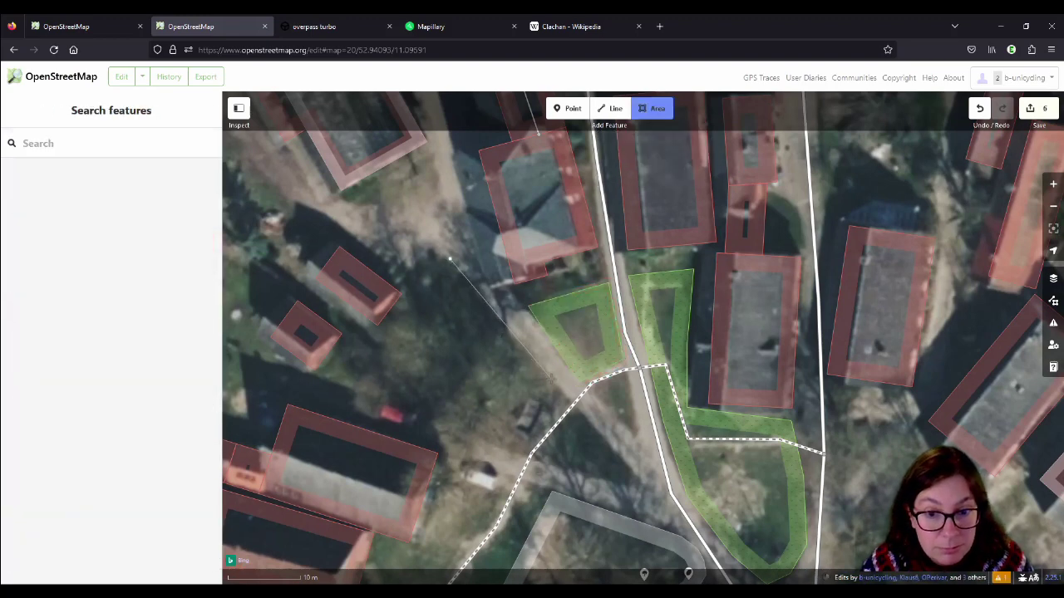
pyautogui.click(550, 379)
pyautogui.click(523, 403)
pyautogui.click(503, 449)
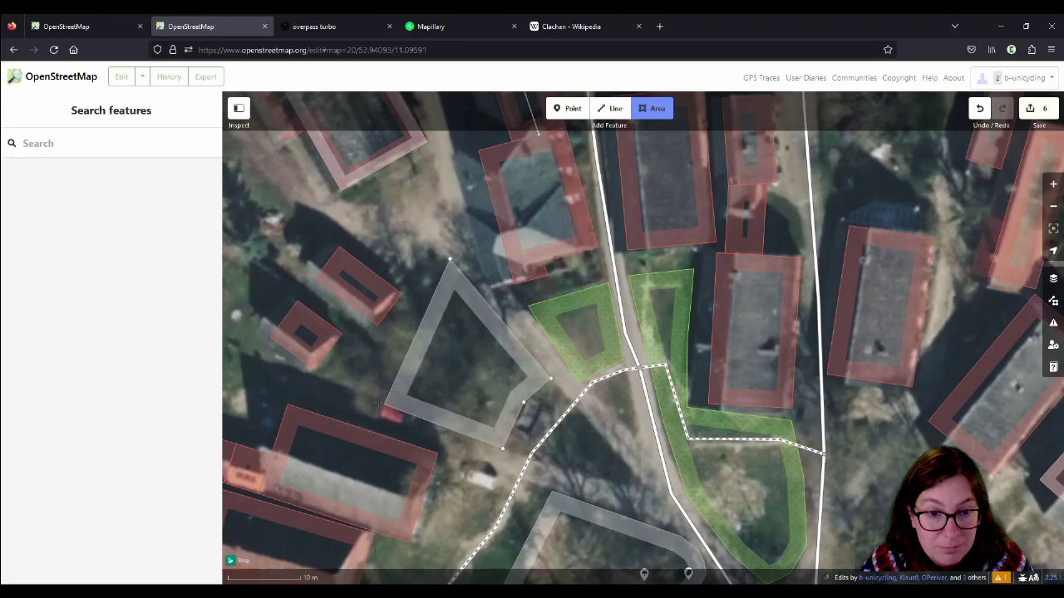
pyautogui.click(357, 402)
pyautogui.click(450, 259)
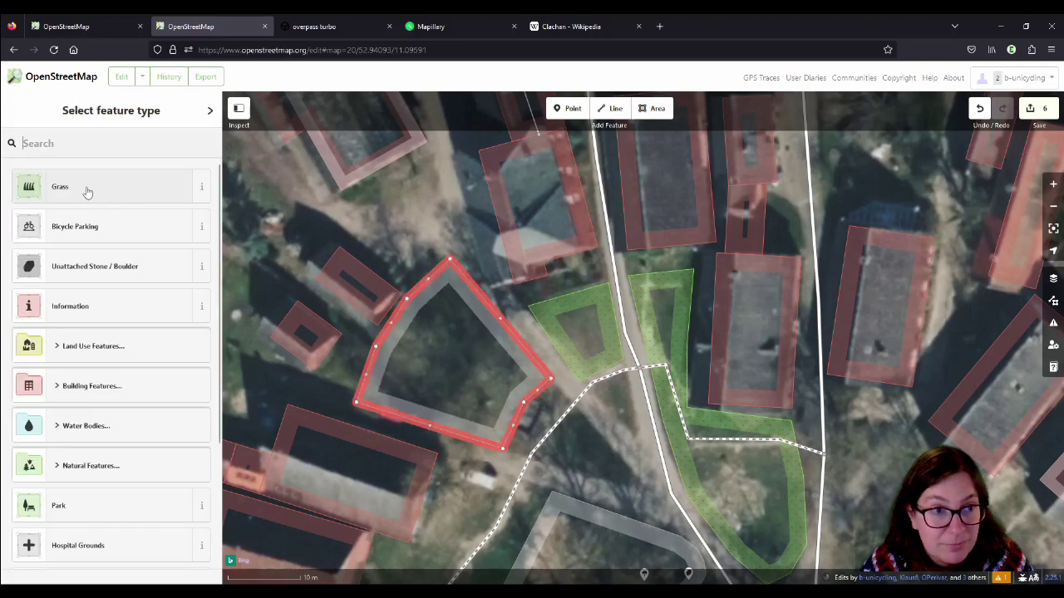
pyautogui.click(86, 190)
pyautogui.moveTo(605, 468); pyautogui.dragTo(281, 244)
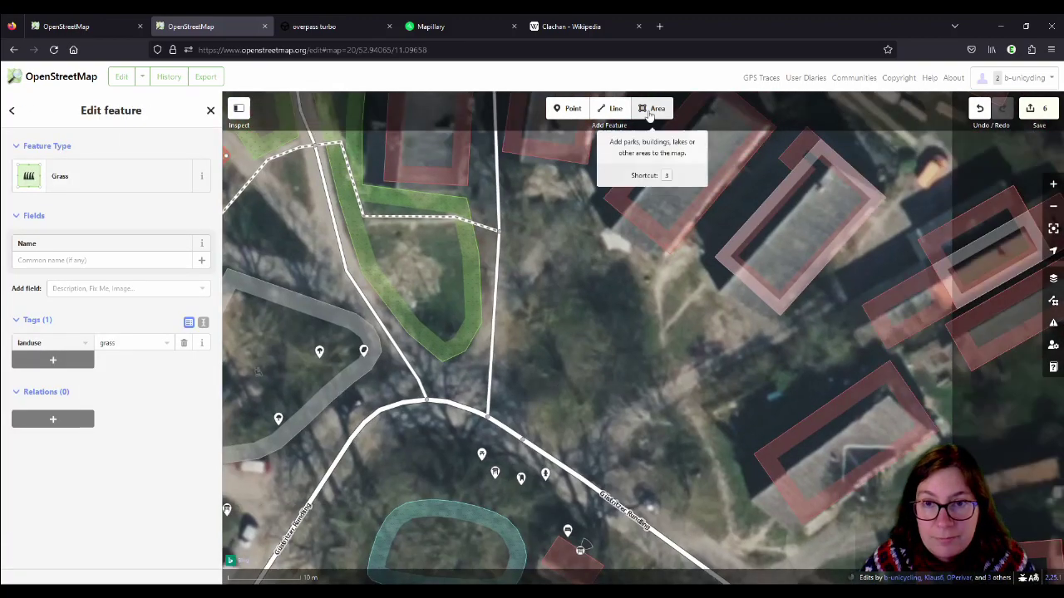
# - Trace the next grass patch with eight corners and make it a Grass area
pyautogui.click(653, 108)
pyautogui.click(615, 255)
pyautogui.click(653, 282)
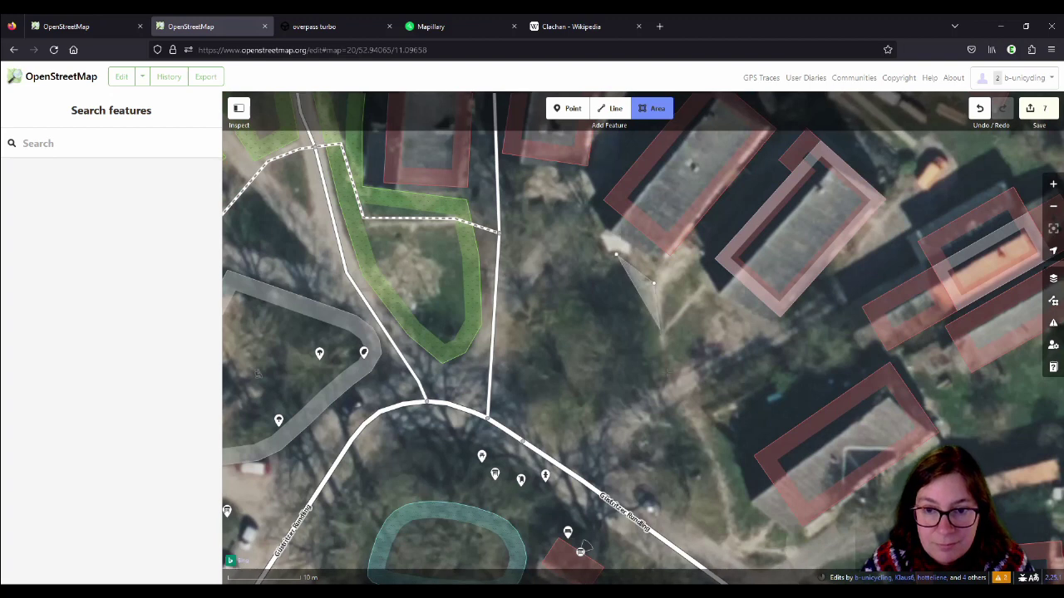
pyautogui.click(666, 380)
pyautogui.click(580, 427)
pyautogui.click(525, 414)
pyautogui.click(507, 368)
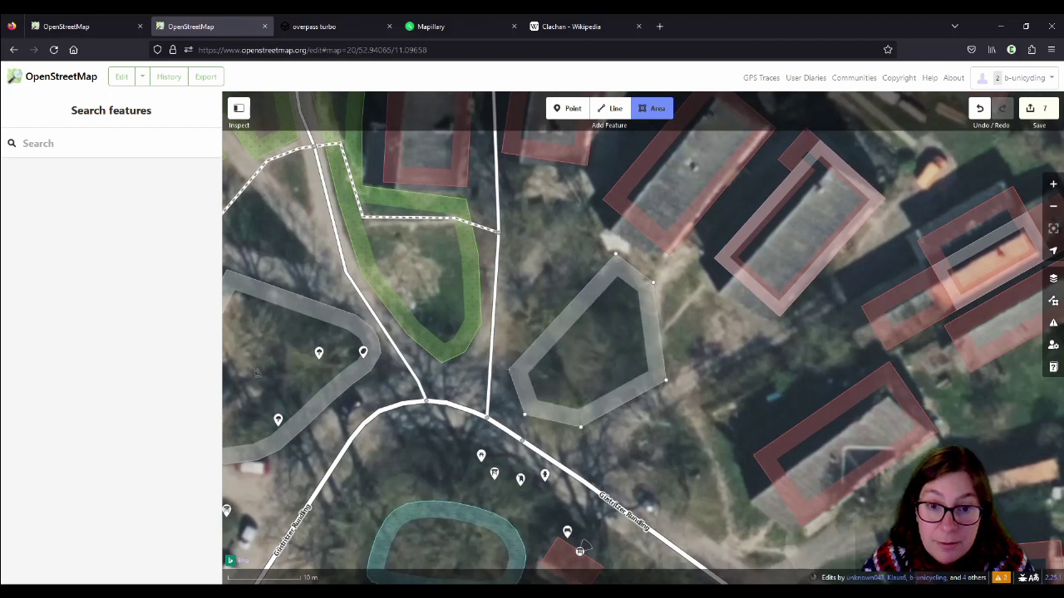
pyautogui.click(521, 313)
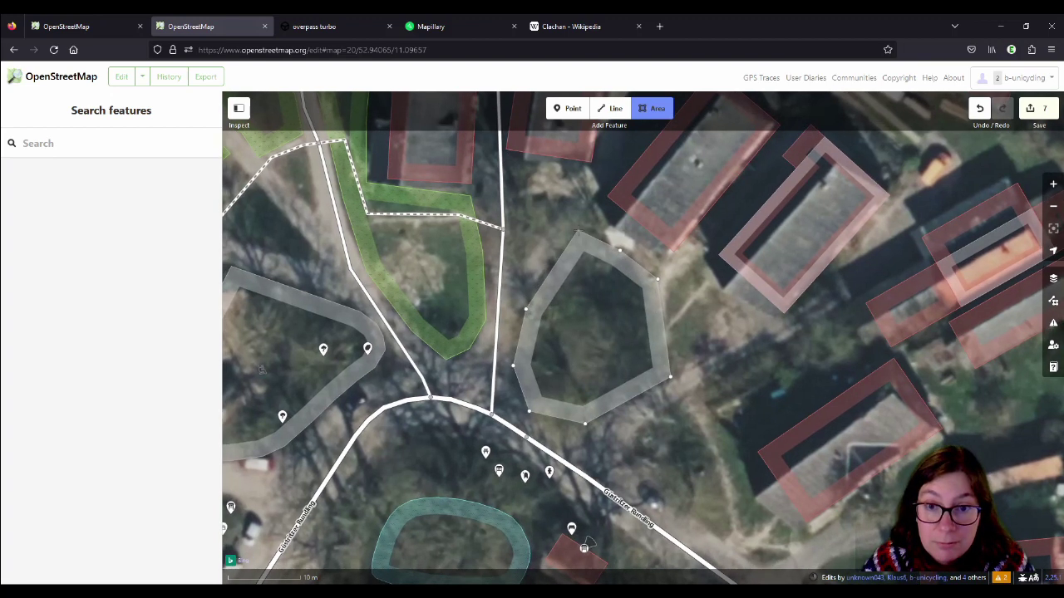
pyautogui.doubleClick(574, 233)
pyautogui.click(108, 195)
# - Map the grass patch east of Güstritzer Rundling across from the pond as Grass
pyautogui.moveTo(694, 490); pyautogui.dragTo(681, 275)
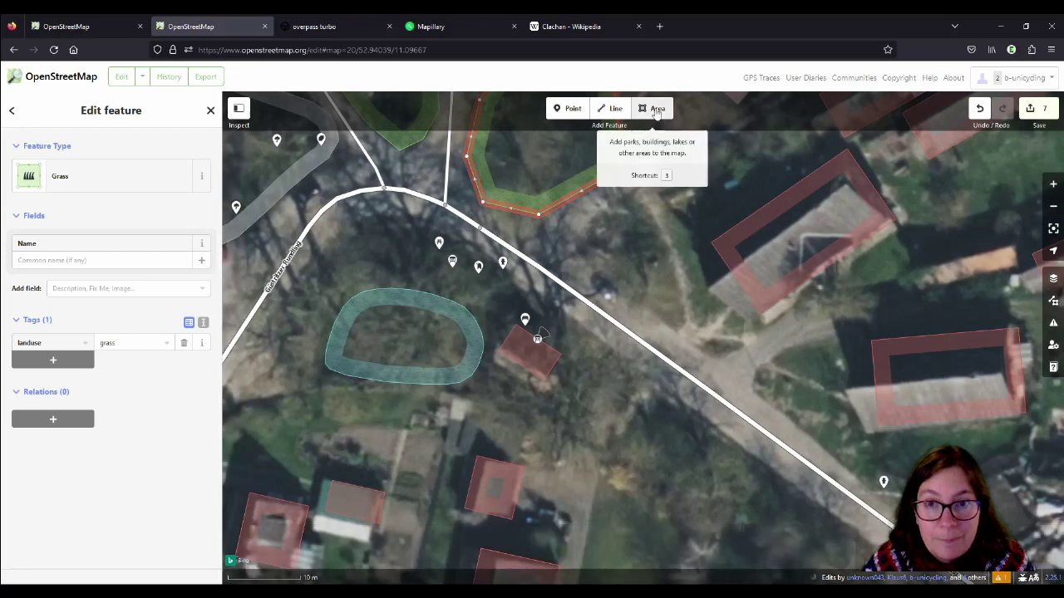
pyautogui.click(653, 108)
pyautogui.click(669, 249)
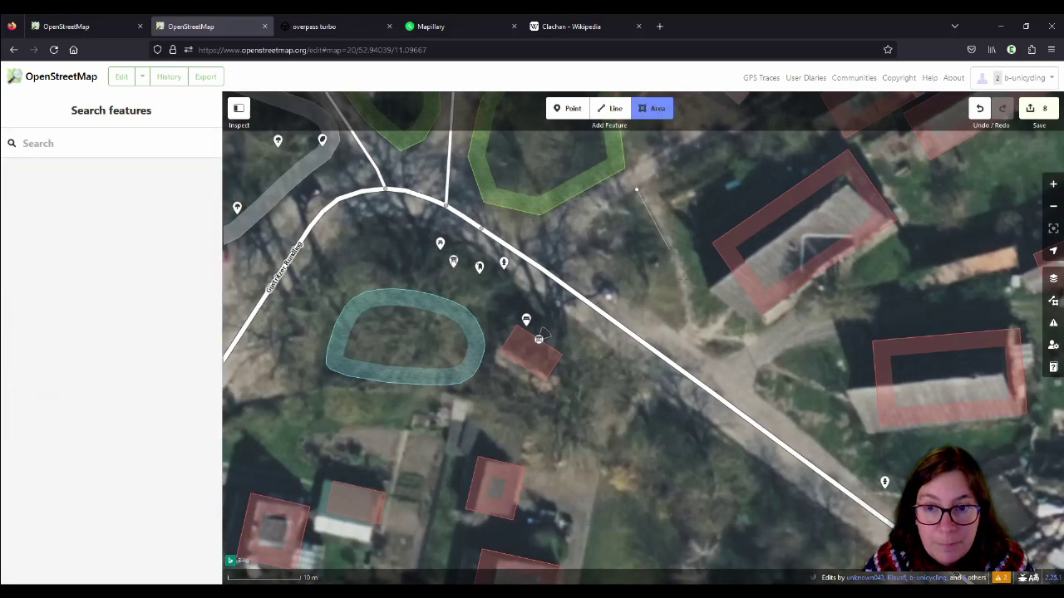
pyautogui.click(681, 290)
pyautogui.click(681, 330)
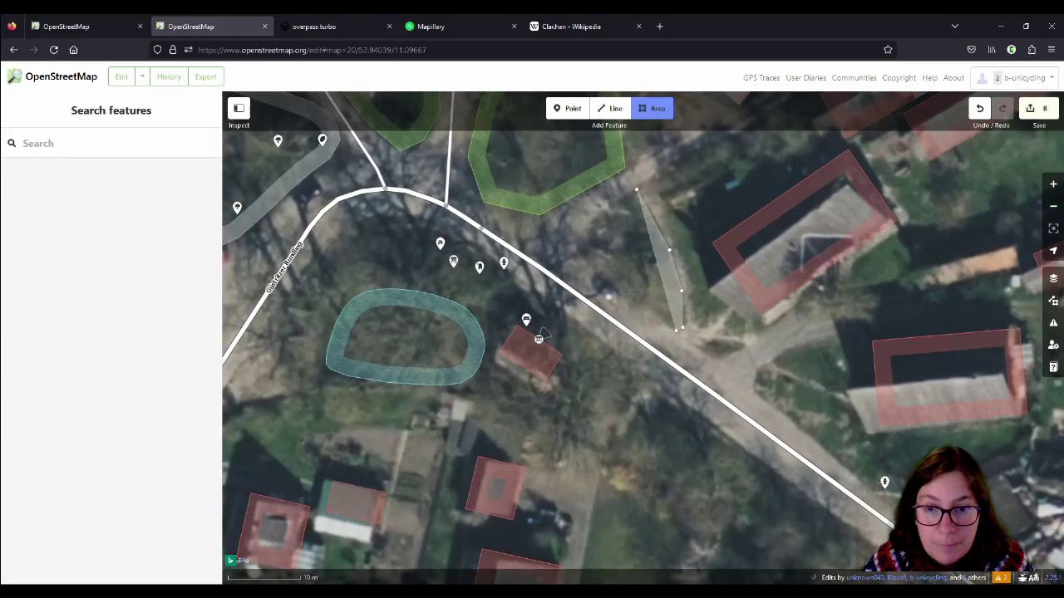
pyautogui.click(610, 287)
pyautogui.click(598, 260)
pyautogui.press('Return')
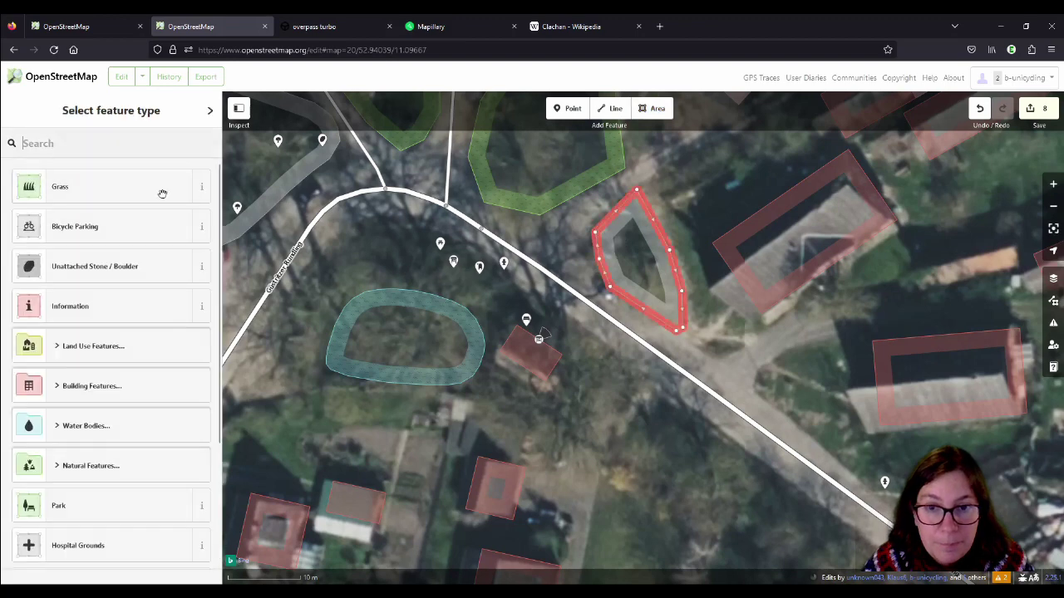
pyautogui.click(138, 195)
pyautogui.click(561, 431)
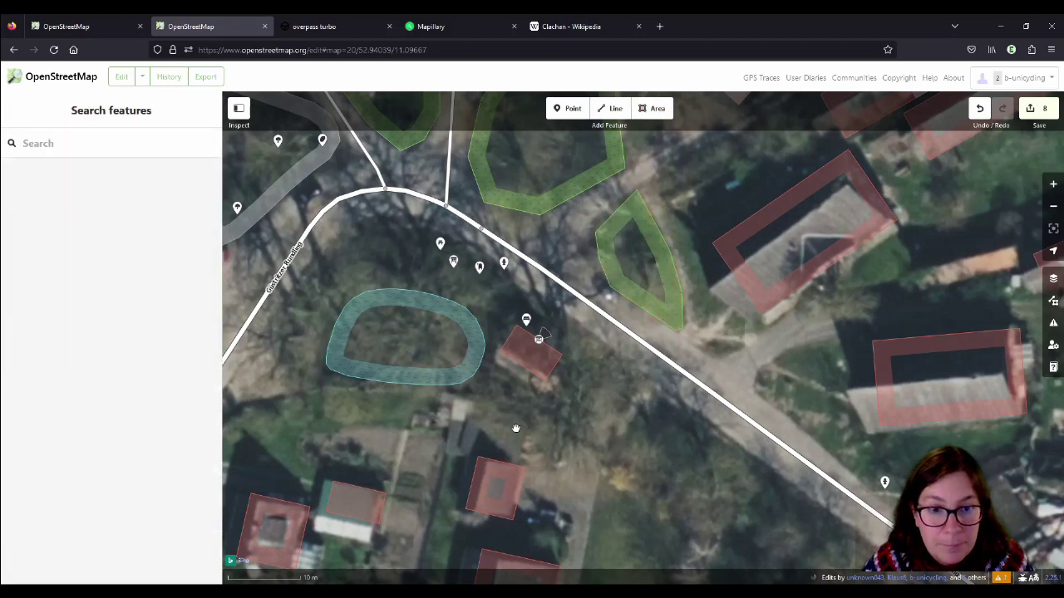
pyautogui.moveTo(561, 431); pyautogui.dragTo(724, 424)
pyautogui.click(589, 375)
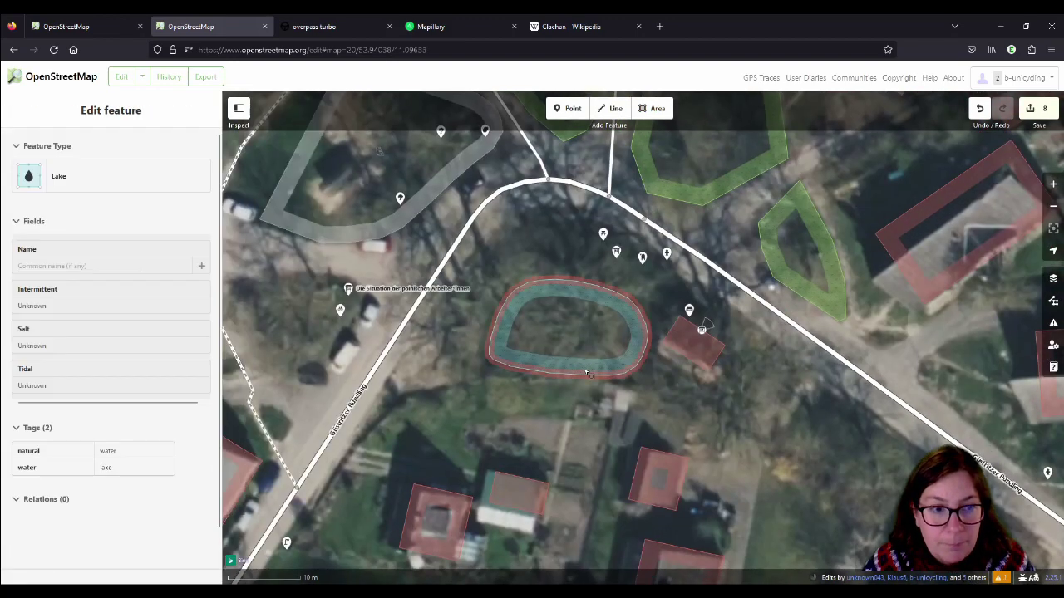
pyautogui.click(675, 419)
pyautogui.scroll(-3, 593, 330)
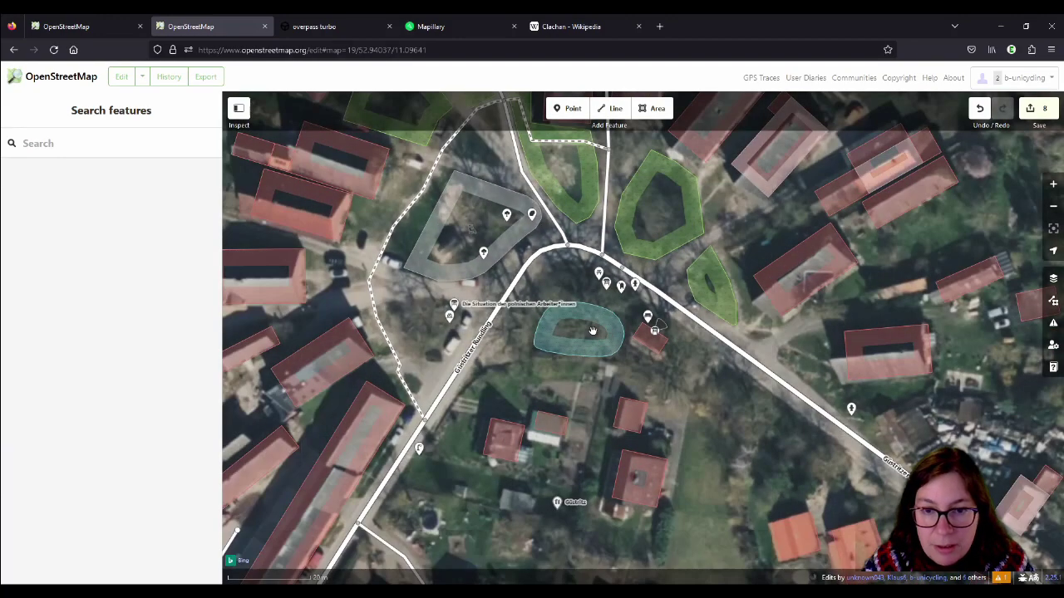
pyautogui.click(601, 326)
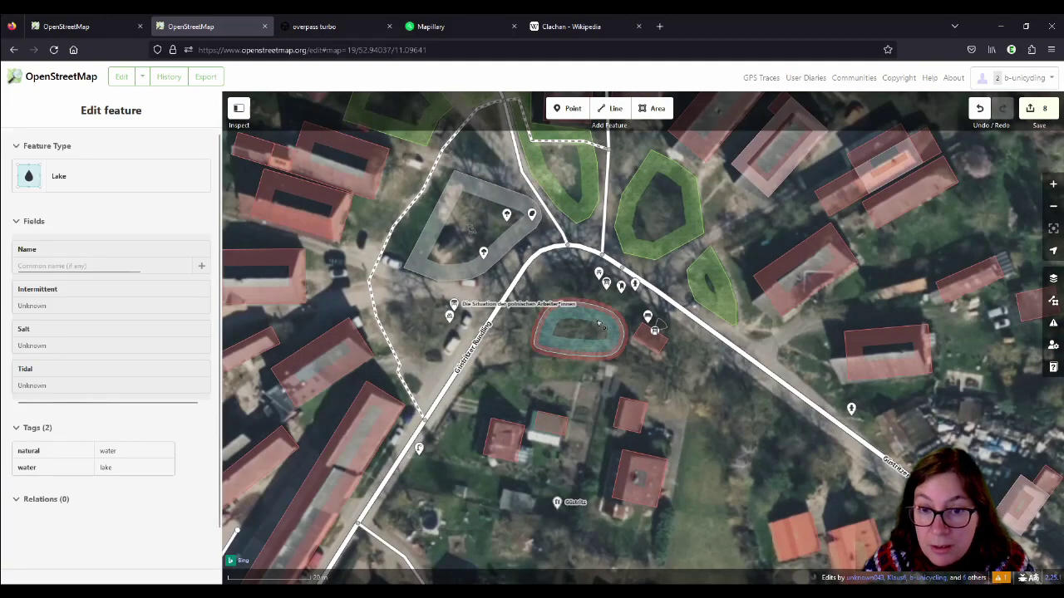
pyautogui.press('Escape')
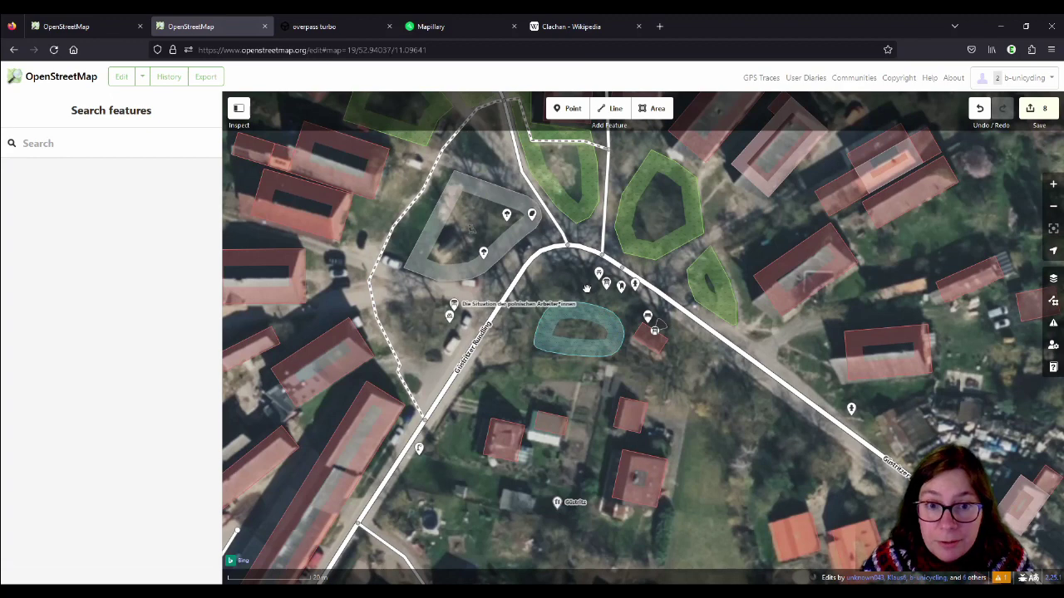
pyautogui.click(595, 322)
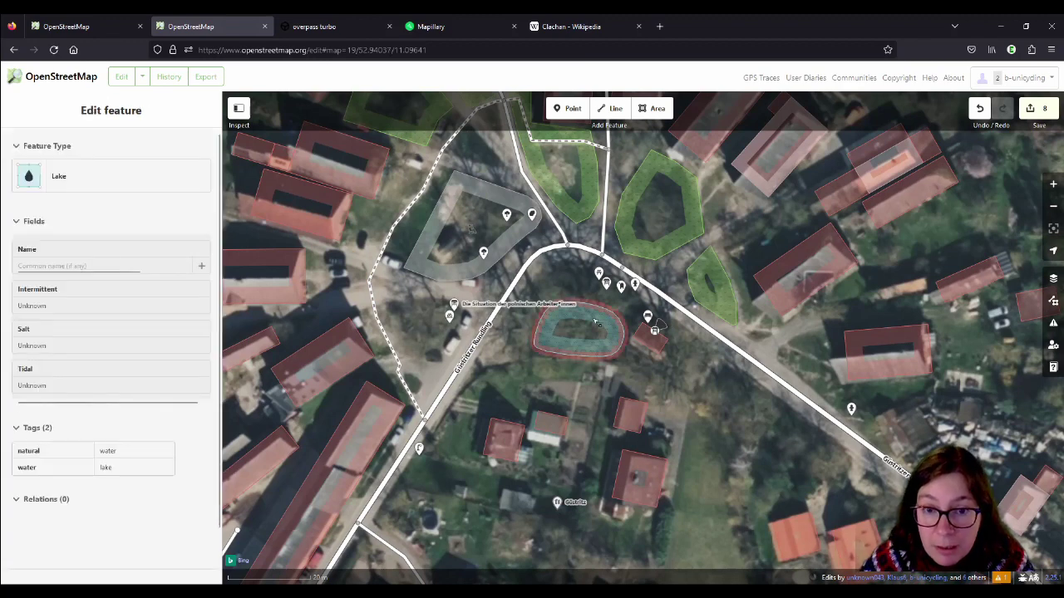
pyautogui.press('Escape')
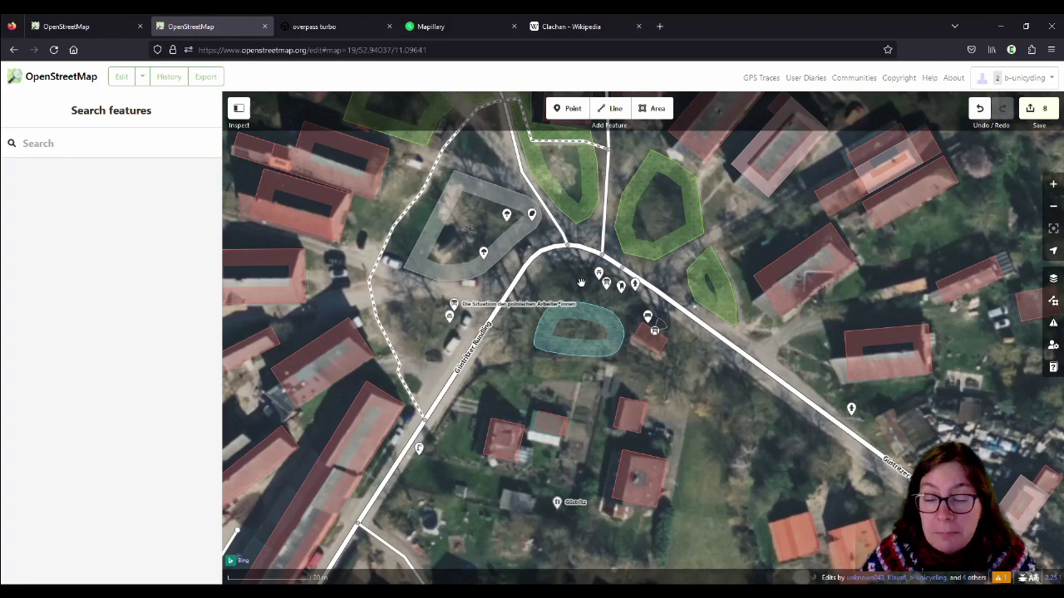
pyautogui.moveTo(700, 460); pyautogui.dragTo(656, 360)
# - Trace the meadow strip from Güstritzer Rundling south to Landstraße as an area and tag it Grass
pyautogui.scroll(-3, 671, 424)
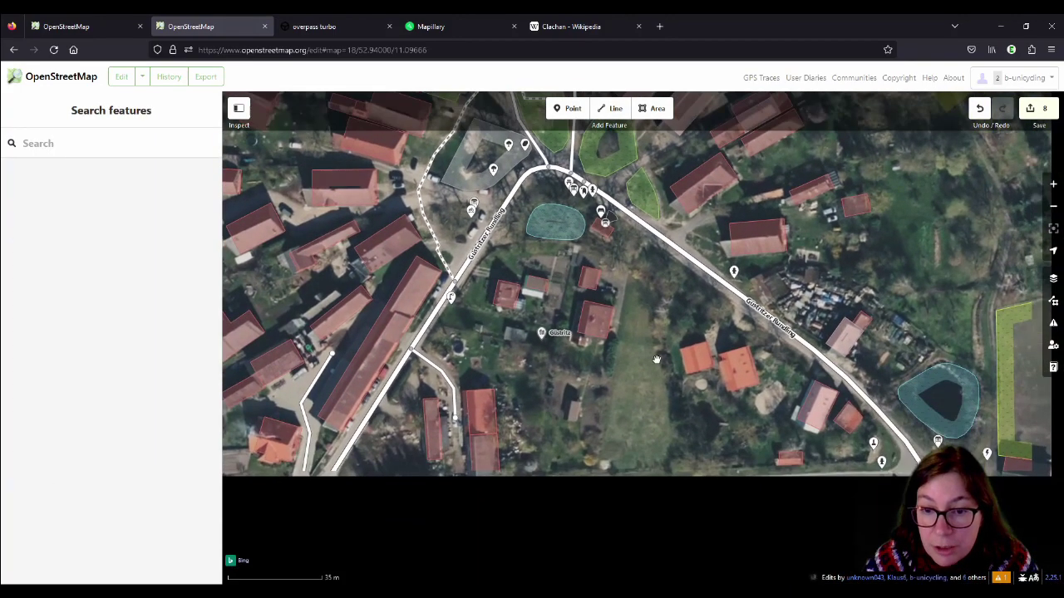
pyautogui.click(657, 109)
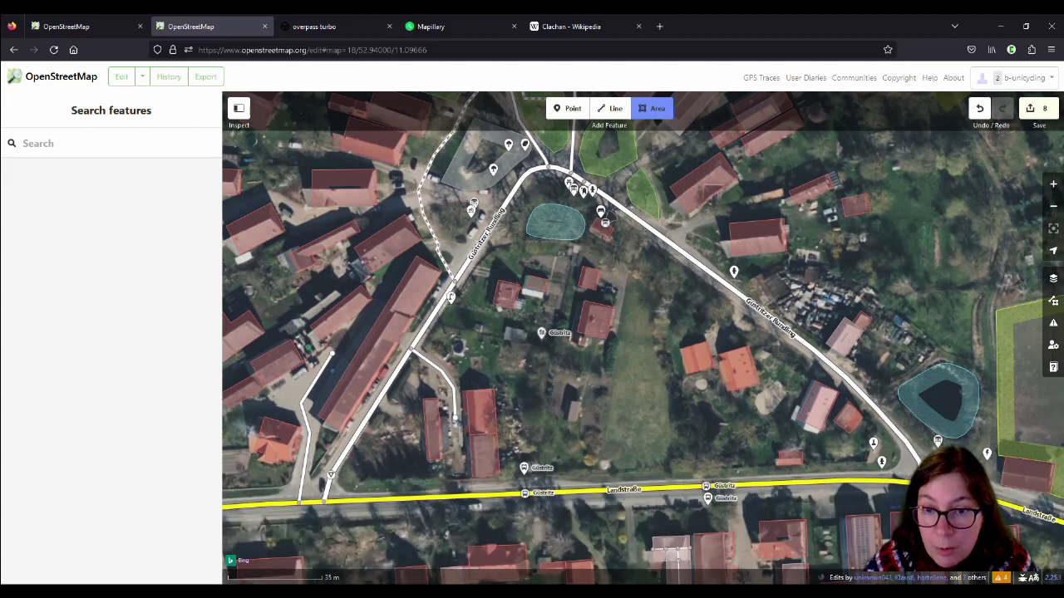
pyautogui.click(631, 265)
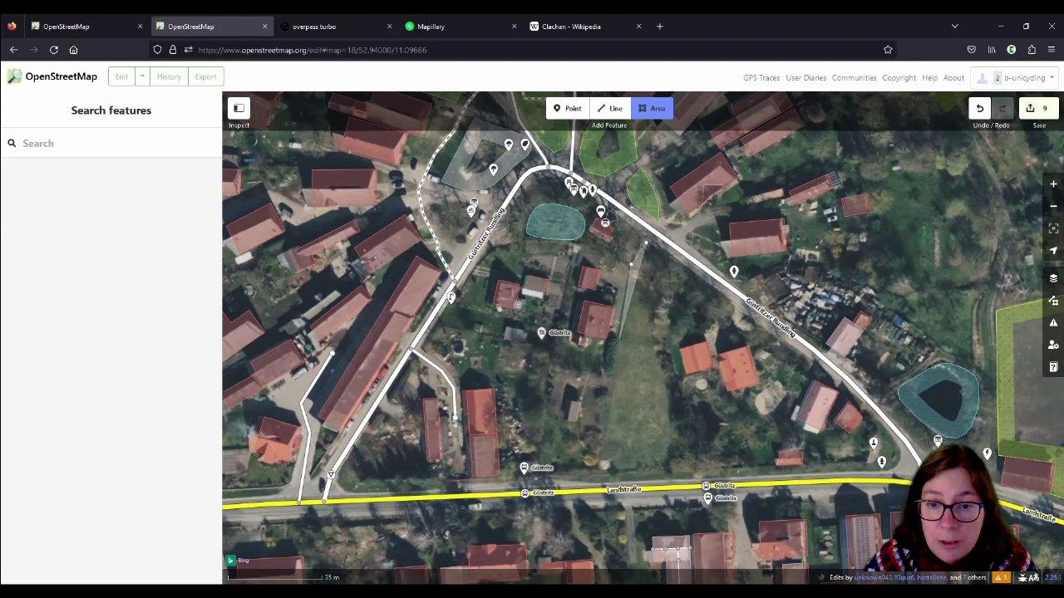
pyautogui.click(615, 340)
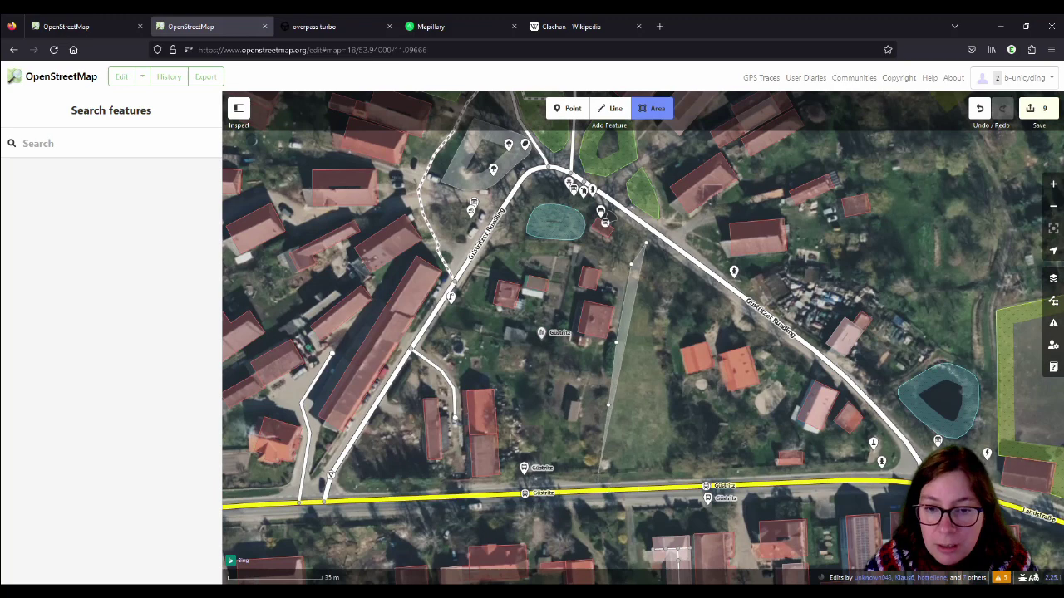
pyautogui.click(598, 470)
pyautogui.doubleClick(690, 470)
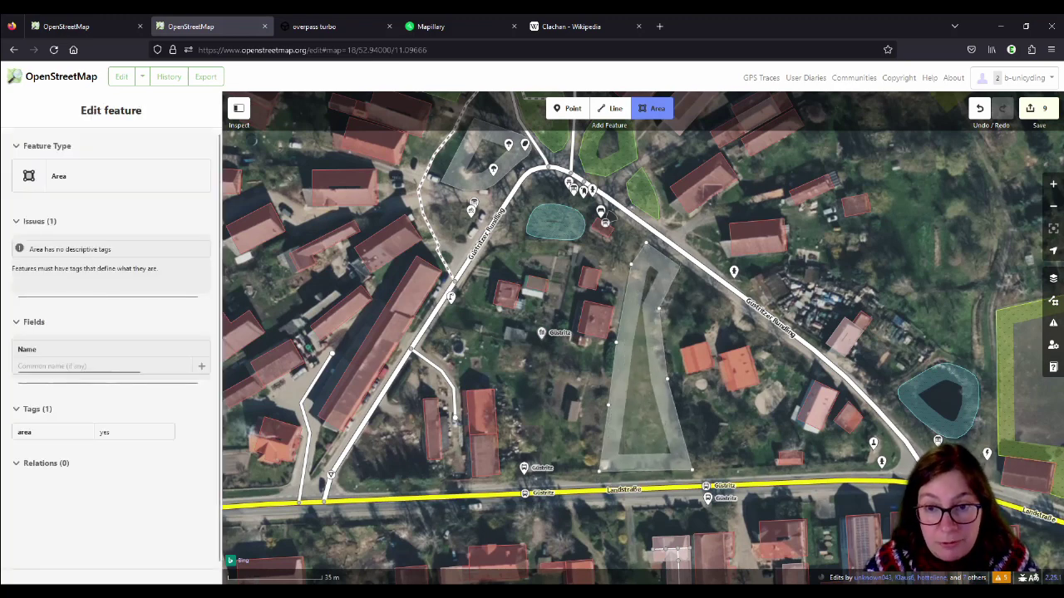
pyautogui.click(682, 271)
pyautogui.click(106, 195)
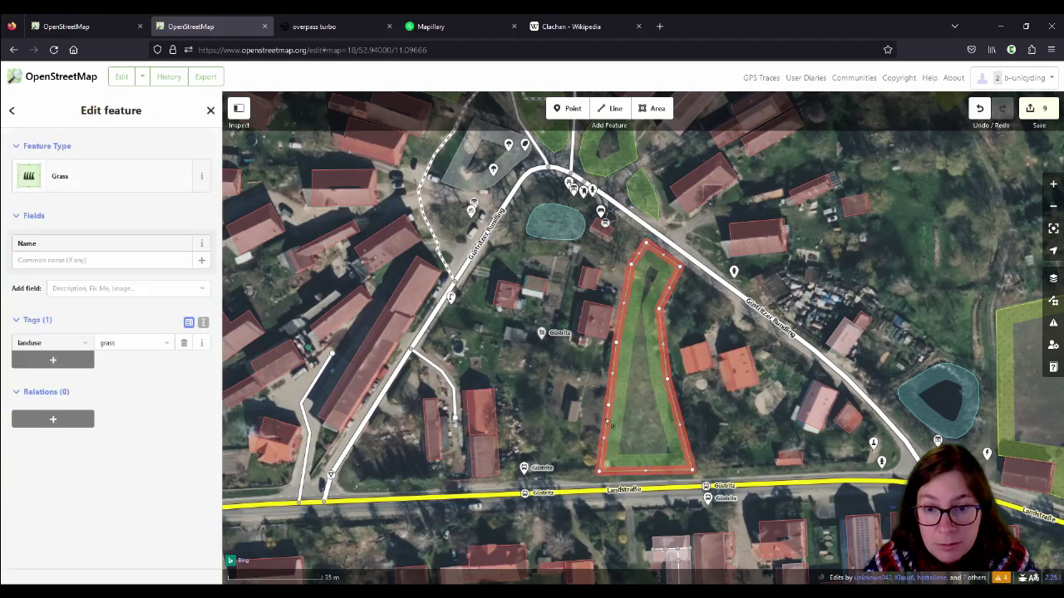
# - Enter the changeset comment 'added footway, grass' for the pending edits
pyautogui.click(1039, 108)
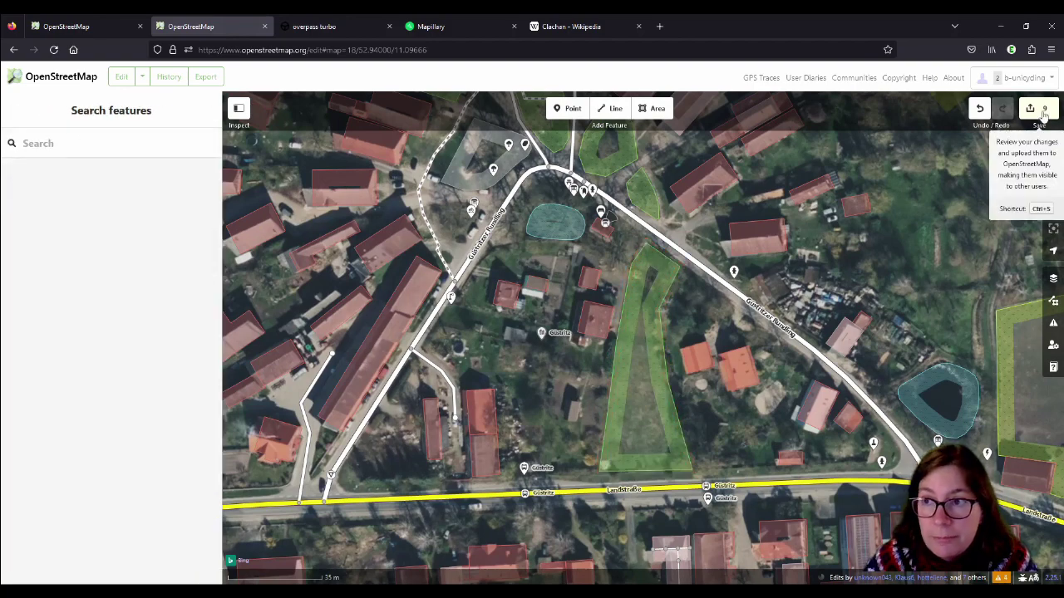
pyautogui.write('added ')
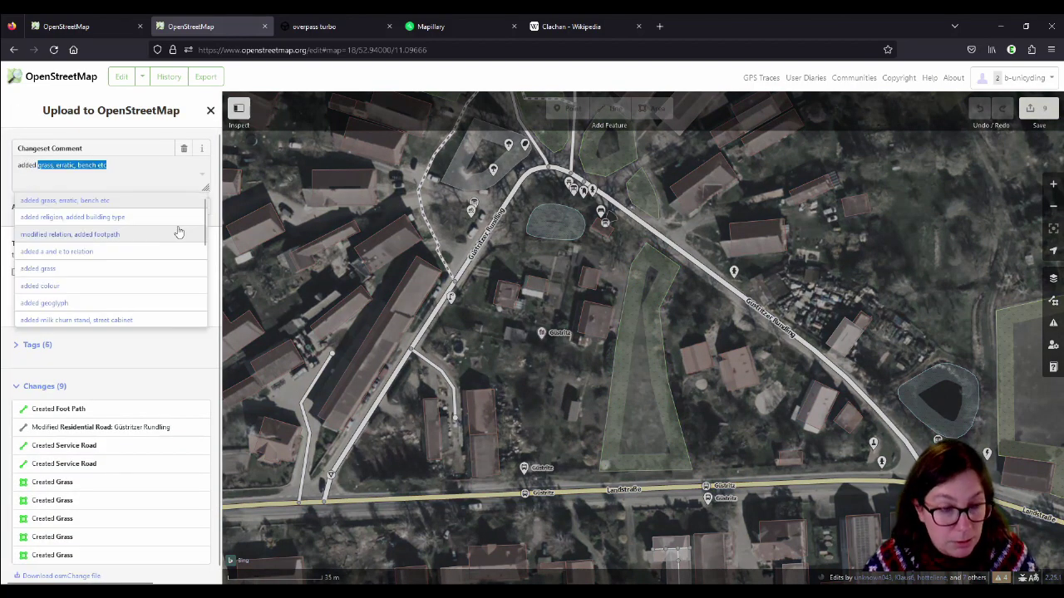
pyautogui.write('footway')
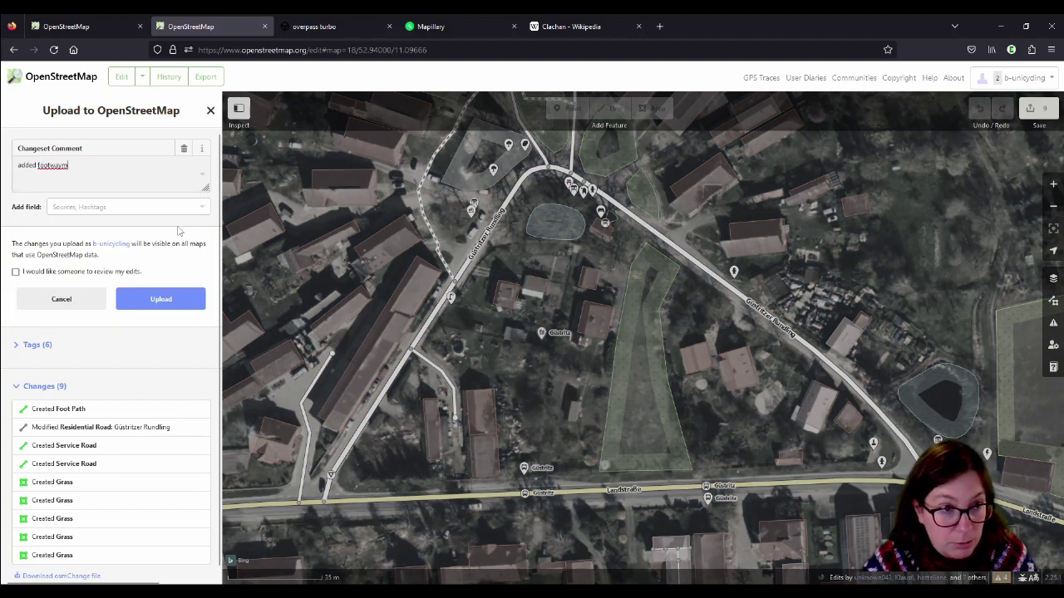
pyautogui.write(', grass')
pyautogui.press('Tab')
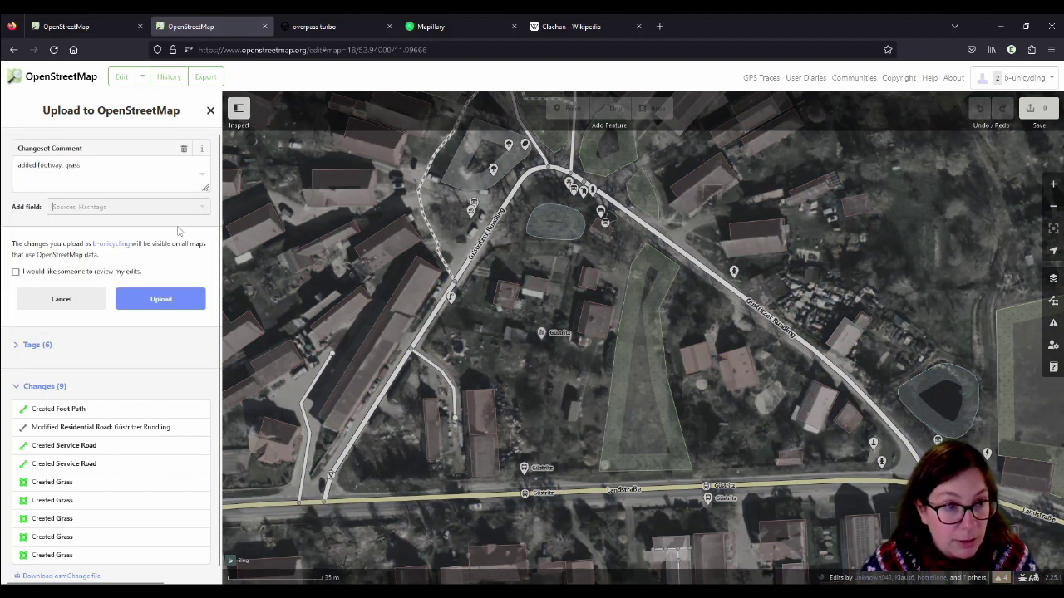
# - Add a Sources field with Bing as the source and upload the changes
pyautogui.write('Sa')
pyautogui.press('BackSpace')
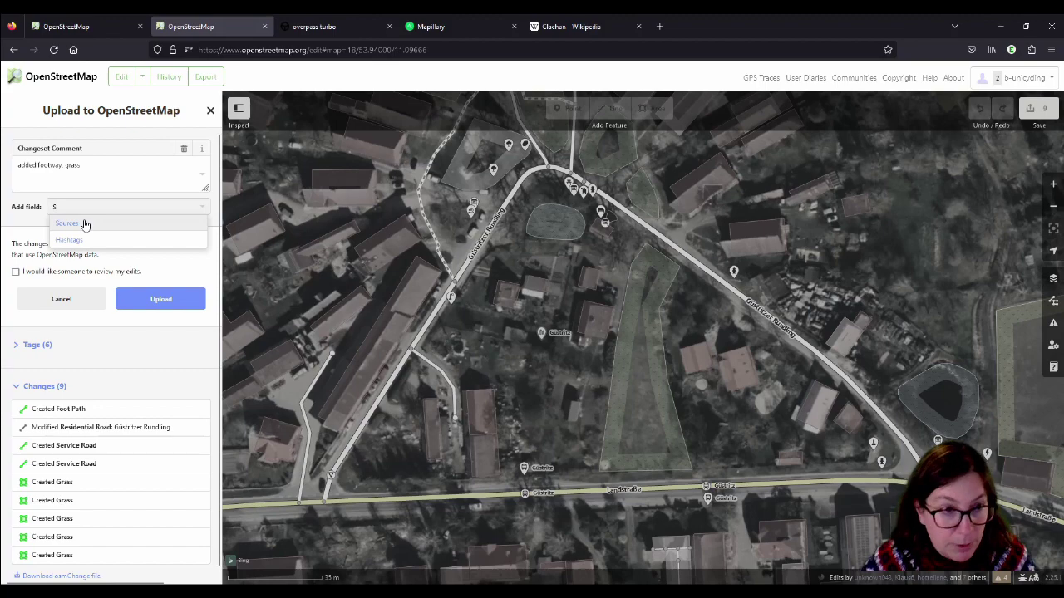
pyautogui.click(85, 224)
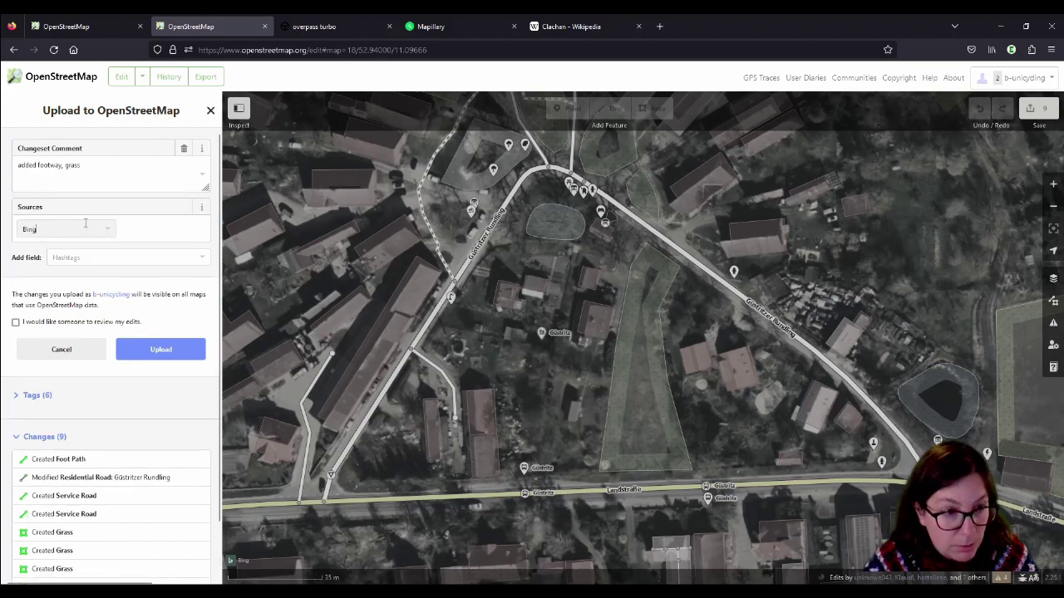
pyautogui.click(170, 345)
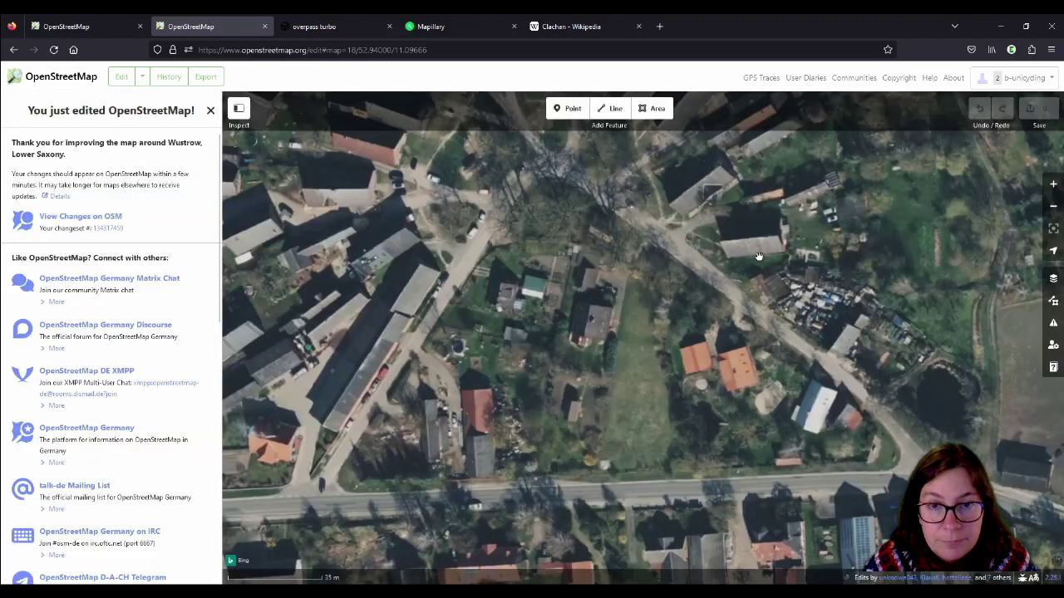
# - Leave the editor and zoom out to see Güstritz along Landstraße L 261 on the standard map
pyautogui.click(70, 79)
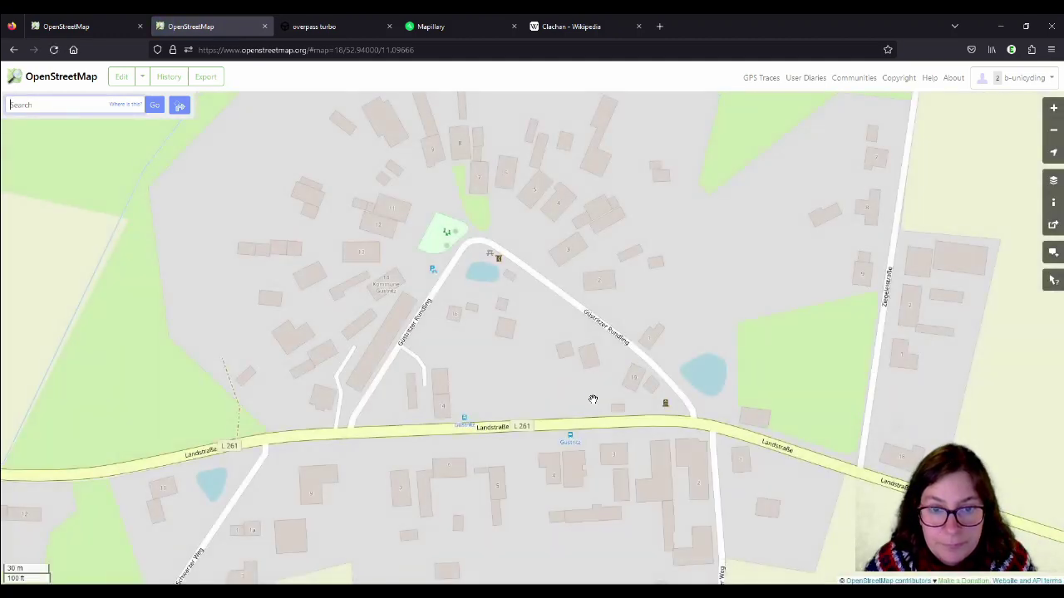
pyautogui.scroll(-1, 593, 399)
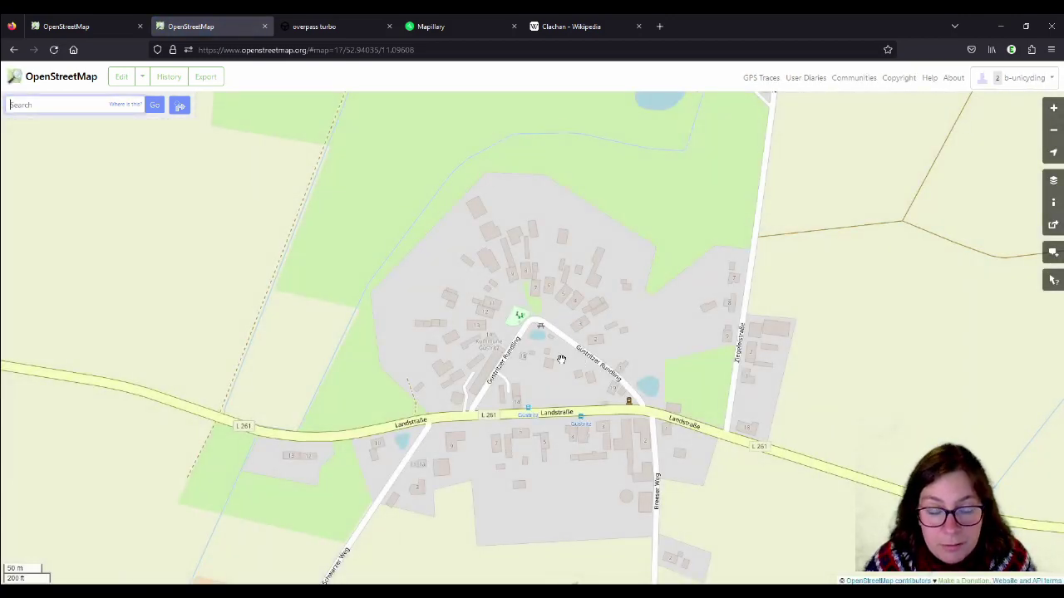
# - Switch to Overpass Turbo and check one milk churn stand's tag details
pyautogui.click(329, 28)
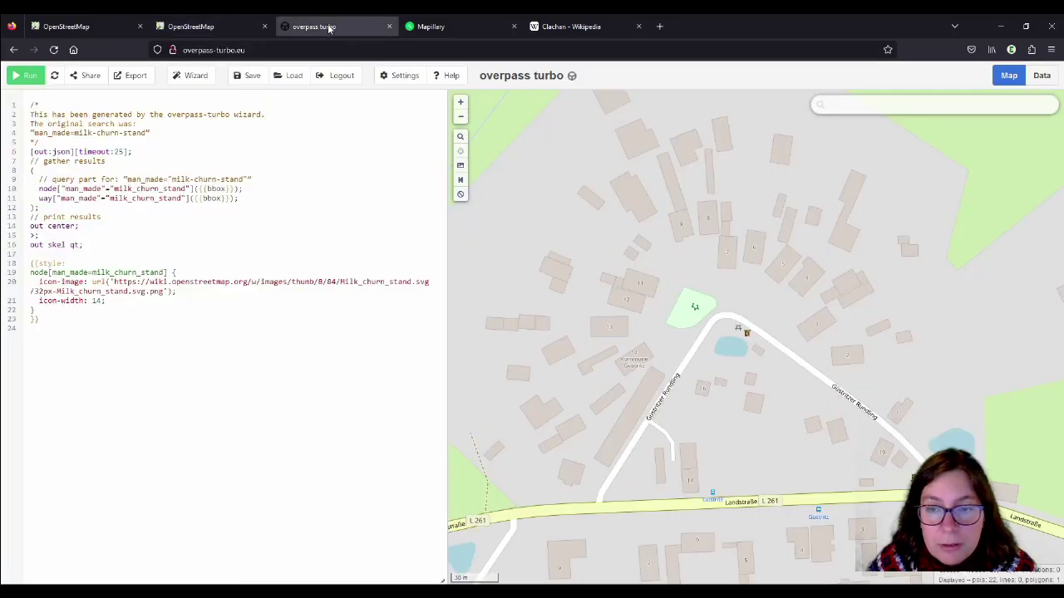
pyautogui.scroll(-6, 648, 361)
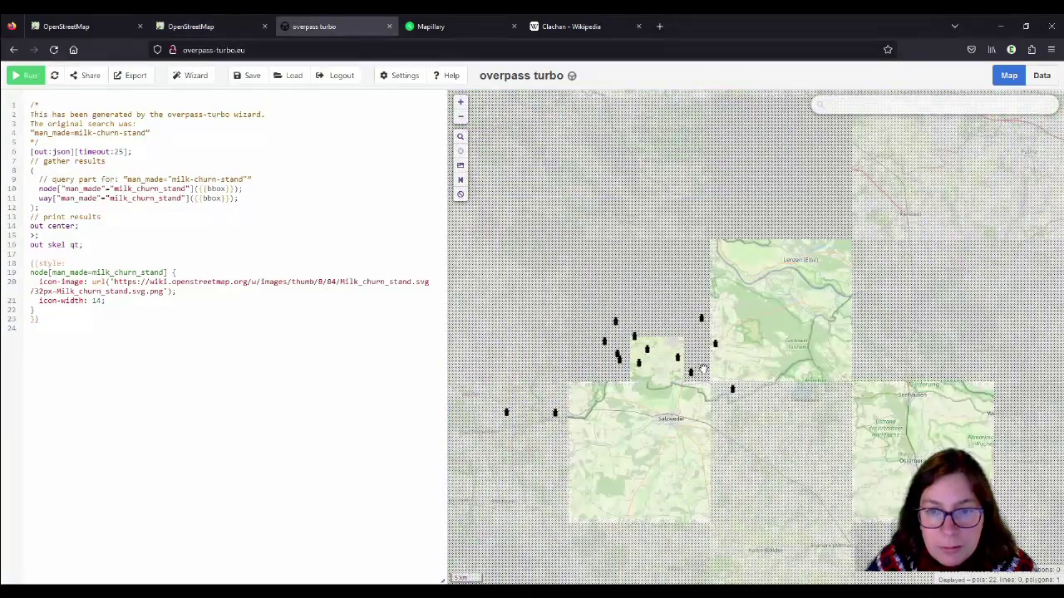
pyautogui.scroll(-3, 713, 373)
pyautogui.click(705, 368)
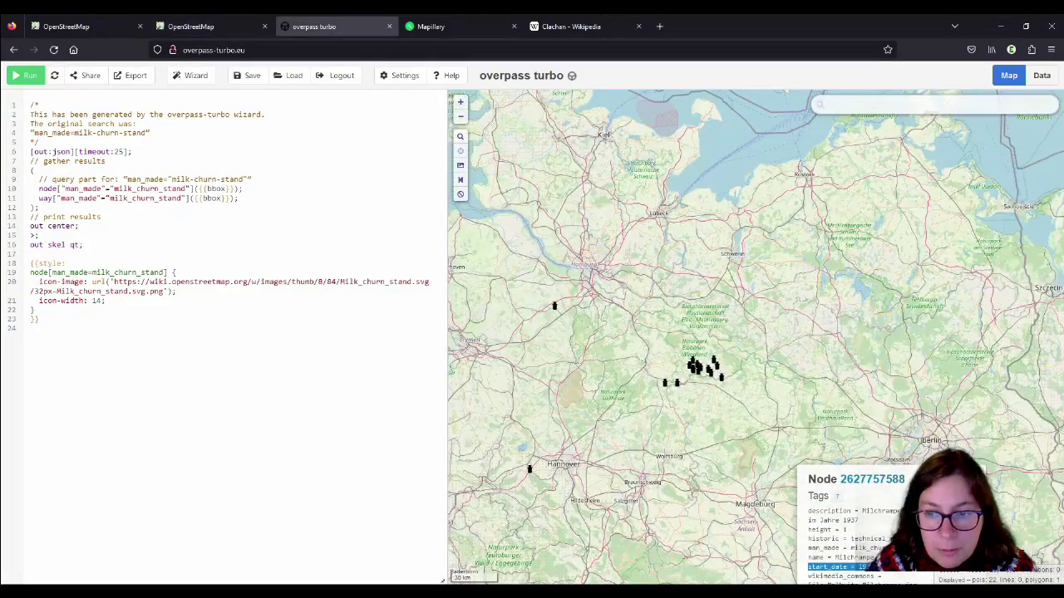
pyautogui.click(981, 475)
# - Zoom out to all of Europe and run the milk churn stand query there
pyautogui.scroll(-2, 769, 405)
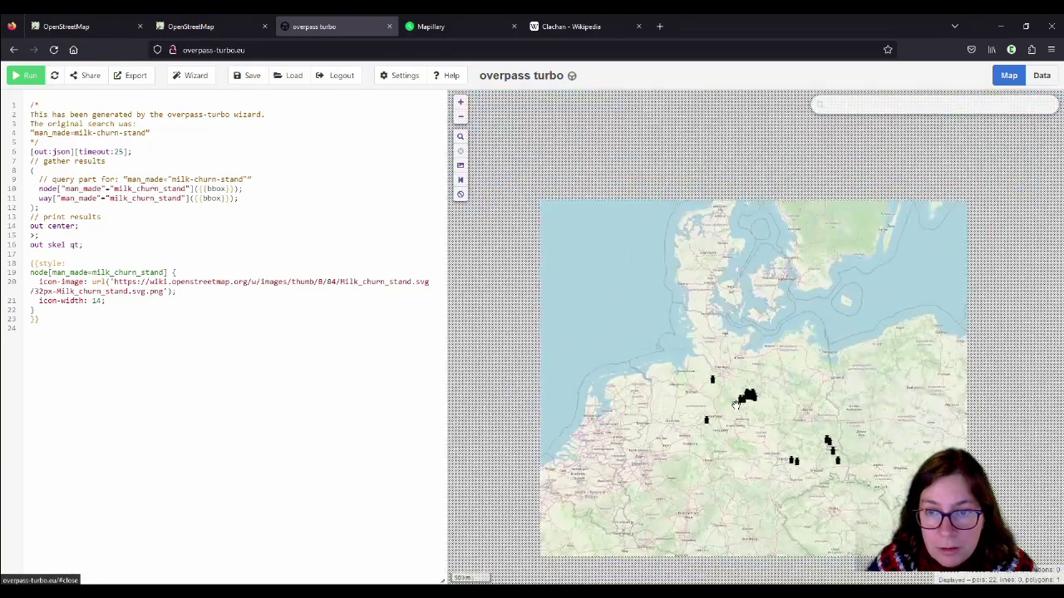
pyautogui.scroll(-2, 769, 405)
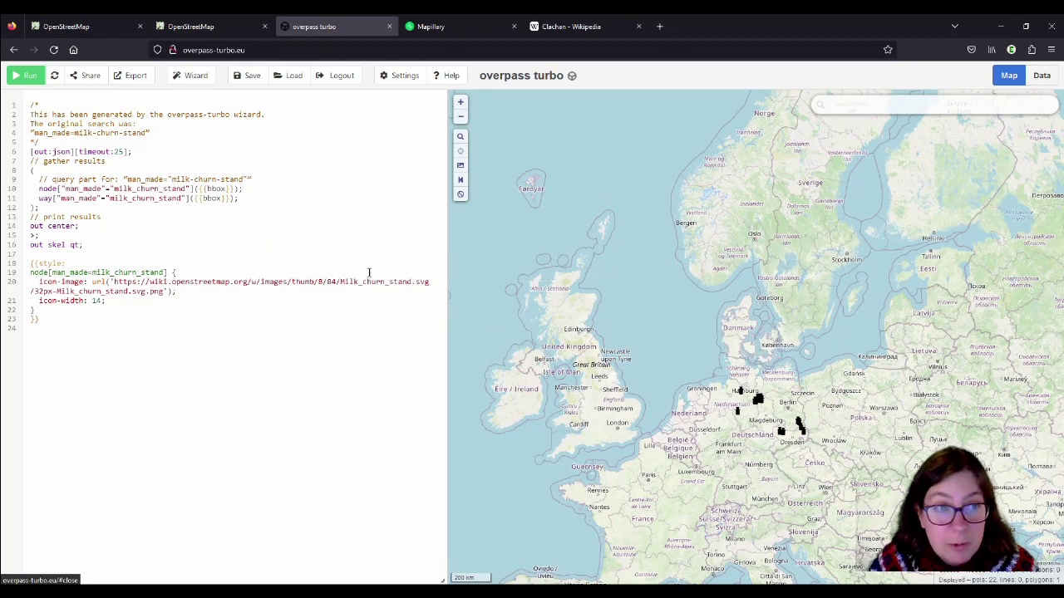
pyautogui.click(25, 77)
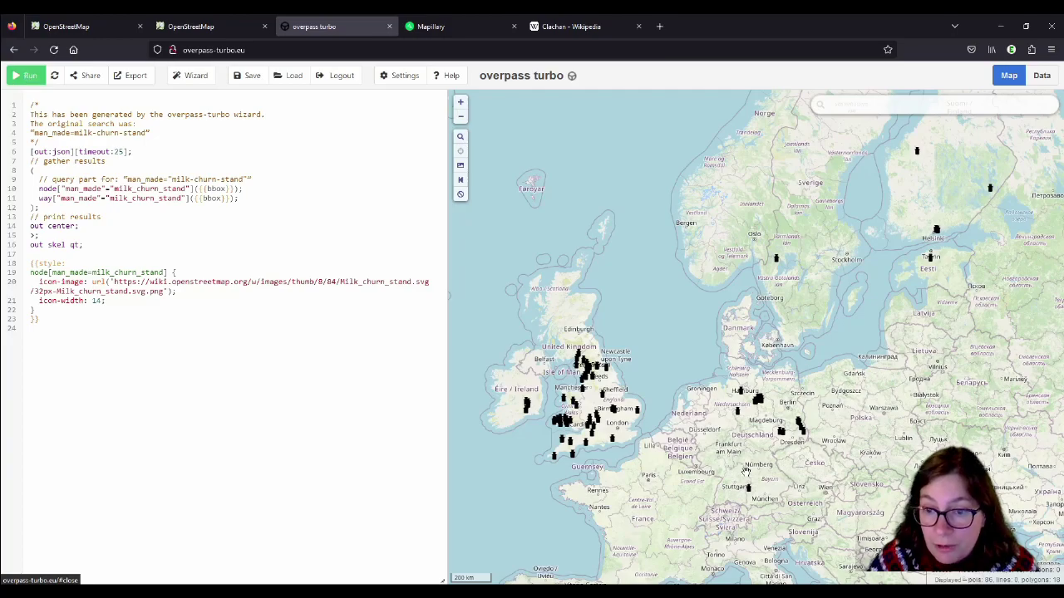
pyautogui.scroll(-1, 650, 482)
pyautogui.scroll(2, 581, 433)
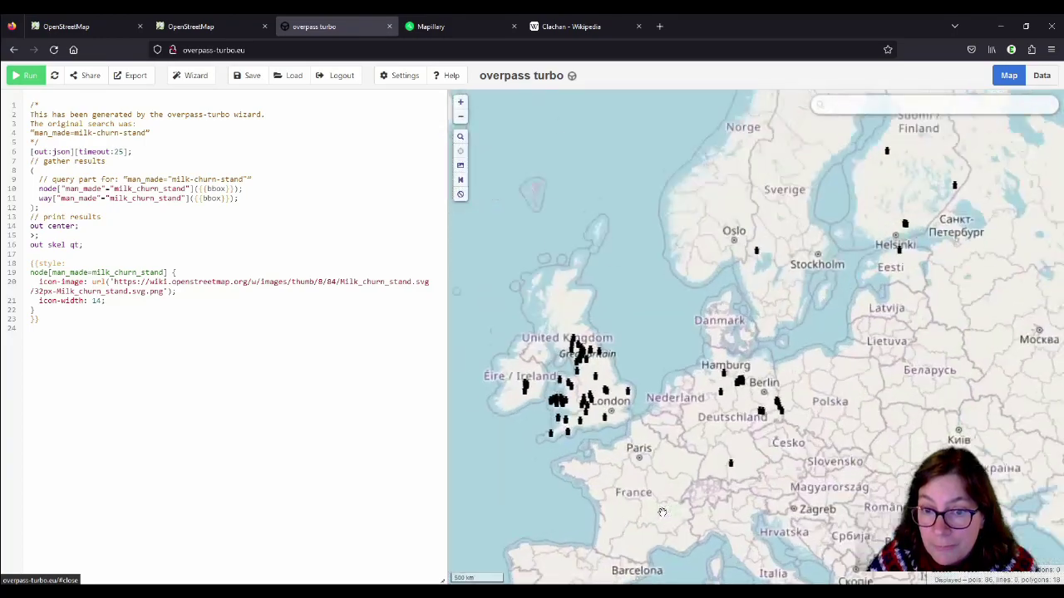
pyautogui.scroll(3, 513, 388)
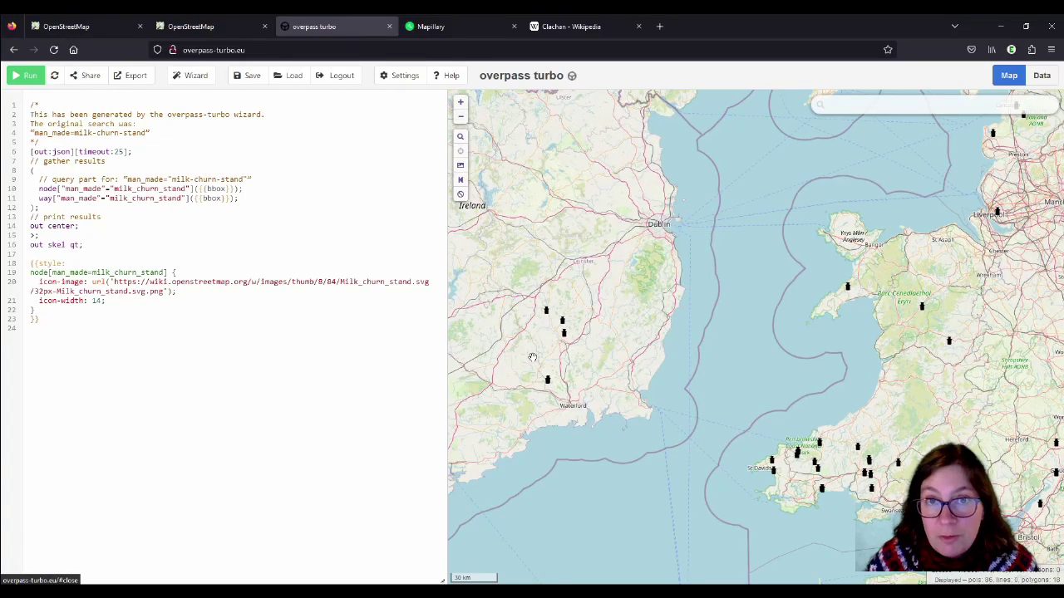
pyautogui.scroll(-2, 509, 293)
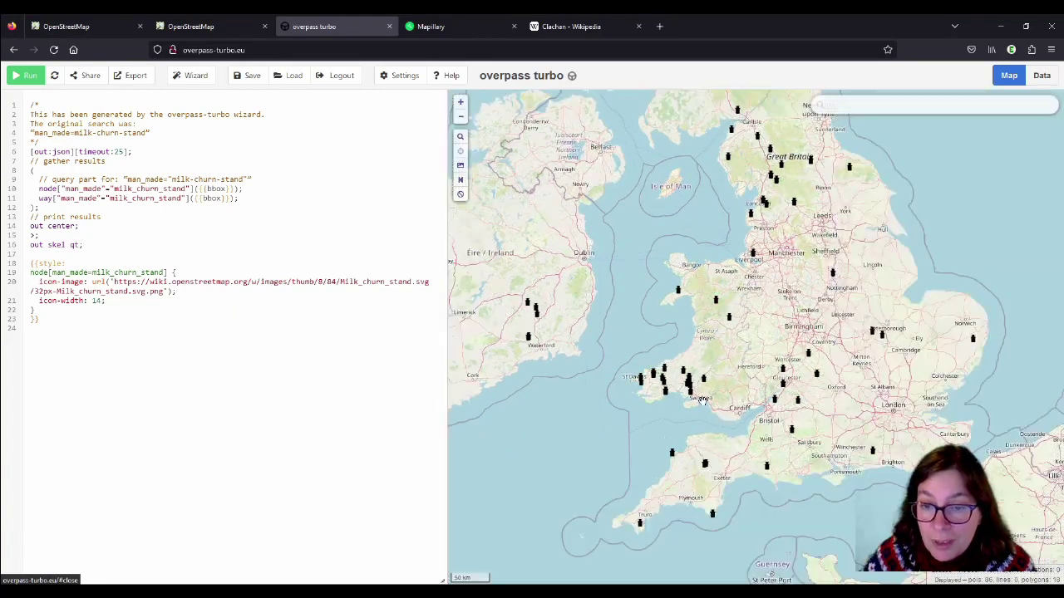
pyautogui.scroll(4, 584, 399)
pyautogui.scroll(-5, 584, 399)
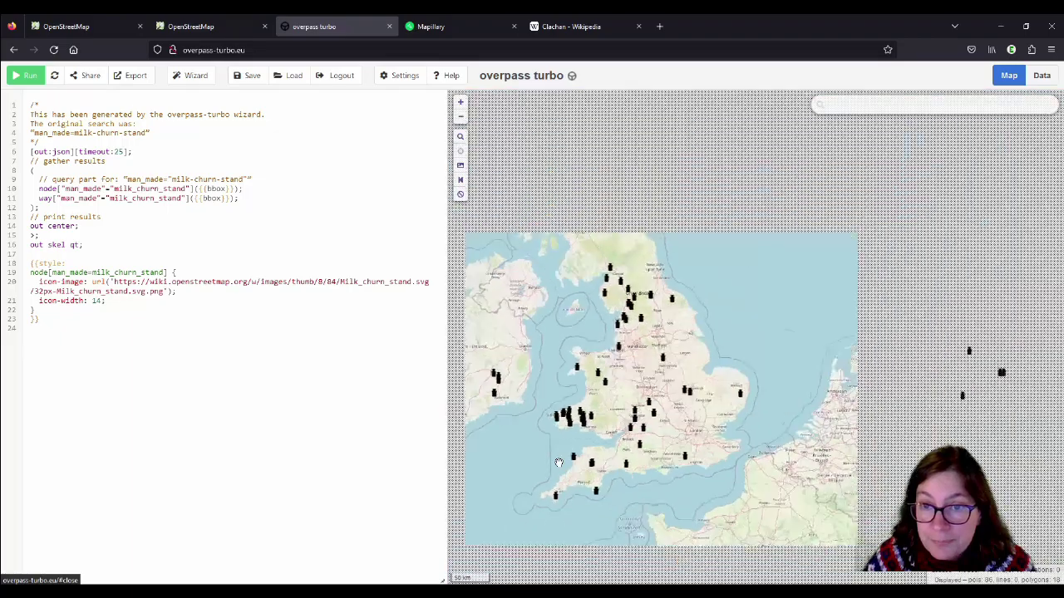
pyautogui.scroll(3, 768, 411)
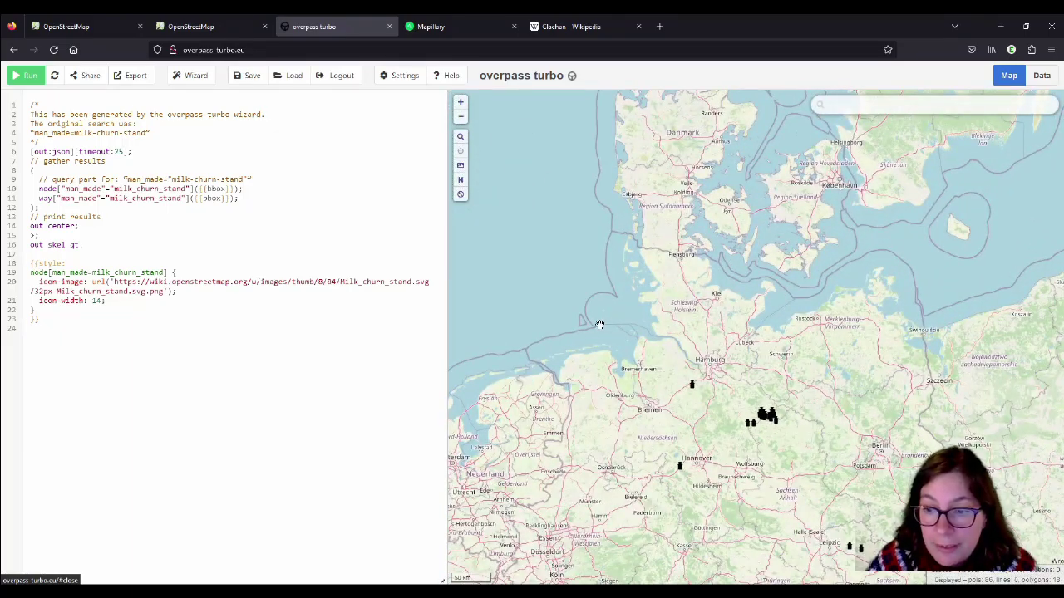
pyautogui.scroll(-1, 599, 324)
# - Pan across Europe to inspect stands in Scandinavia, the Baltic, Central Europe and Britain
pyautogui.moveTo(769, 208); pyautogui.dragTo(703, 403)
pyautogui.scroll(-1, 703, 403)
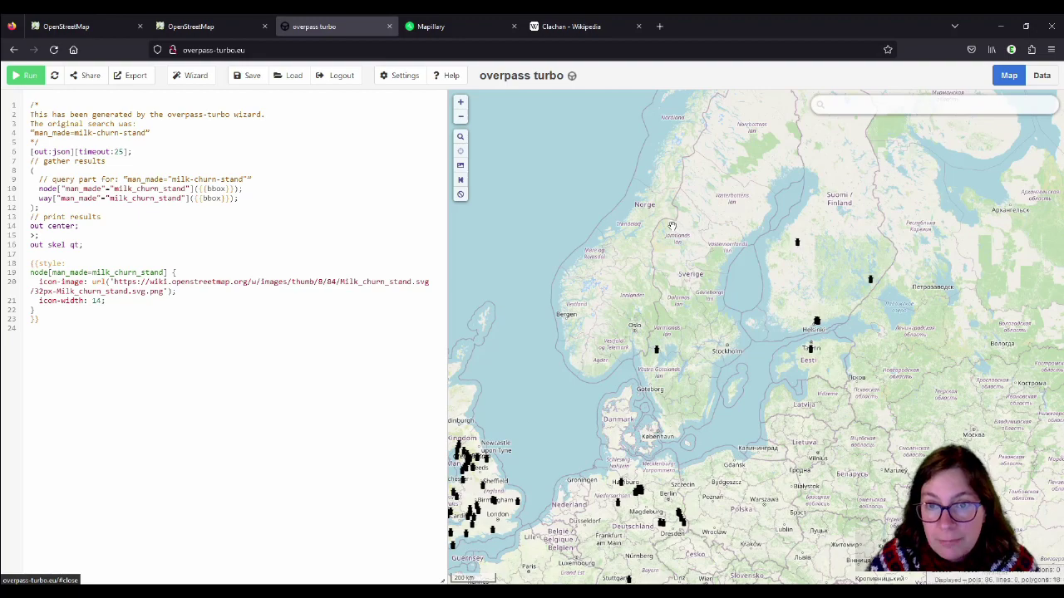
pyautogui.press('Down')
pyautogui.press('Down')
pyautogui.press('Down')
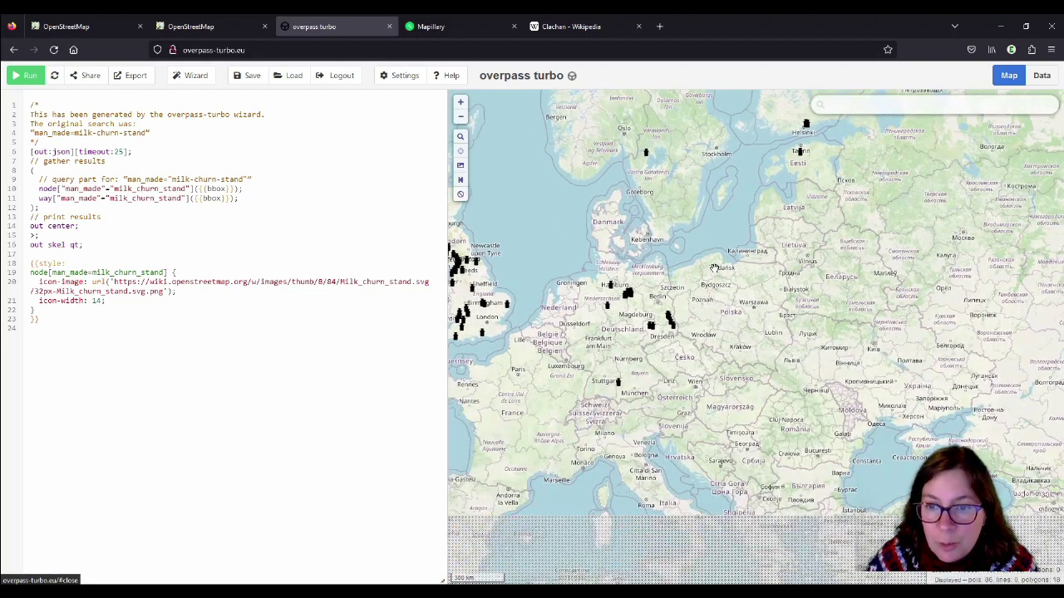
pyautogui.moveTo(715, 414); pyautogui.dragTo(738, 449)
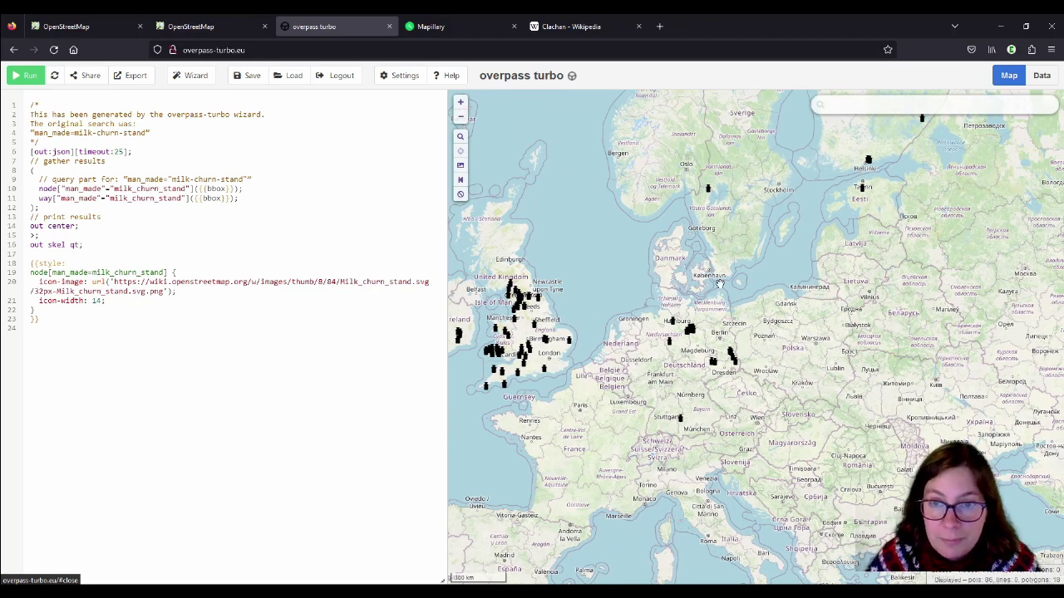
pyautogui.moveTo(720, 284); pyautogui.dragTo(727, 381)
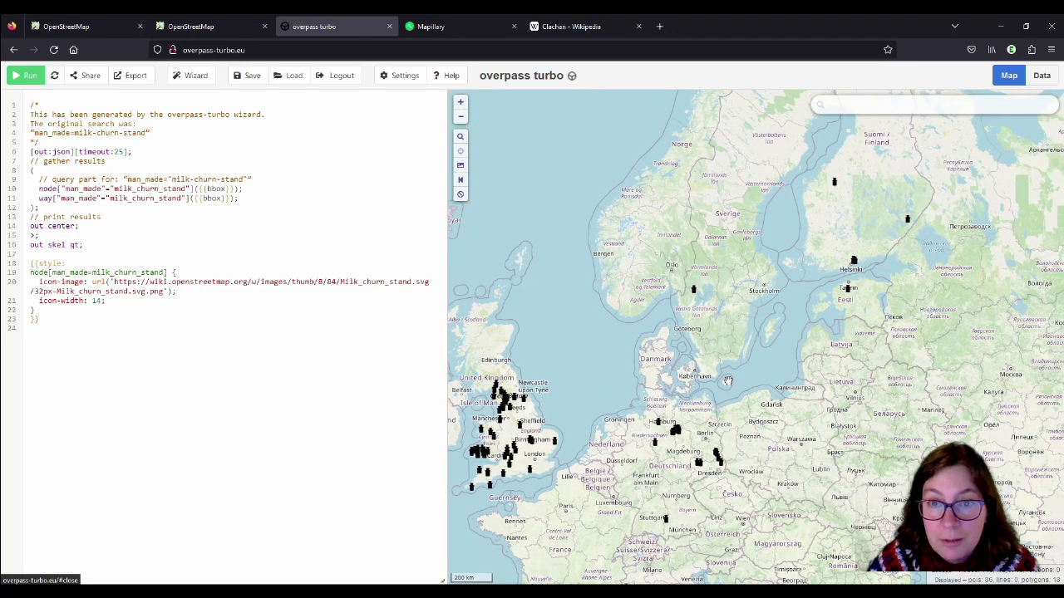
pyautogui.scroll(3, 668, 530)
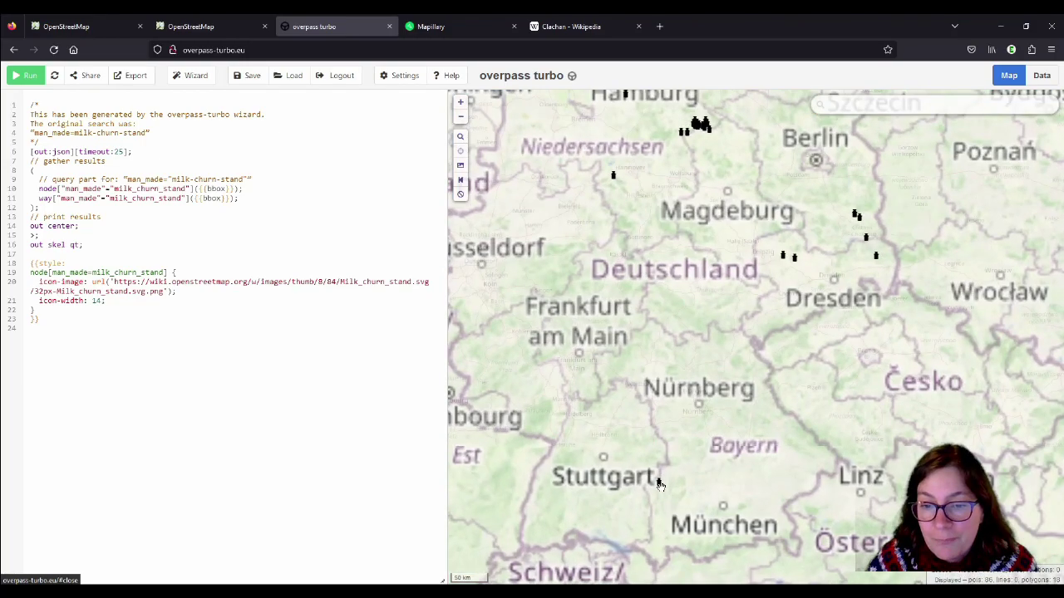
# - Open the Ulm stand's popup and highlight its description, historic=memorial and memorial=sculpture tags
pyautogui.click(658, 485)
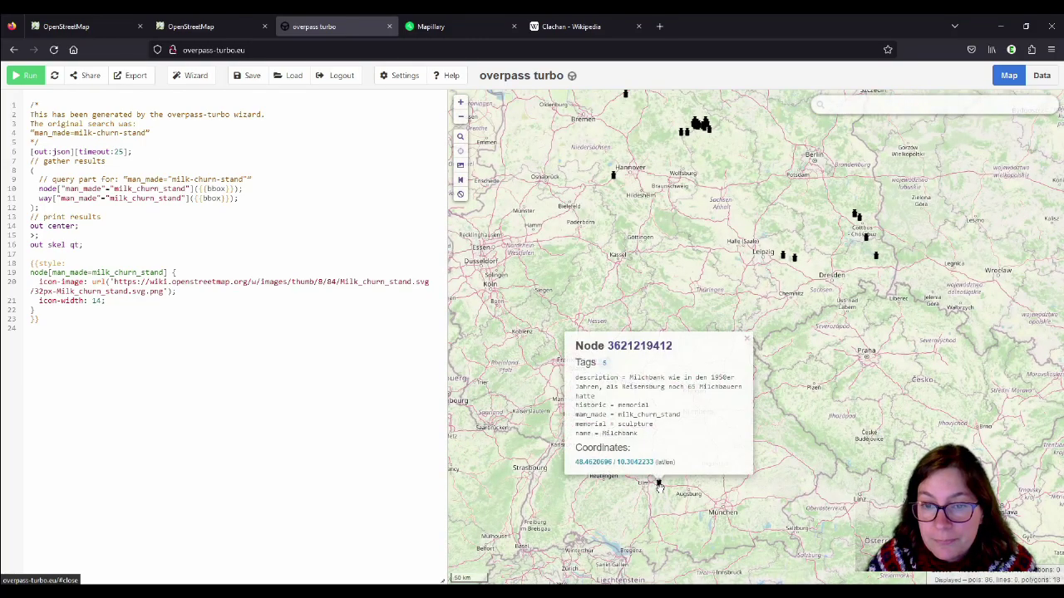
pyautogui.moveTo(743, 541); pyautogui.dragTo(765, 427)
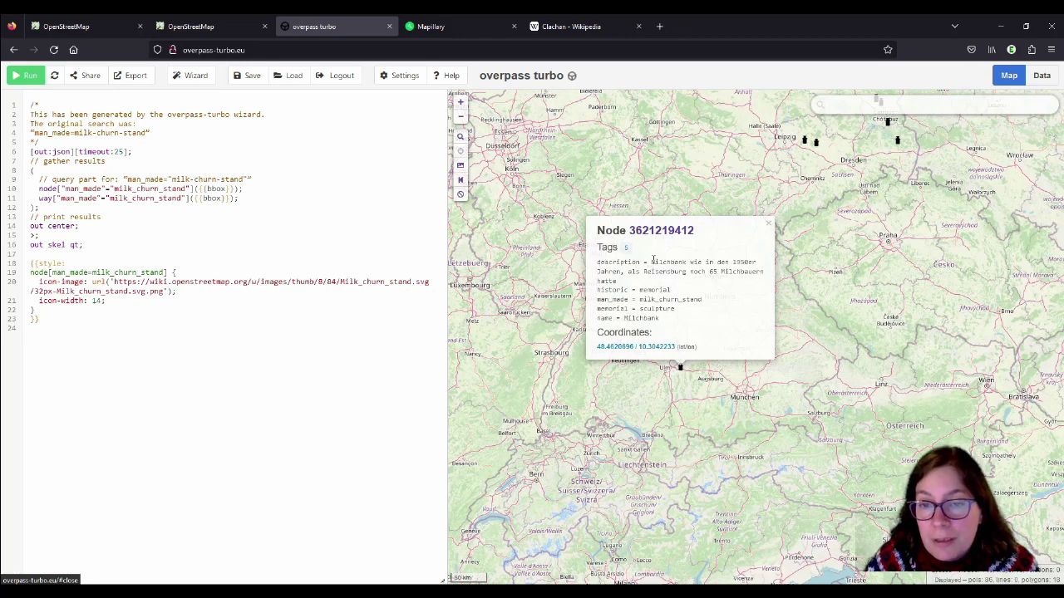
pyautogui.moveTo(651, 262); pyautogui.dragTo(640, 283)
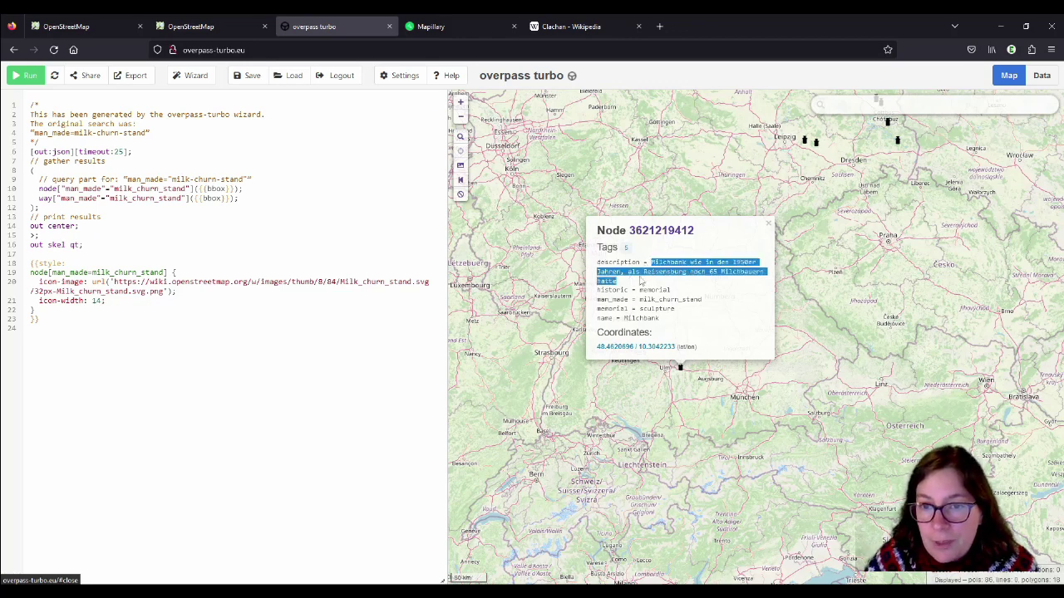
pyautogui.click(704, 285)
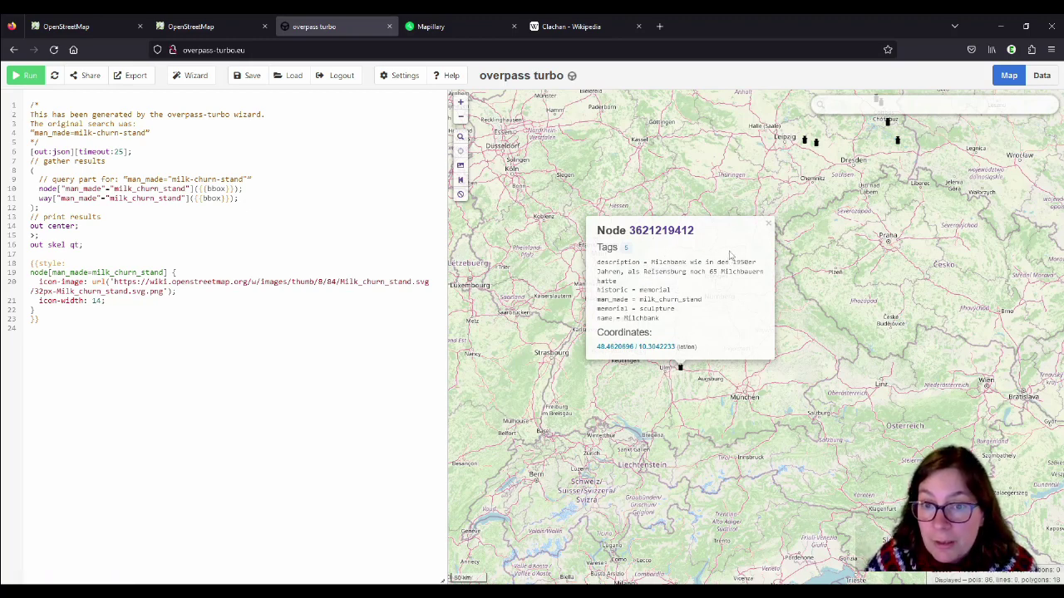
pyautogui.moveTo(598, 290); pyautogui.dragTo(680, 291)
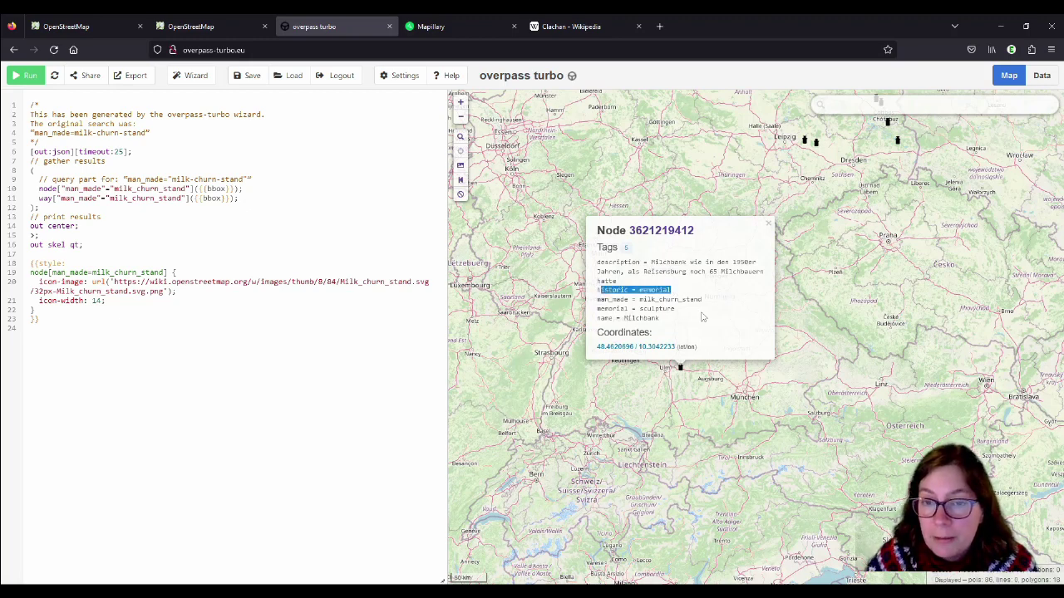
pyautogui.click(669, 320)
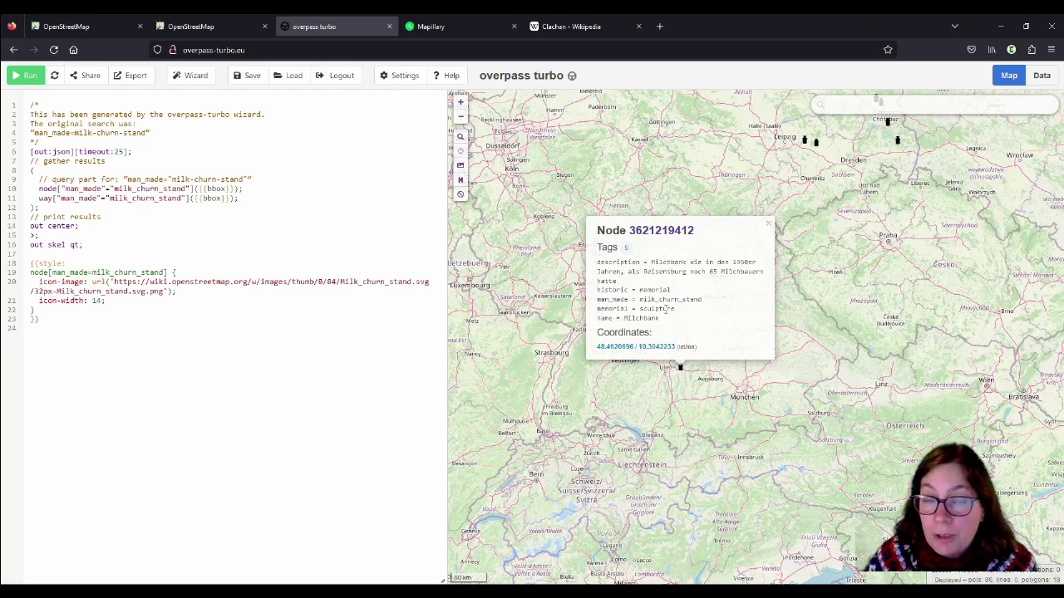
pyautogui.moveTo(598, 309); pyautogui.dragTo(687, 316)
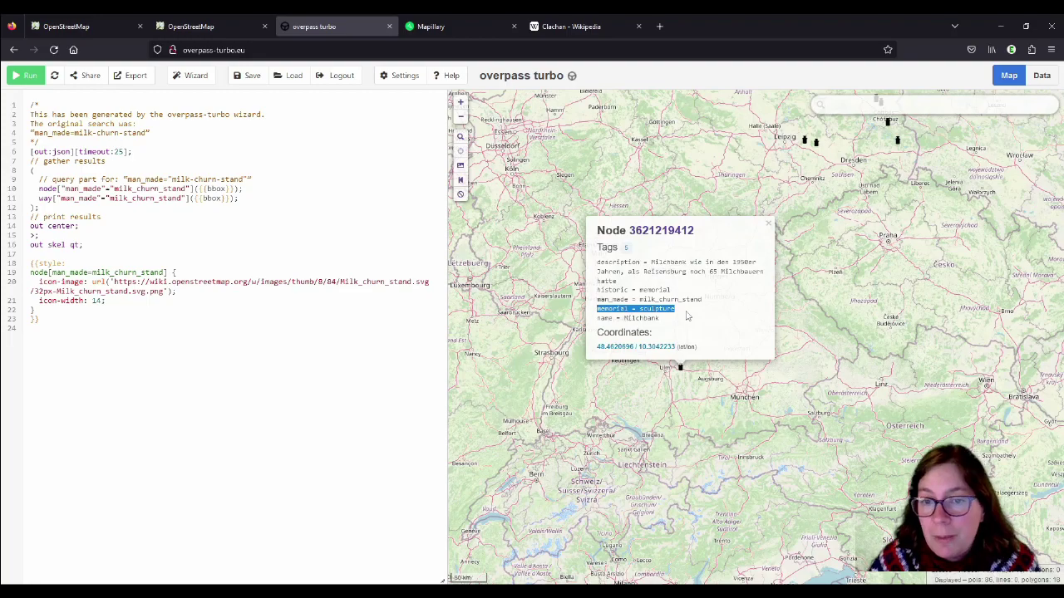
# - Close the Milchbank popup and zoom back out to show stands from Britain to Finland
pyautogui.click(769, 223)
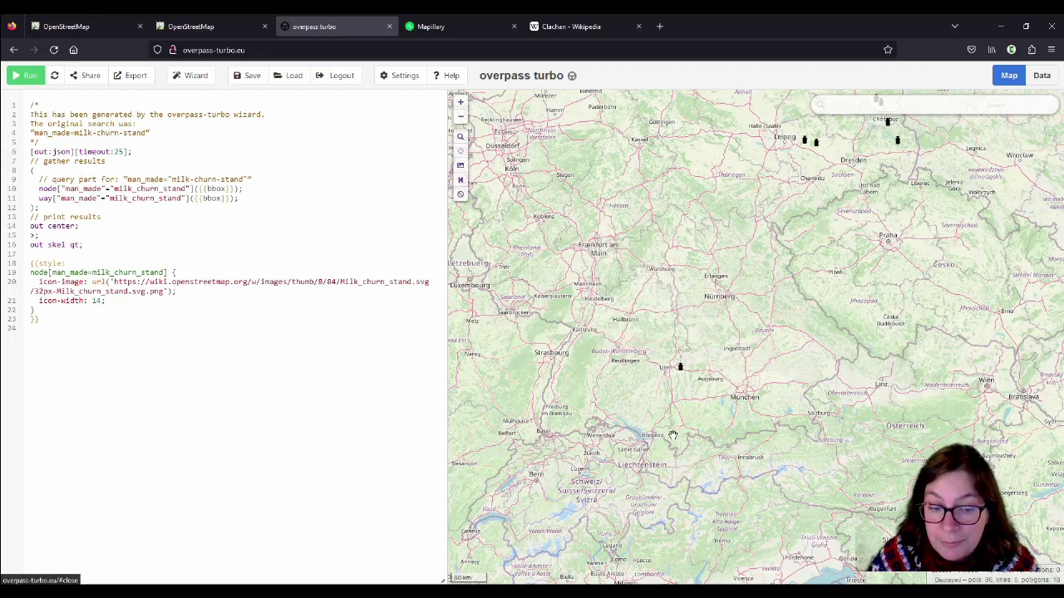
pyautogui.scroll(-1, 680, 435)
pyautogui.scroll(-1, 793, 346)
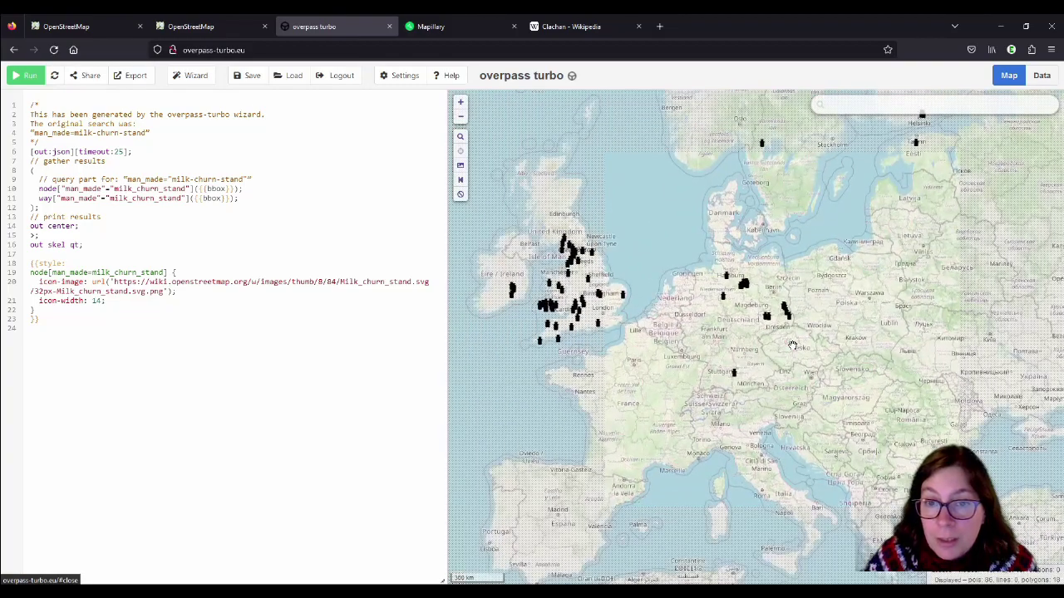
pyautogui.scroll(-1, 697, 420)
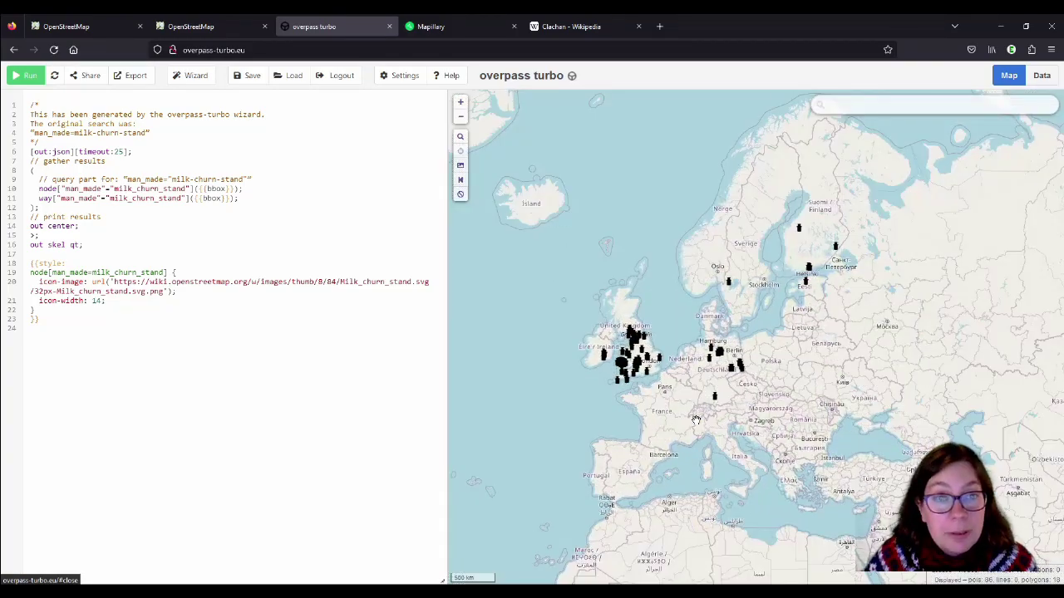